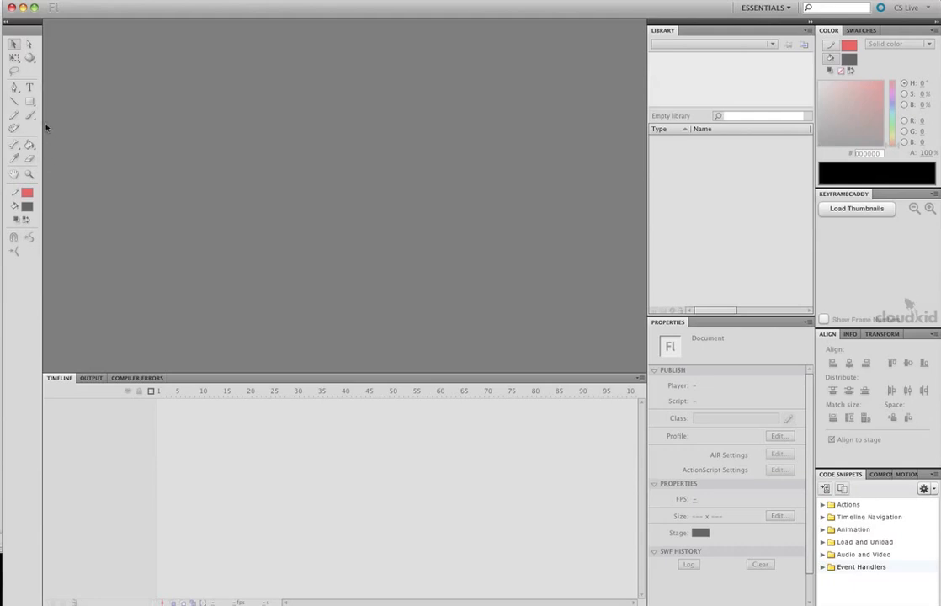
# Create a new ActionScript 3.0 document.
pyautogui.click(67, 1)
pyautogui.click(94, 9)
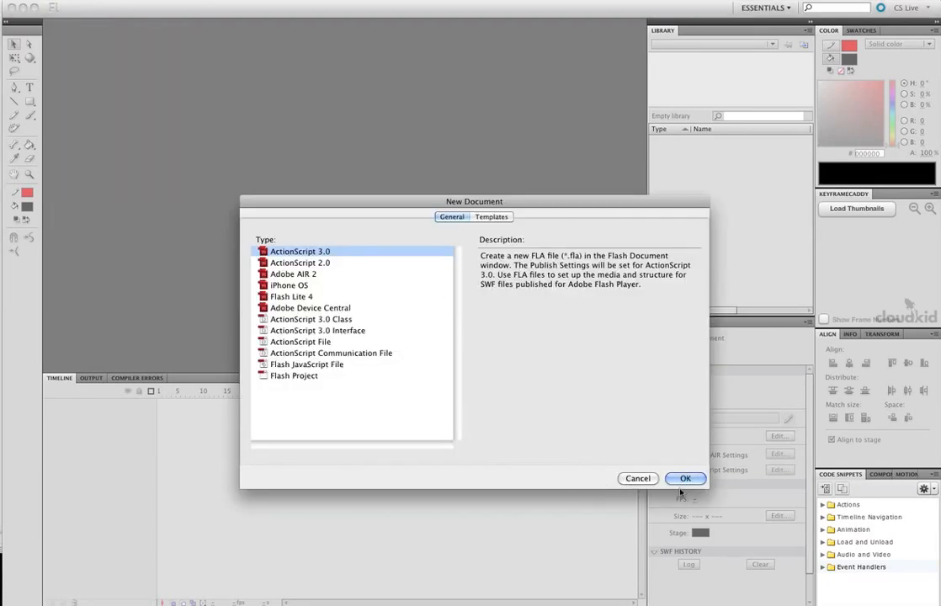
pyautogui.click(683, 480)
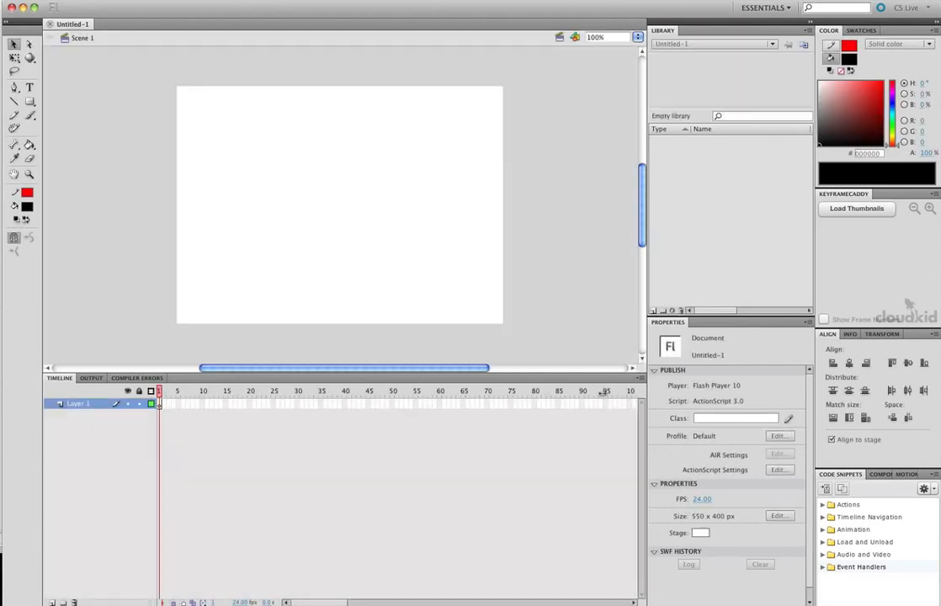
pyautogui.click(30, 116)
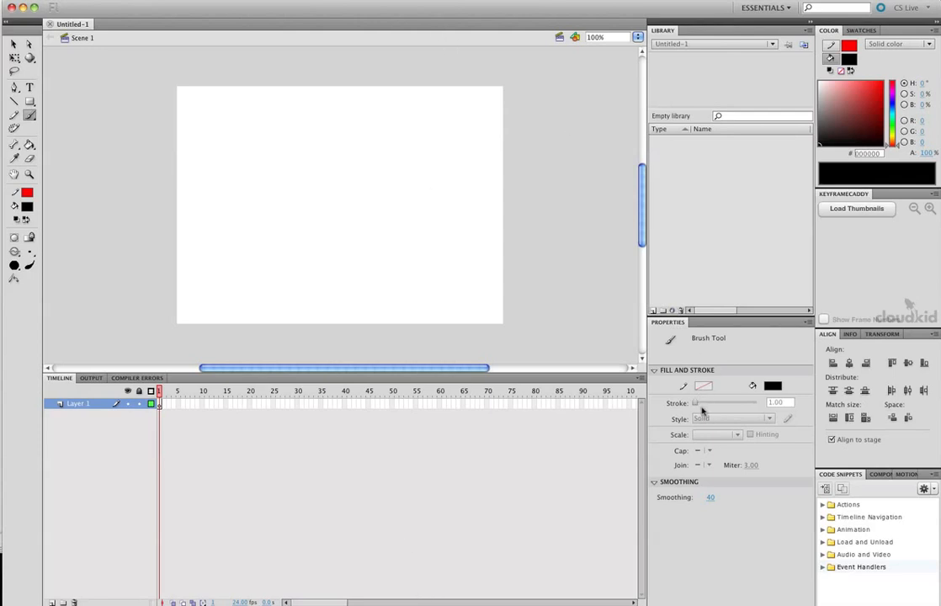
pyautogui.click(14, 43)
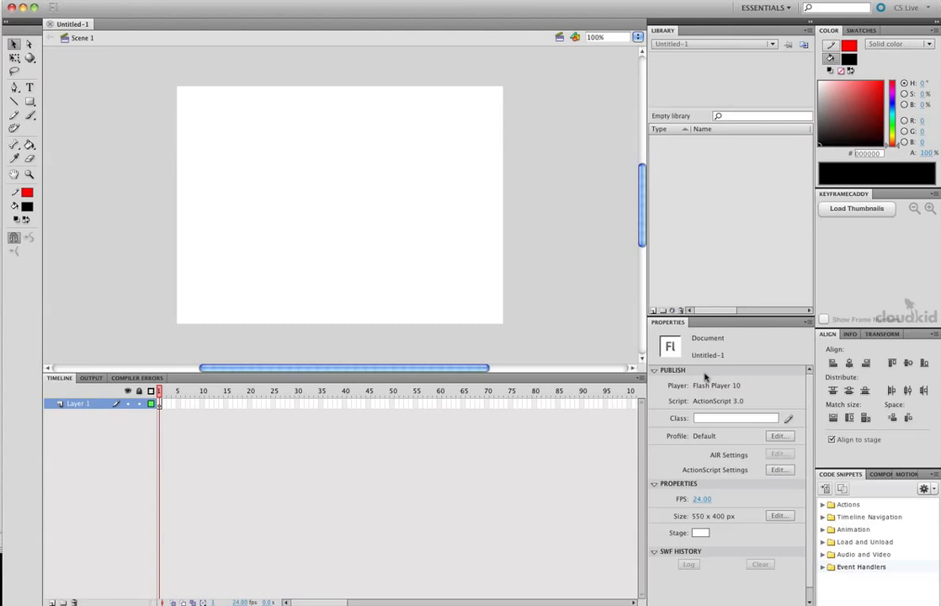
pyautogui.press('w')
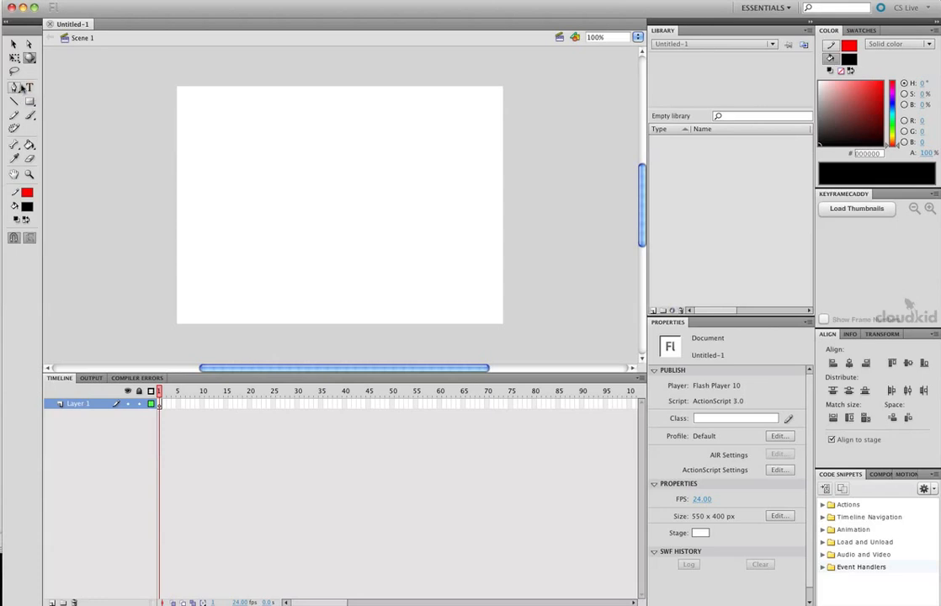
# Draw a black outline of a rabbit's head with ears, eyes and mouth using the pressure-sensitive Brush tool.
pyautogui.click(30, 115)
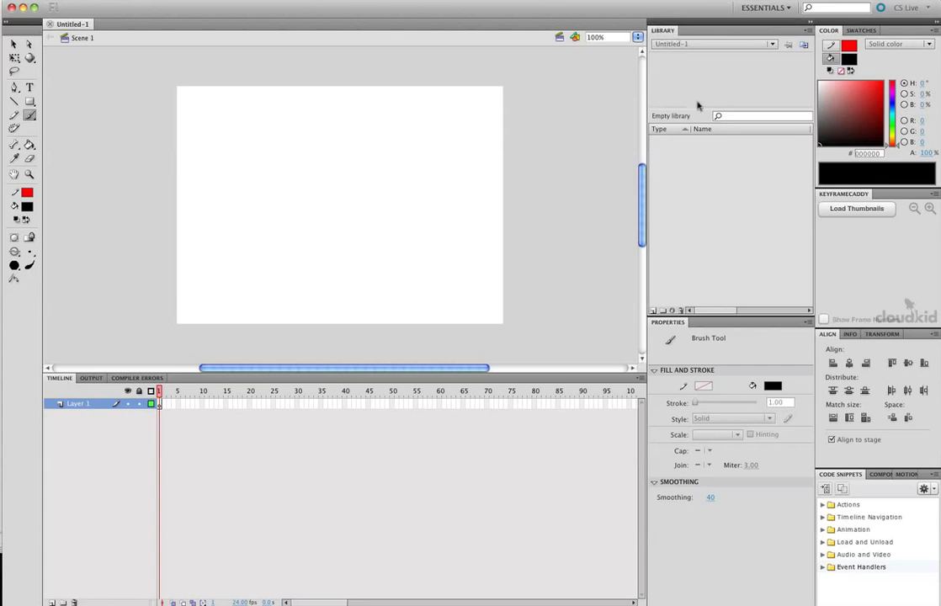
pyautogui.click(32, 265)
pyautogui.moveTo(245, 191)
pyautogui.mouseDown()
pyautogui.moveTo(259, 169)
pyautogui.moveTo(262, 191)
pyautogui.moveTo(330, 98)
pyautogui.moveTo(327, 155)
pyautogui.moveTo(283, 202)
pyautogui.moveTo(329, 226)
pyautogui.moveTo(278, 289)
pyautogui.moveTo(178, 272)
pyautogui.moveTo(253, 197)
pyautogui.moveTo(290, 220)
pyautogui.moveTo(253, 220)
pyautogui.mouseUp()
pyautogui.moveTo(203, 240)
pyautogui.mouseDown()
pyautogui.moveTo(298, 251)
pyautogui.moveTo(271, 278)
pyautogui.moveTo(210, 257)
pyautogui.mouseUp()
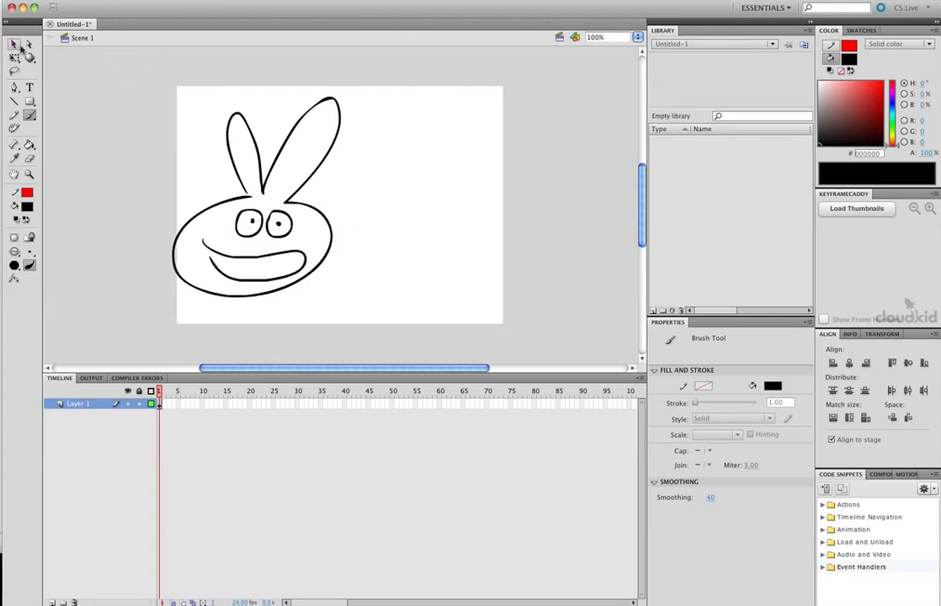
# Convert the whole rabbit drawing to a Graphic symbol named rabbit.
pyautogui.click(15, 43)
pyautogui.moveTo(366, 52); pyautogui.dragTo(78, 346)
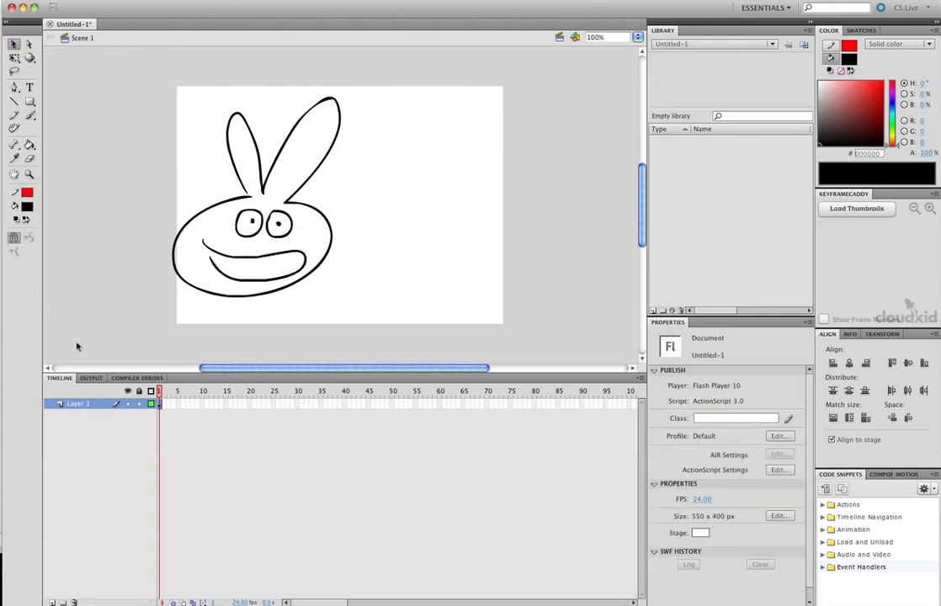
pyautogui.press('F8')
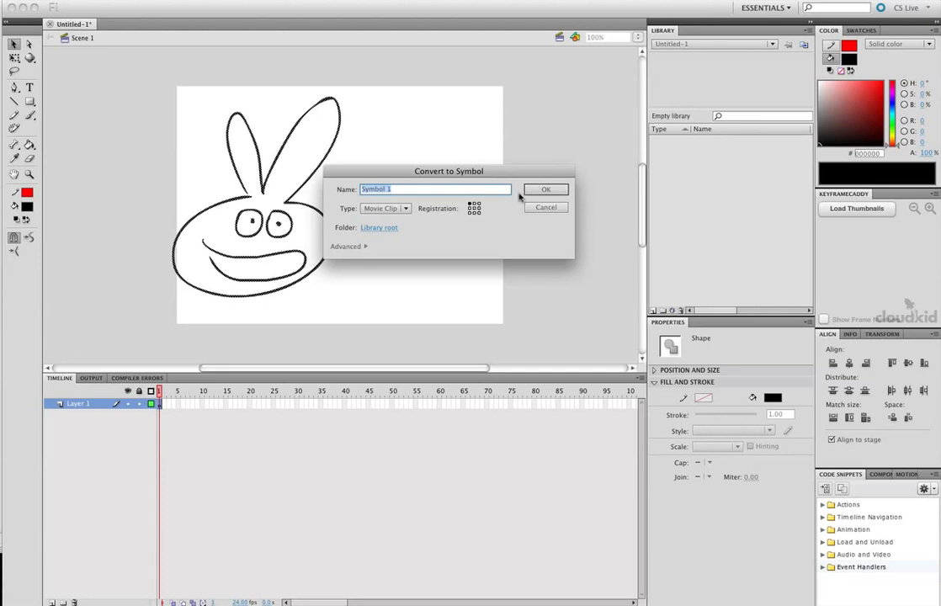
pyautogui.write('rabbit')
pyautogui.click(383, 208)
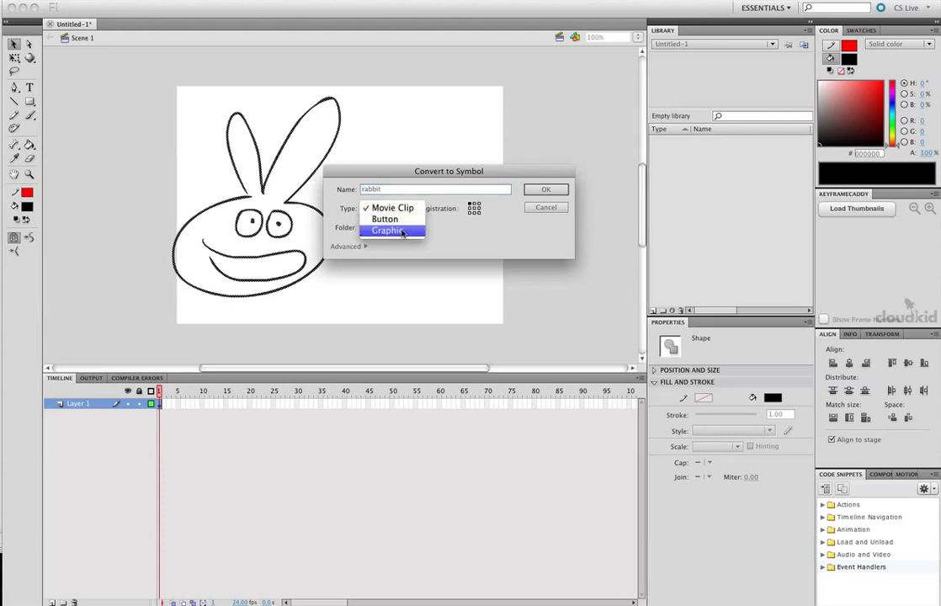
pyautogui.click(388, 230)
pyautogui.click(401, 210)
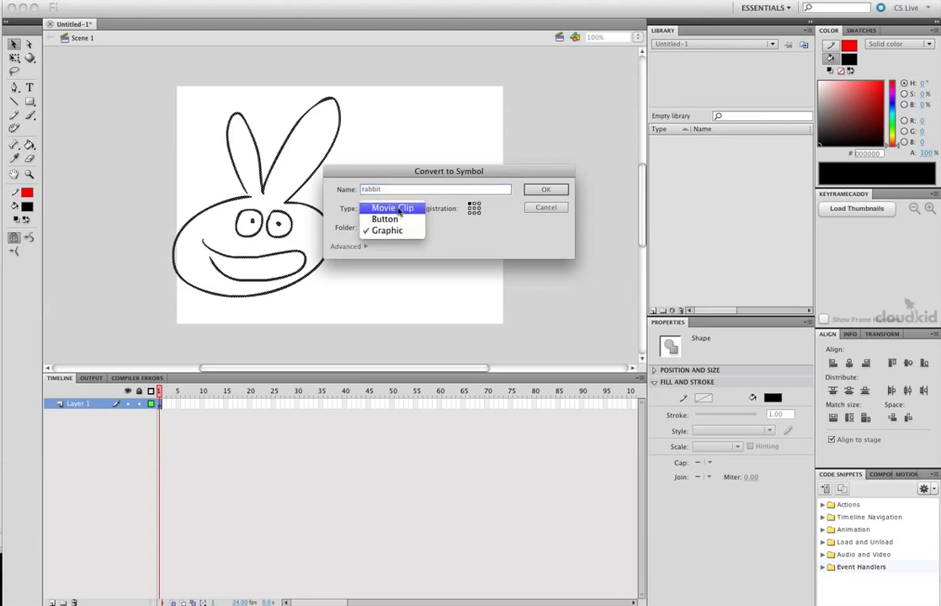
pyautogui.click(402, 231)
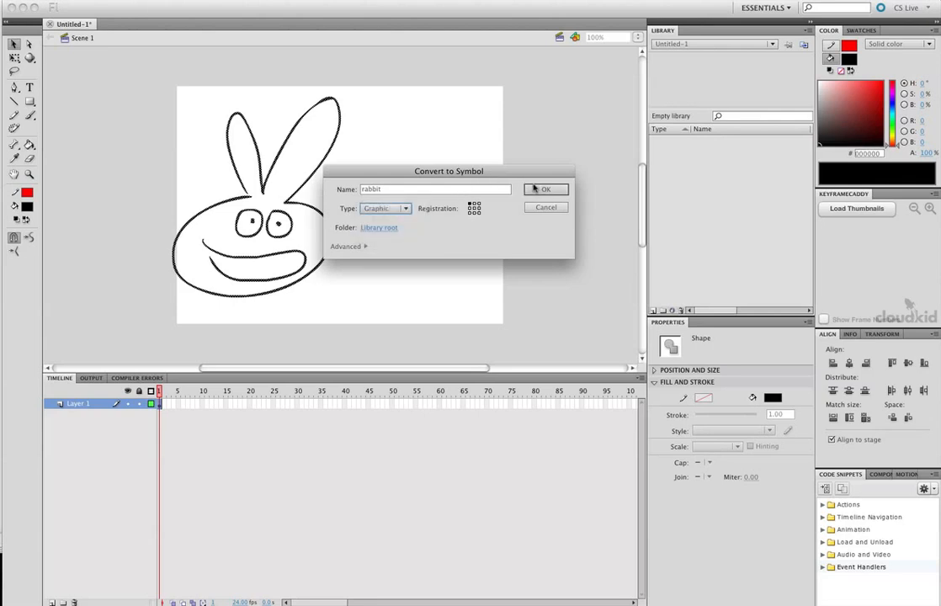
pyautogui.click(541, 188)
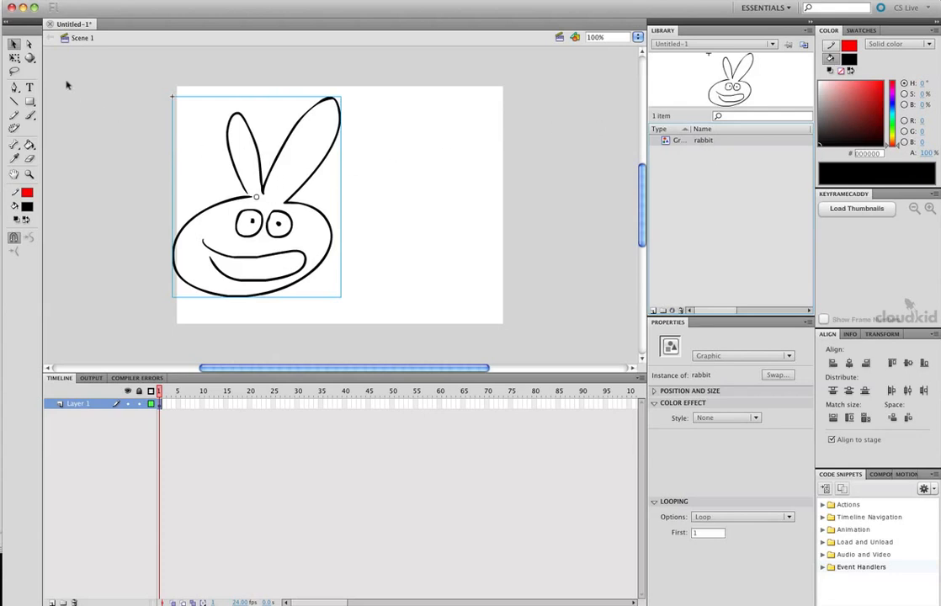
# Clear the rabbit from the stage, also removing a test instance placed from the library.
pyautogui.press('Delete')
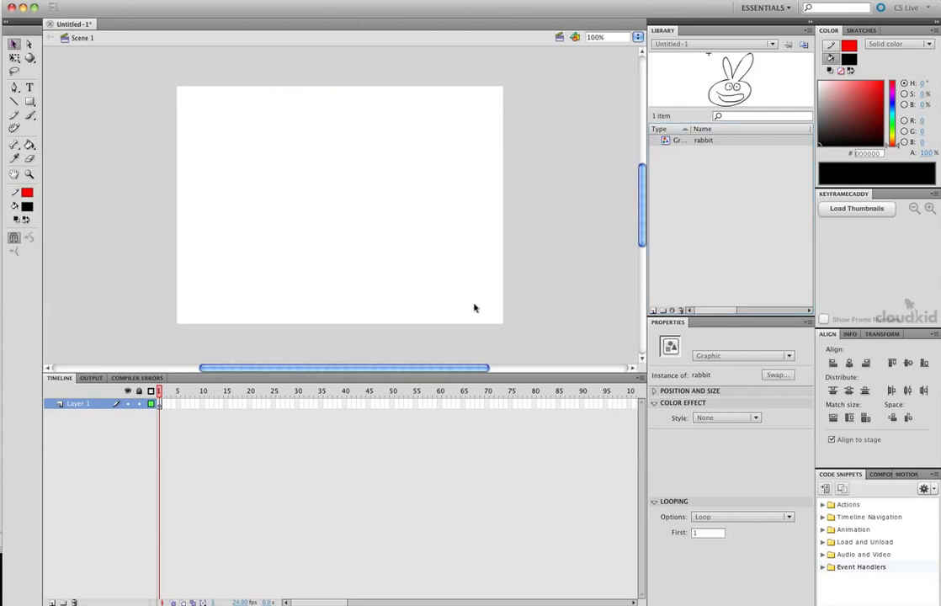
pyautogui.moveTo(707, 140); pyautogui.dragTo(262, 253)
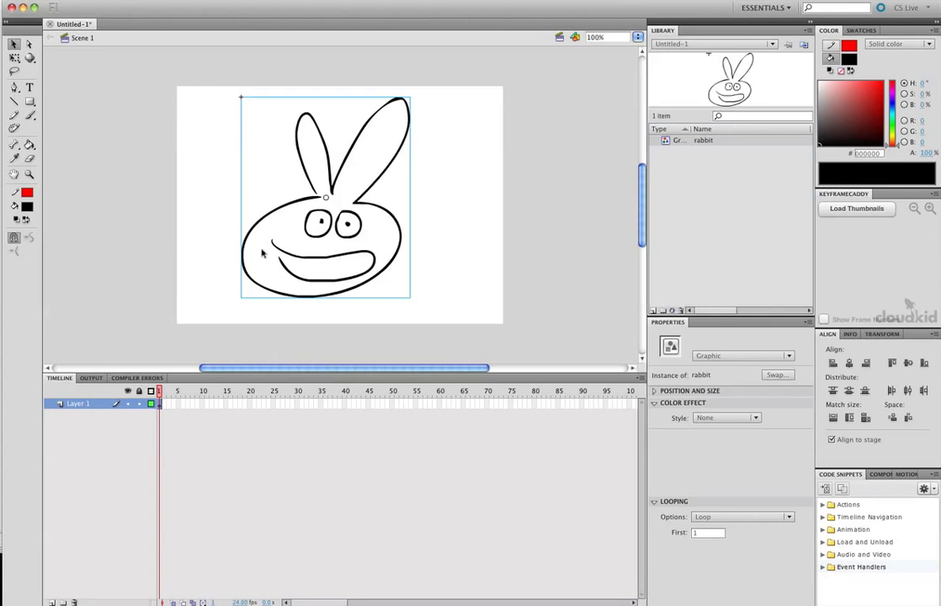
pyautogui.press('Delete')
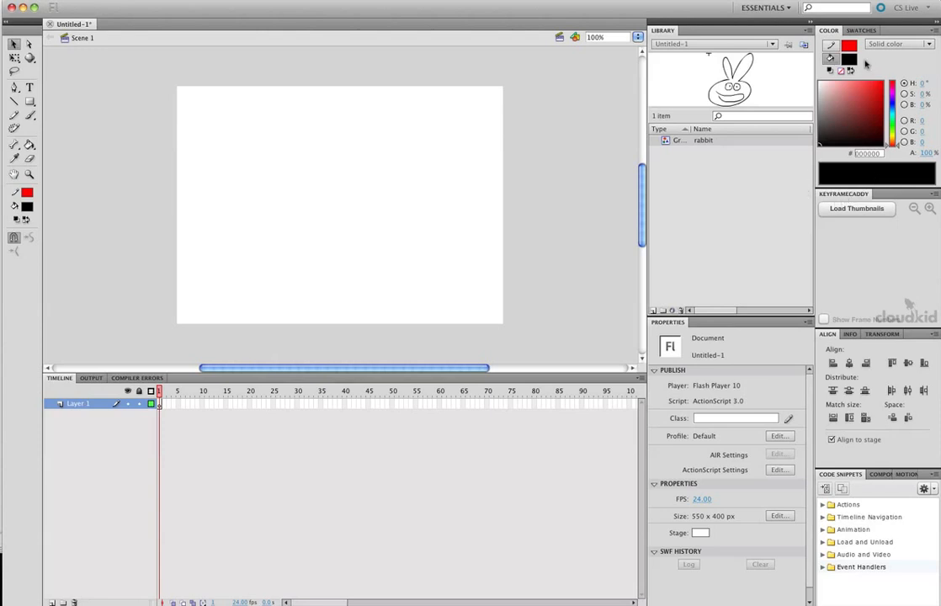
pyautogui.click(861, 31)
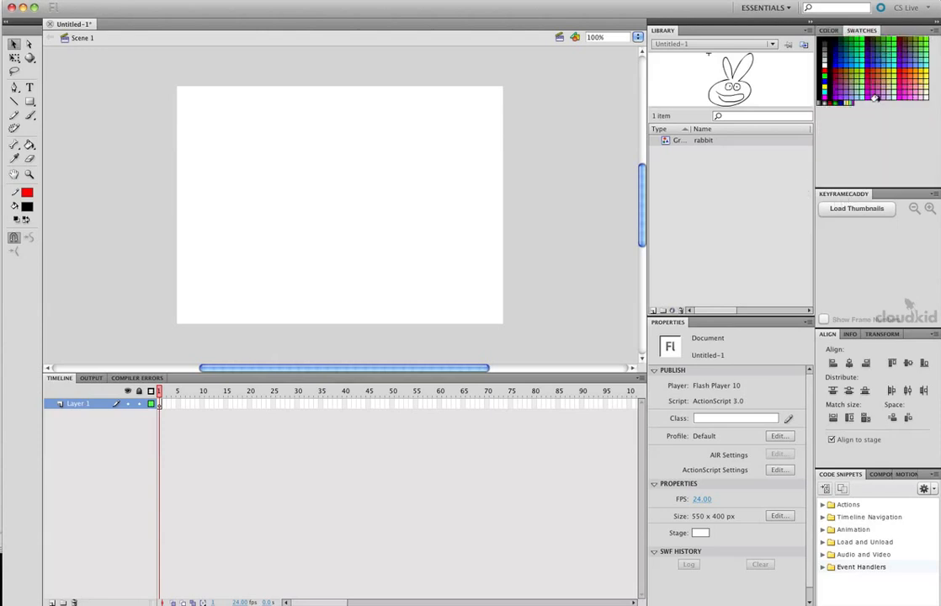
pyautogui.click(830, 32)
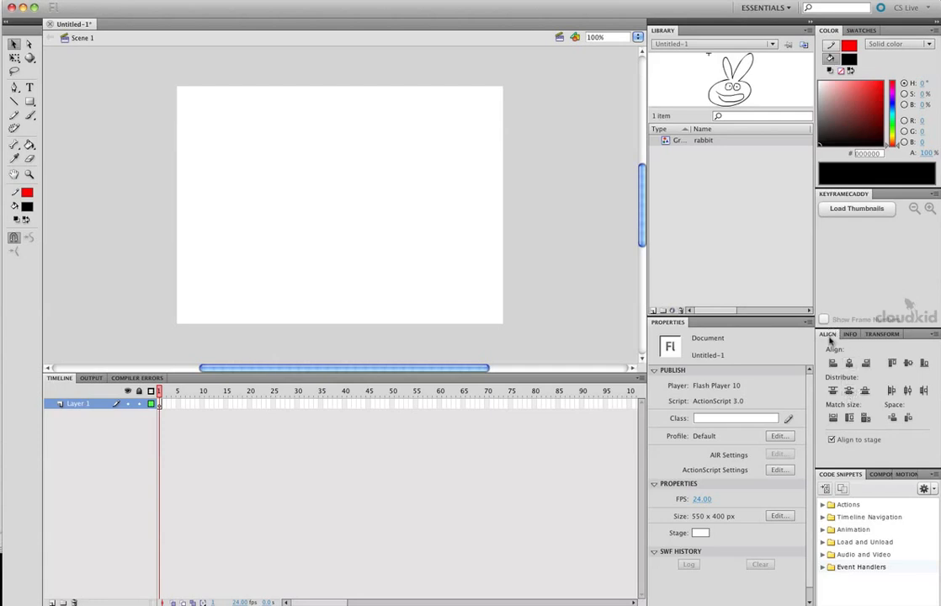
# Paint a rough black oval outline on the empty stage with the Brush tool.
pyautogui.click(29, 114)
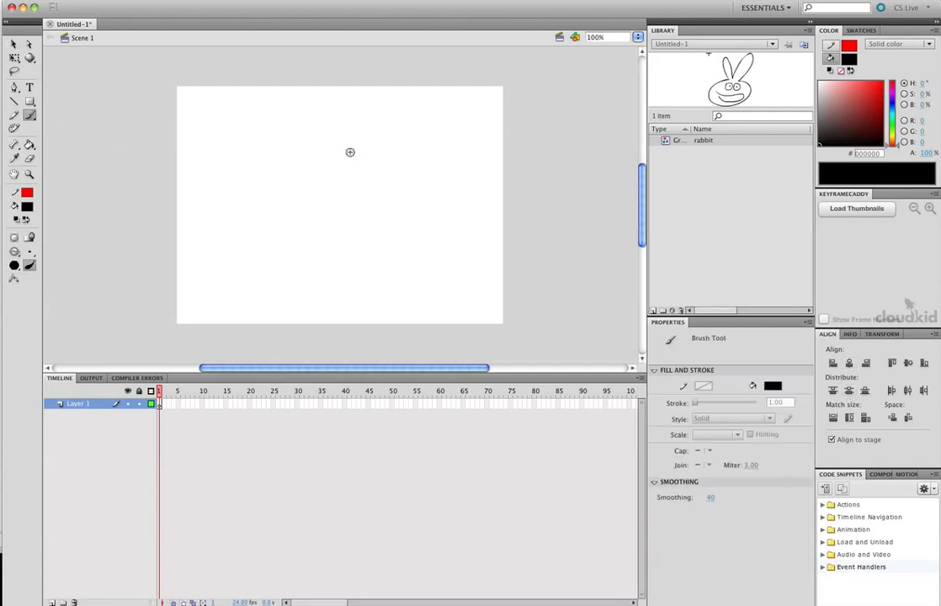
pyautogui.moveTo(343, 157)
pyautogui.mouseDown()
pyautogui.moveTo(293, 199)
pyautogui.moveTo(318, 160)
pyautogui.mouseUp()
# Distribute the oval to the stage's vertical and horizontal centre, and delete it.
pyautogui.click(15, 43)
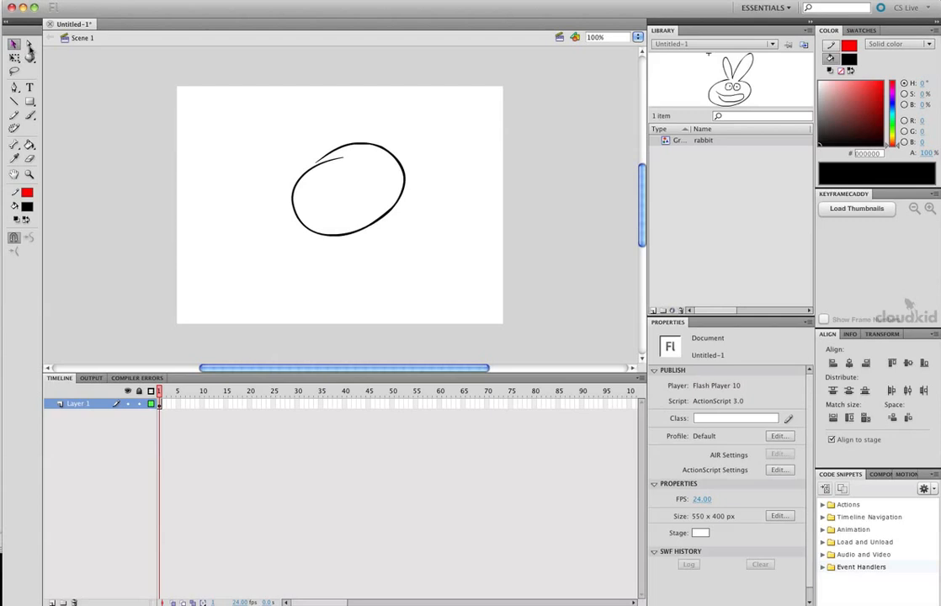
pyautogui.moveTo(442, 95); pyautogui.dragTo(164, 347)
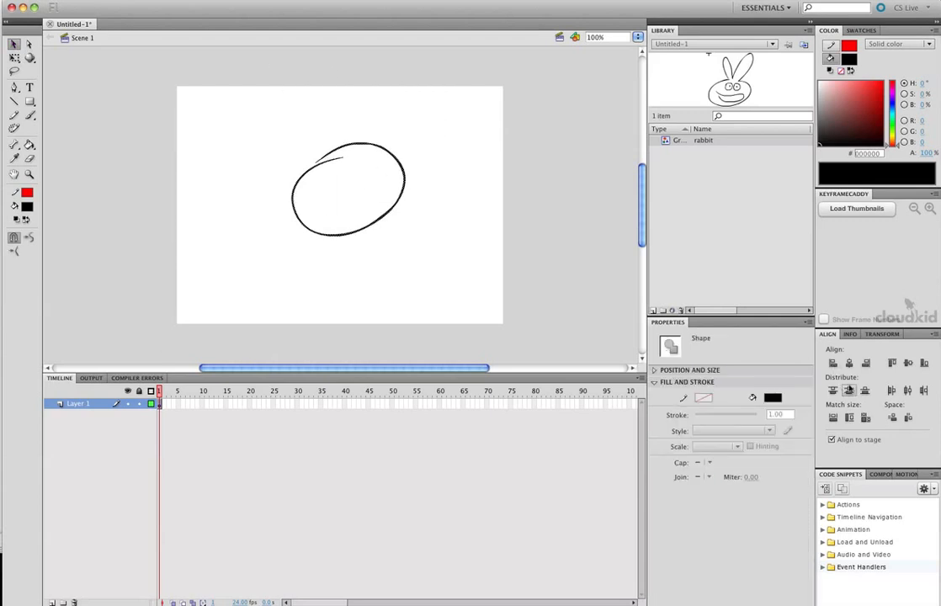
pyautogui.click(850, 392)
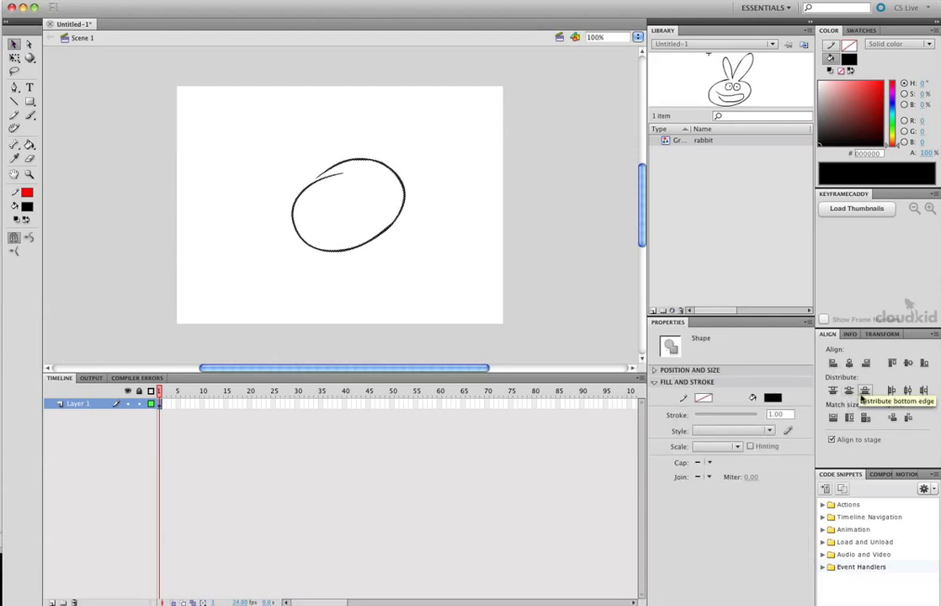
pyautogui.click(907, 392)
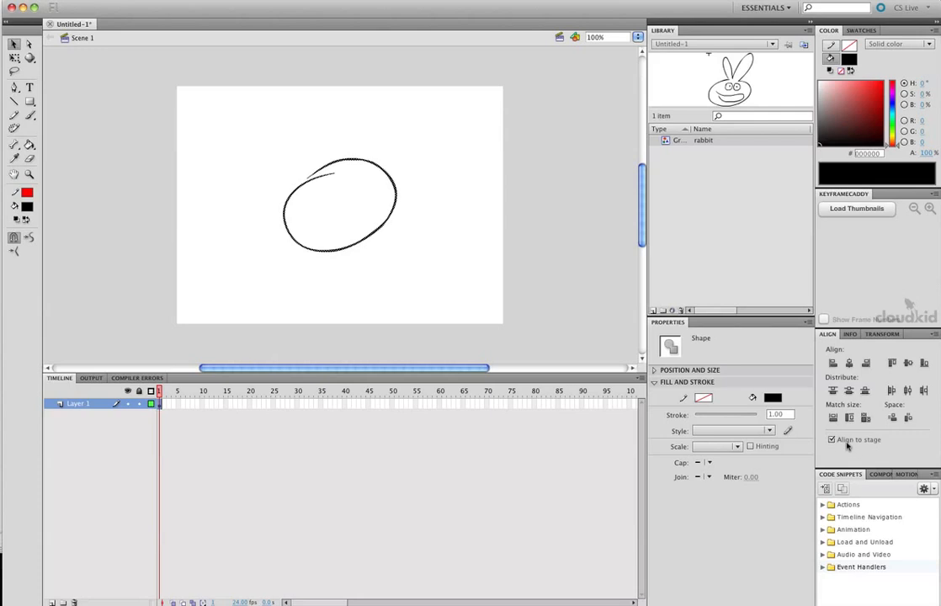
pyautogui.press('Delete')
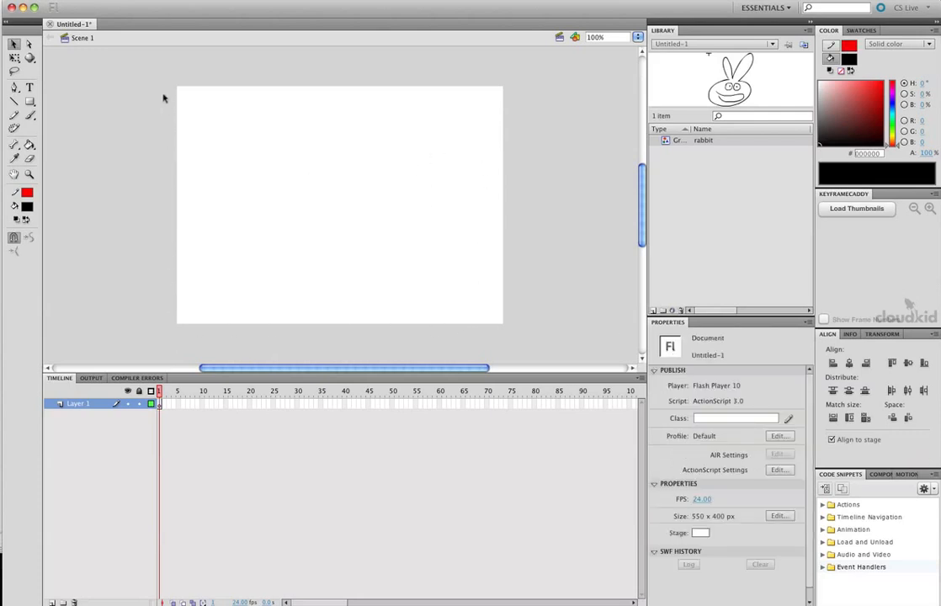
# Set the stage background color to medium grey in the document properties.
pyautogui.moveTo(218, 101); pyautogui.dragTo(316, 132)
pyautogui.scroll(-1, 806, 442)
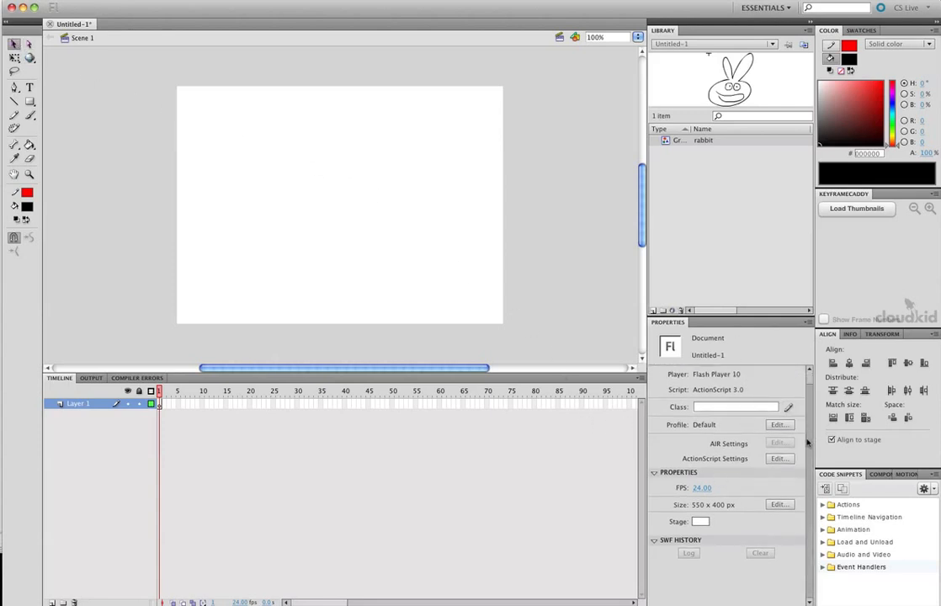
pyautogui.click(699, 522)
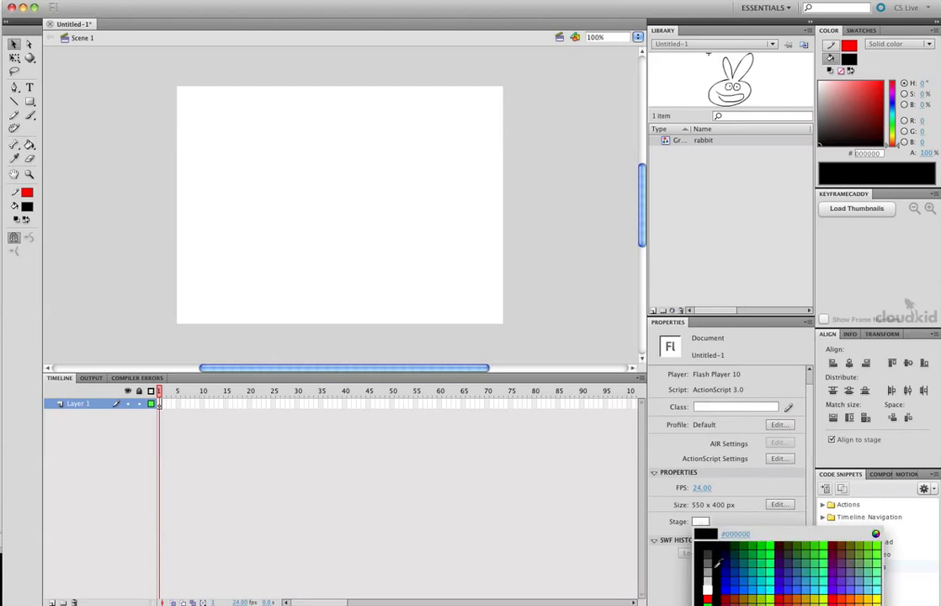
pyautogui.click(708, 581)
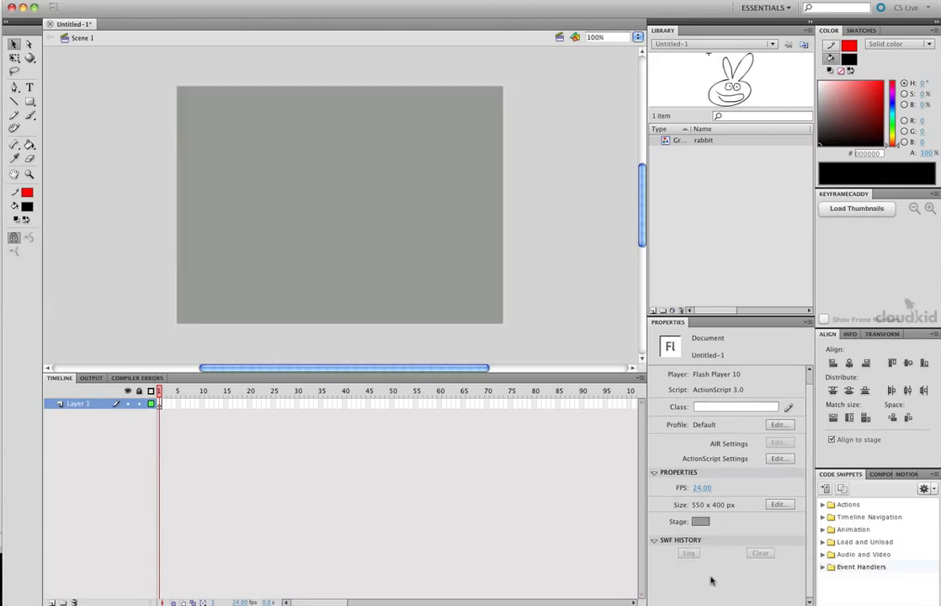
pyautogui.click(703, 522)
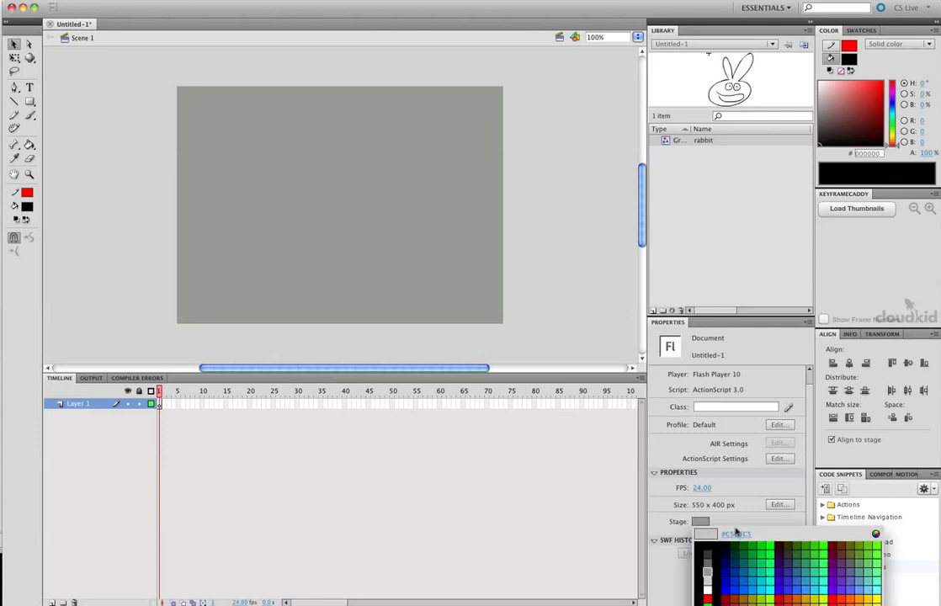
pyautogui.click(704, 519)
# Set the document's frame rate to 24.95 fps.
pyautogui.click(705, 489)
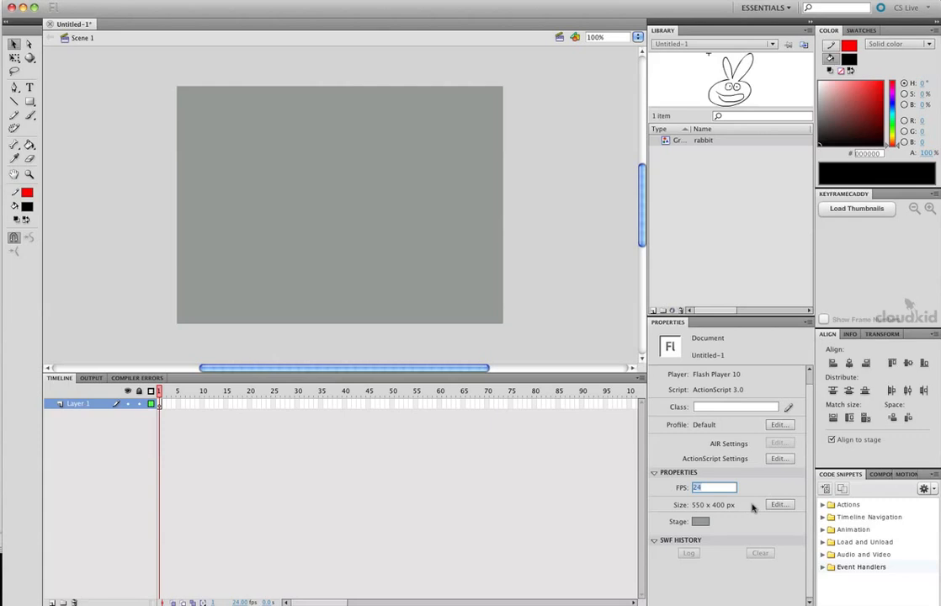
pyautogui.write('25')
pyautogui.write('5')
pyautogui.press('Return')
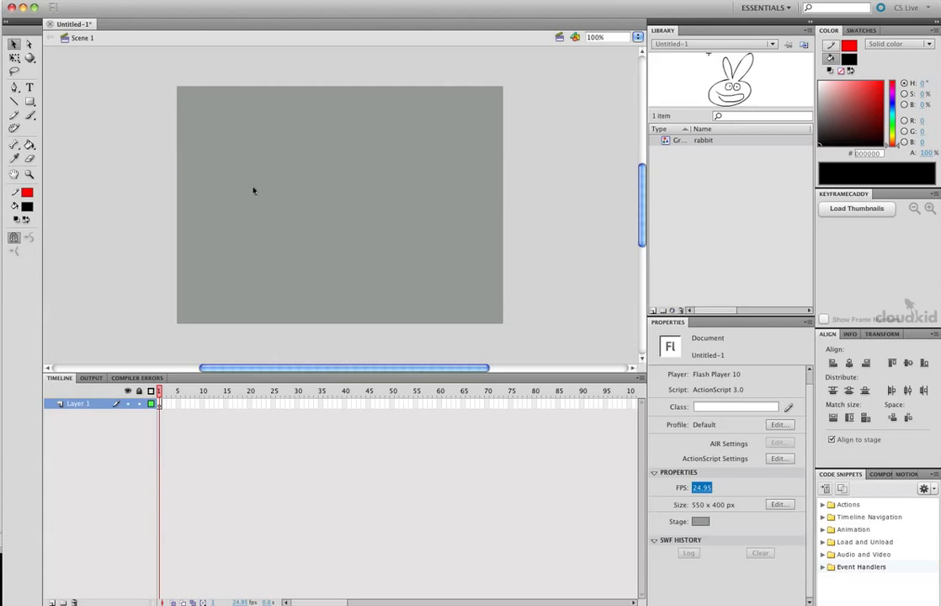
pyautogui.click(29, 115)
pyautogui.click(27, 207)
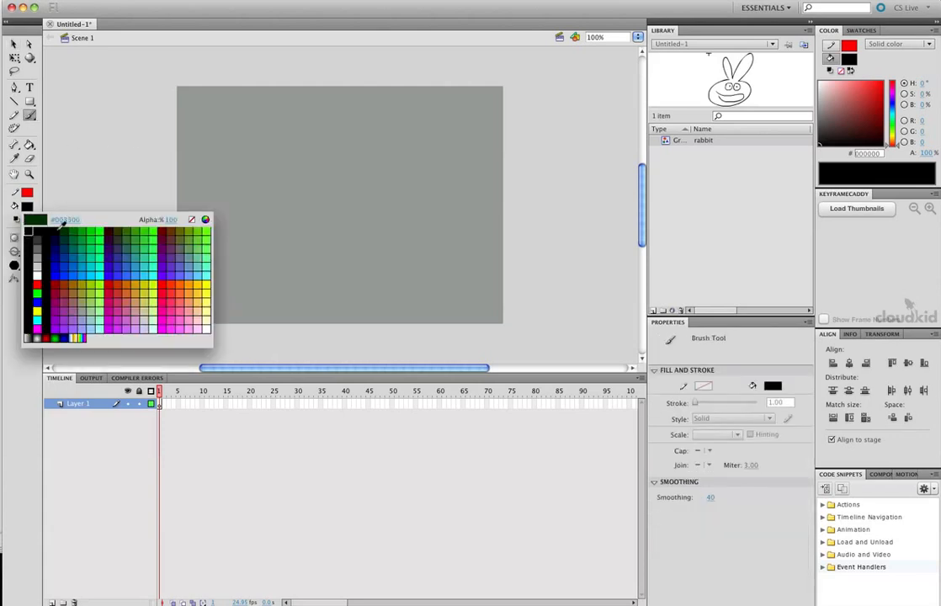
pyautogui.click(42, 229)
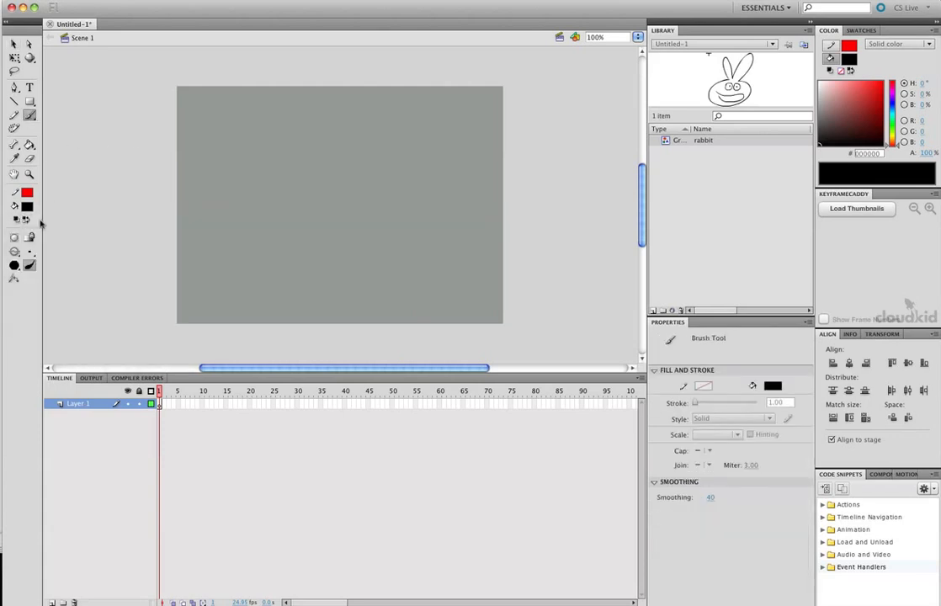
pyautogui.click(13, 44)
pyautogui.moveTo(185, 140); pyautogui.dragTo(316, 163)
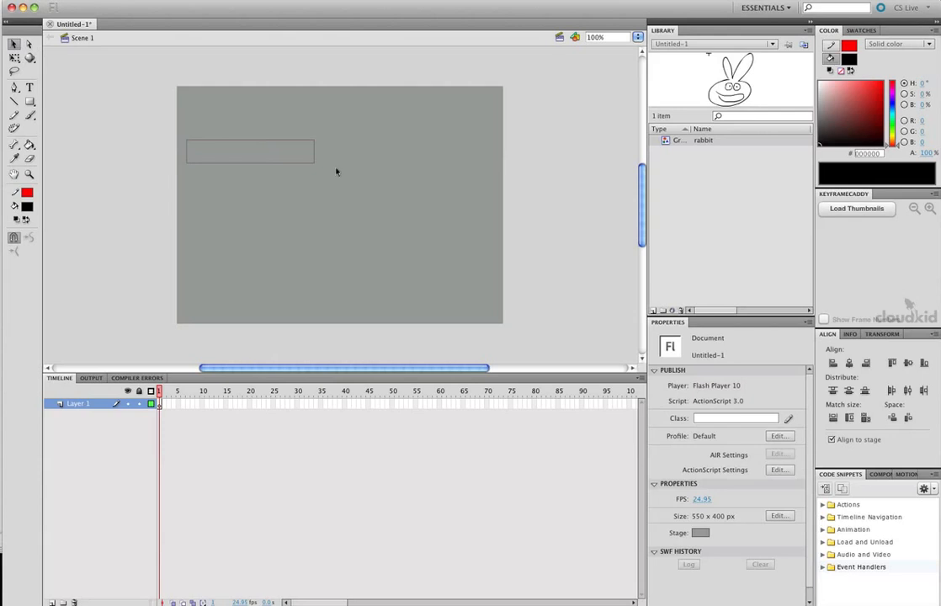
pyautogui.moveTo(508, 86); pyautogui.dragTo(173, 328)
# Set the document size to 800 px wide by 450 px high.
pyautogui.click(777, 517)
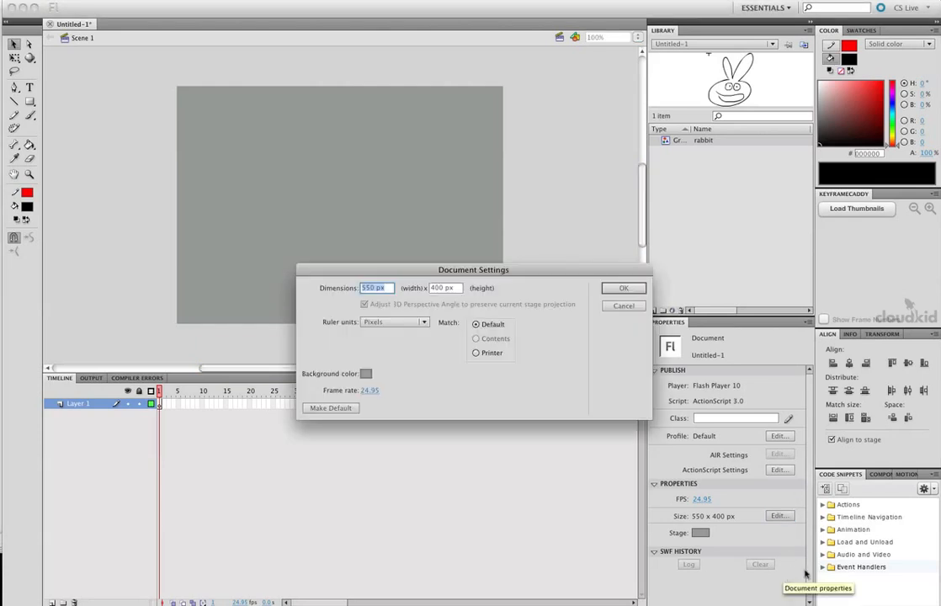
pyautogui.write('800')
pyautogui.press('Tab')
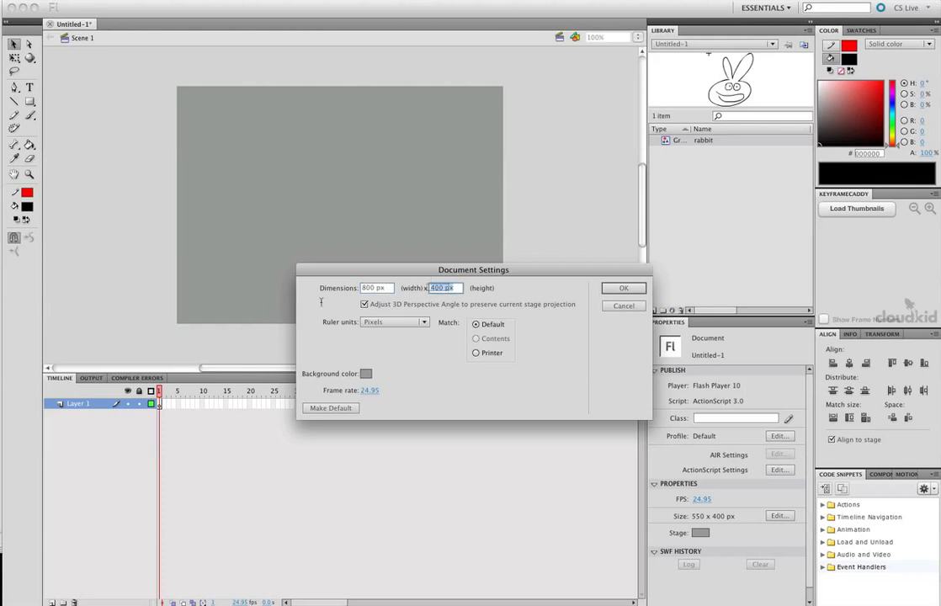
pyautogui.write('450')
pyautogui.press('Tab')
pyautogui.click(638, 291)
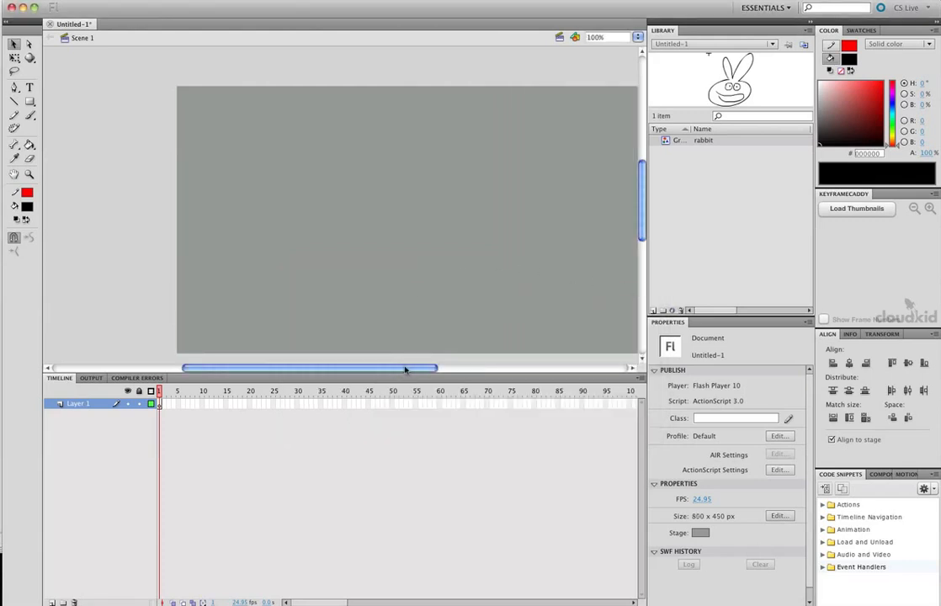
pyautogui.moveTo(406, 367); pyautogui.dragTo(422, 370)
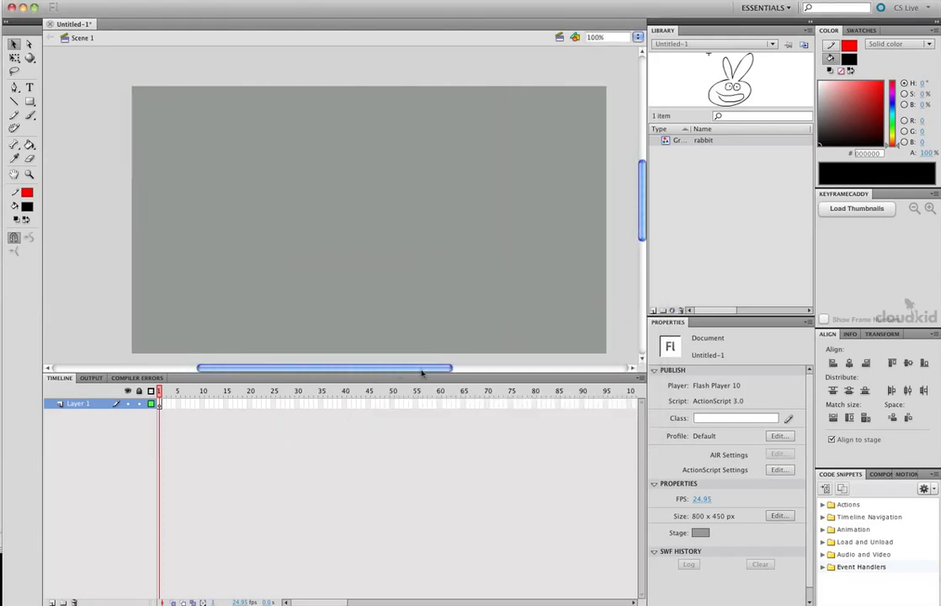
# Add a new layer above Layer 1 and make frame 1 of Layer 1 active for painting with the Brush tool.
pyautogui.click(30, 115)
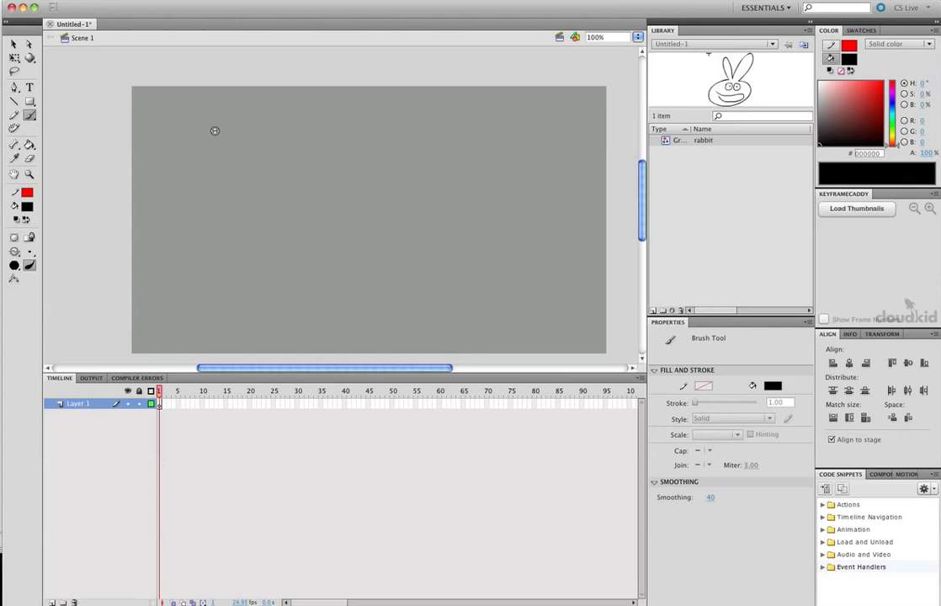
pyautogui.click(51, 602)
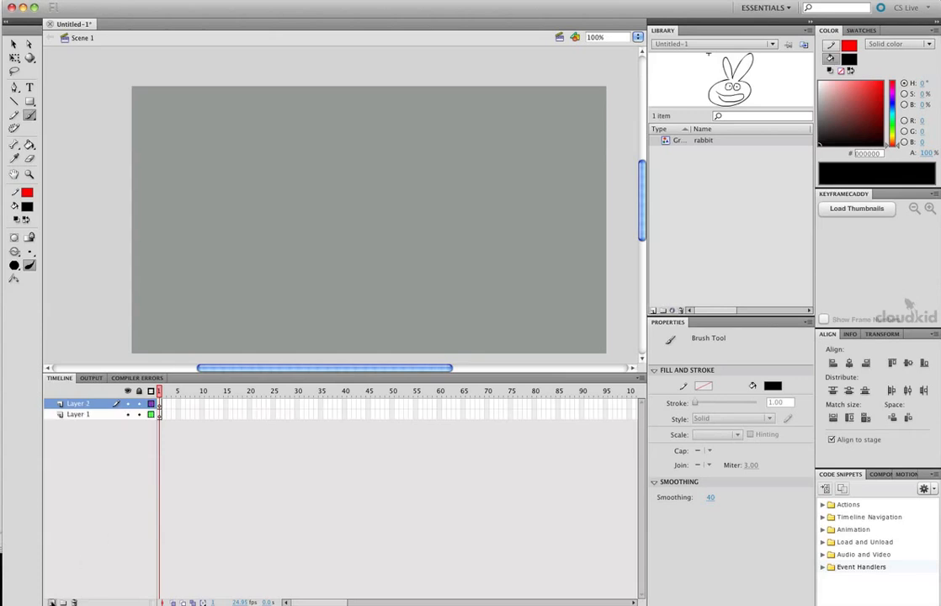
pyautogui.click(161, 417)
pyautogui.click(164, 414)
pyautogui.click(158, 415)
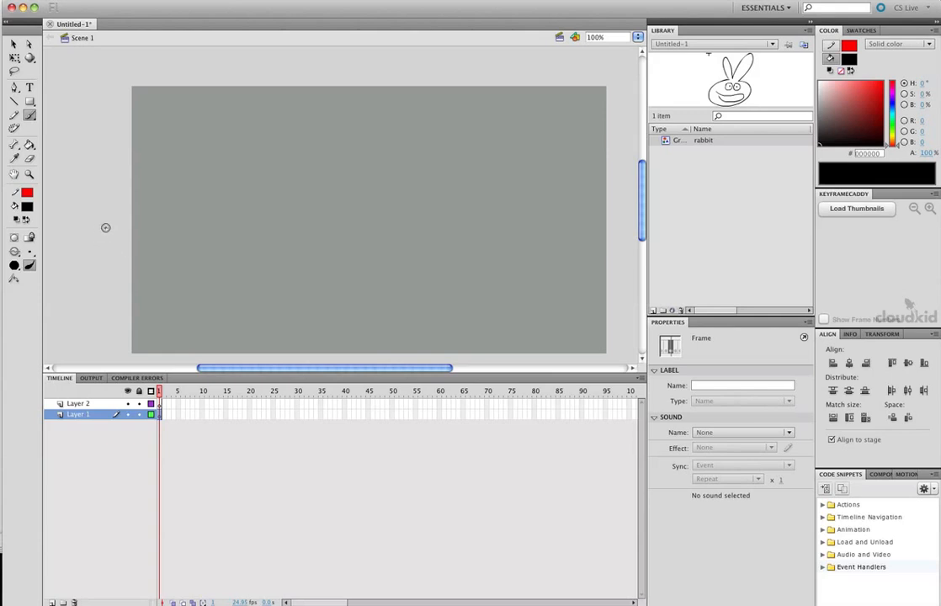
# Paint a wavy black hill line across the stage on Layer 1, with a small stem and short contour strokes below the ridges.
pyautogui.moveTo(105, 225)
pyautogui.mouseDown()
pyautogui.moveTo(256, 218)
pyautogui.moveTo(480, 232)
pyautogui.moveTo(552, 212)
pyautogui.moveTo(637, 222)
pyautogui.mouseUp()
pyautogui.moveTo(472, 228)
pyautogui.mouseDown()
pyautogui.moveTo(504, 251)
pyautogui.moveTo(506, 239)
pyautogui.mouseUp()
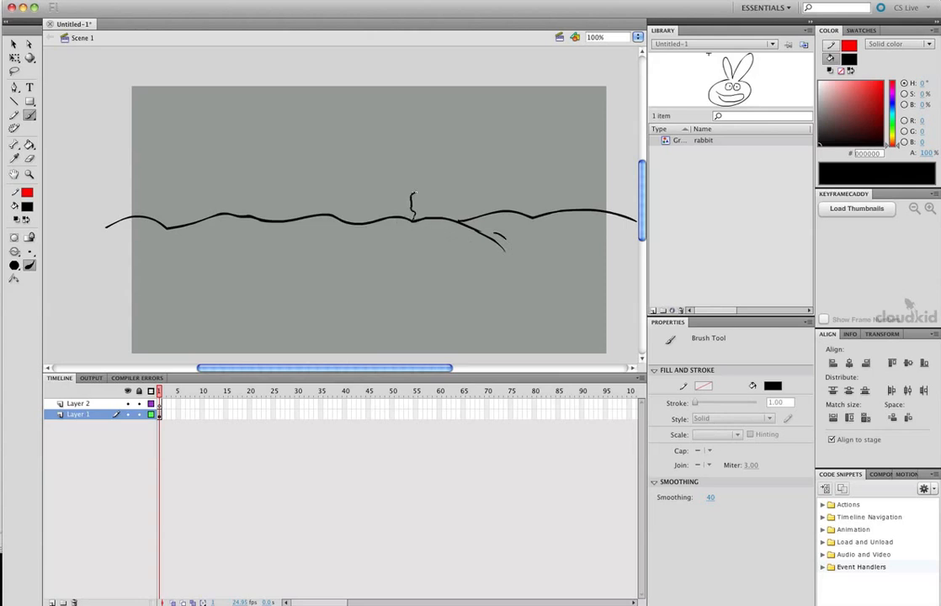
pyautogui.moveTo(415, 193); pyautogui.dragTo(418, 191)
pyautogui.moveTo(416, 243); pyautogui.dragTo(426, 241)
pyautogui.moveTo(370, 220)
pyautogui.mouseDown()
pyautogui.moveTo(340, 236)
pyautogui.moveTo(334, 227)
pyautogui.mouseUp()
pyautogui.moveTo(248, 217)
pyautogui.mouseDown()
pyautogui.moveTo(212, 237)
pyautogui.moveTo(149, 237)
pyautogui.mouseUp()
pyautogui.moveTo(532, 214); pyautogui.dragTo(556, 228)
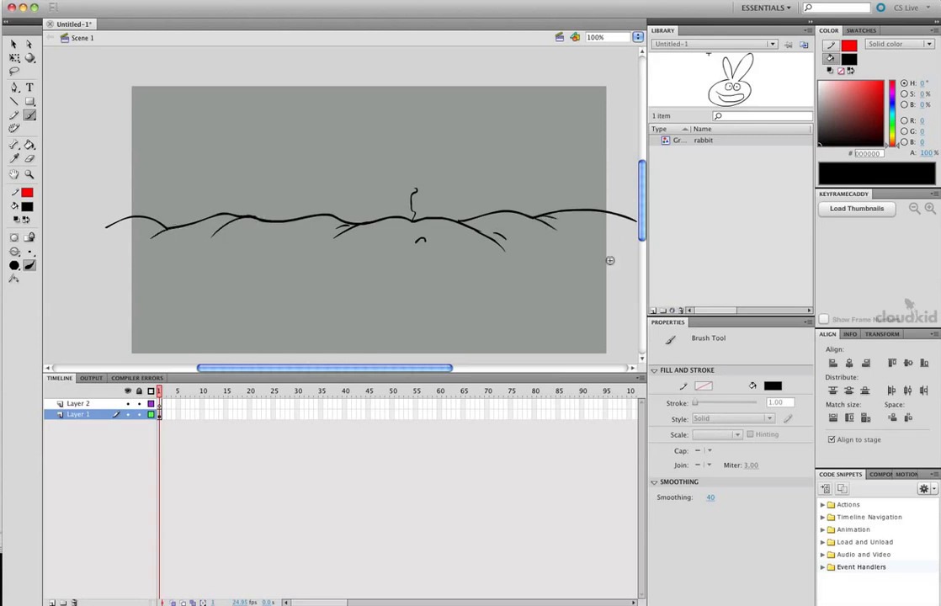
pyautogui.moveTo(322, 248)
pyautogui.mouseDown()
pyautogui.moveTo(288, 289)
pyautogui.moveTo(288, 275)
pyautogui.mouseUp()
pyautogui.moveTo(511, 268); pyautogui.dragTo(526, 286)
# Examine the Brush tool's size, shape and pressure options.
pyautogui.click(33, 253)
pyautogui.click(31, 252)
pyautogui.click(17, 266)
pyautogui.click(16, 267)
pyautogui.click(18, 266)
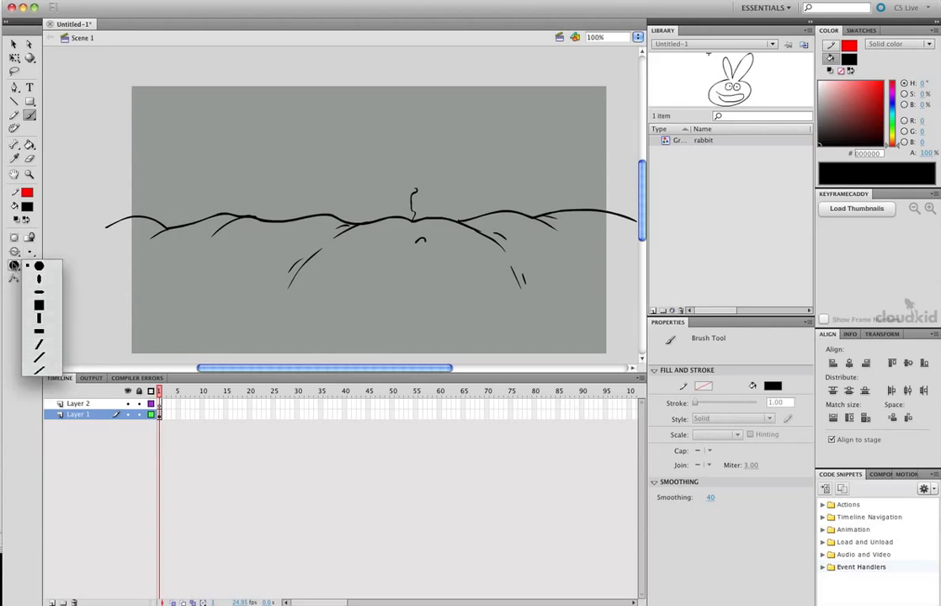
pyautogui.click(14, 266)
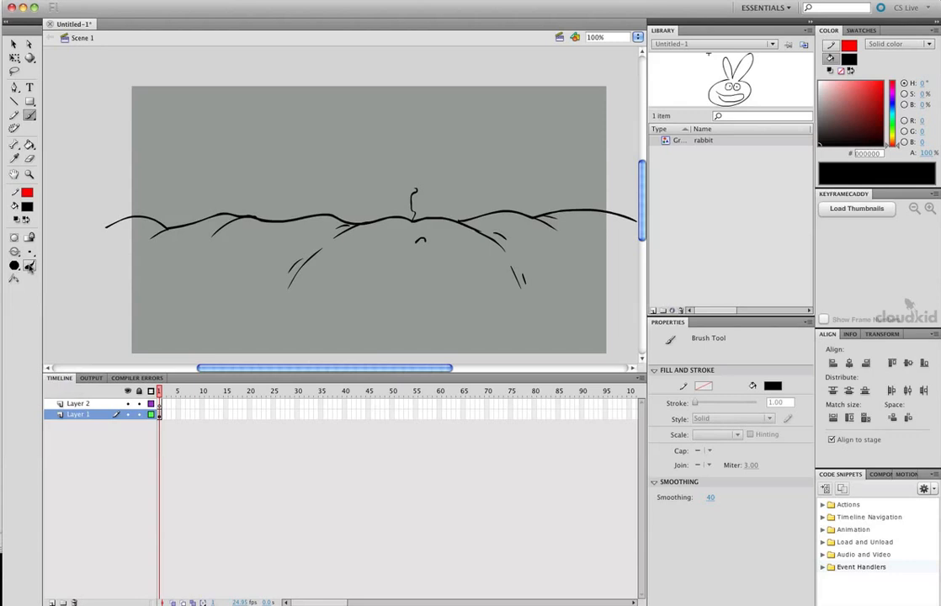
pyautogui.click(30, 267)
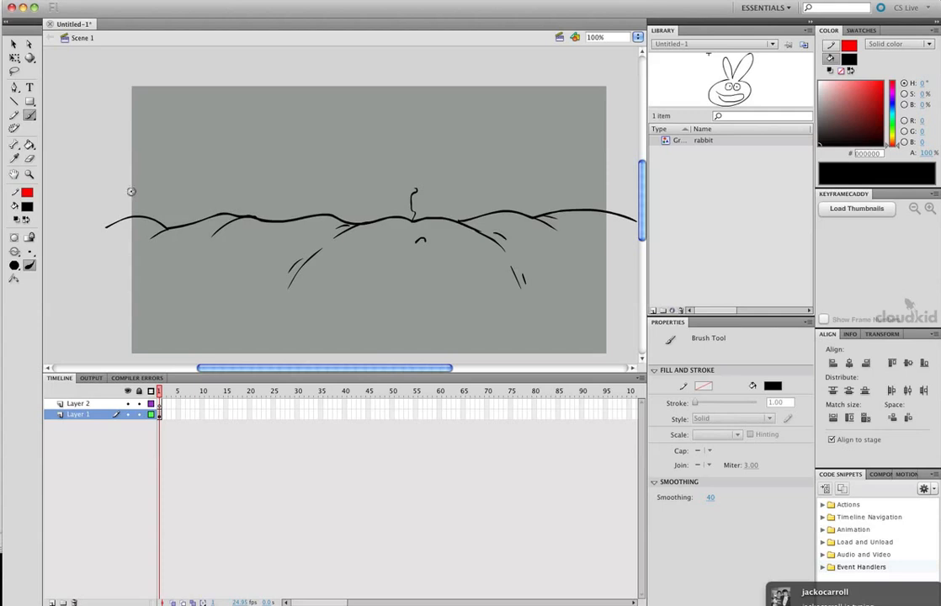
pyautogui.moveTo(920, 591)
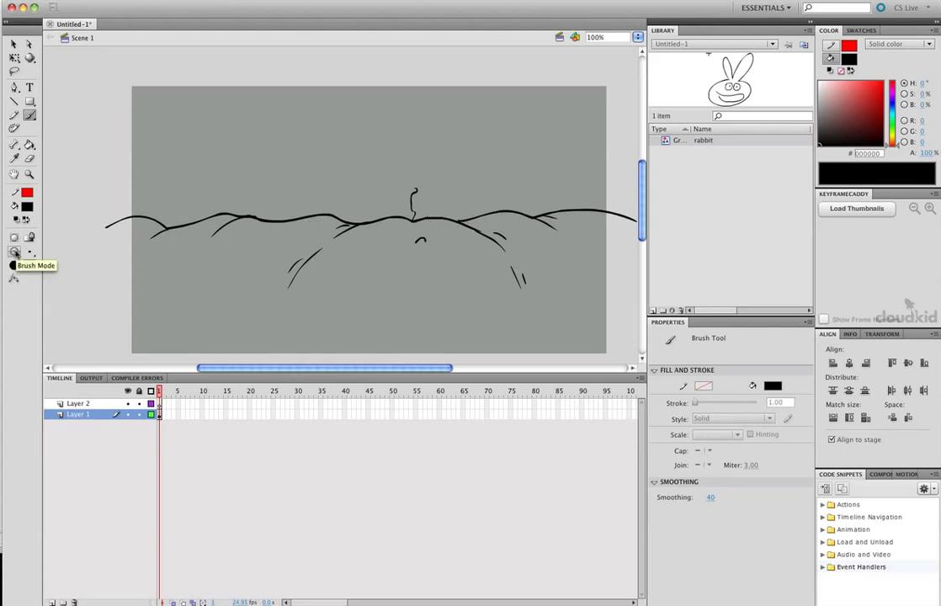
# Set the brush mode to Paint Behind.
pyautogui.click(14, 252)
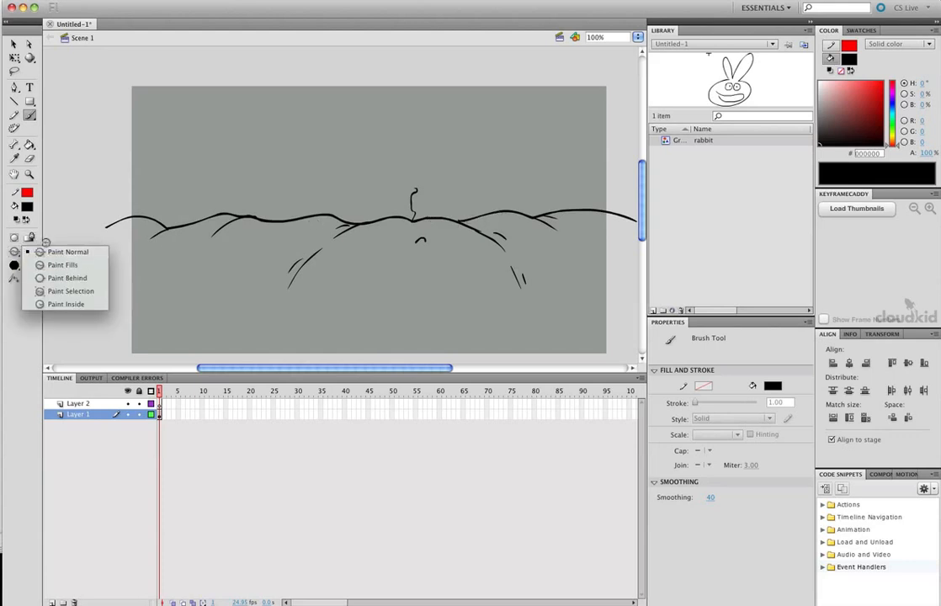
pyautogui.click(54, 252)
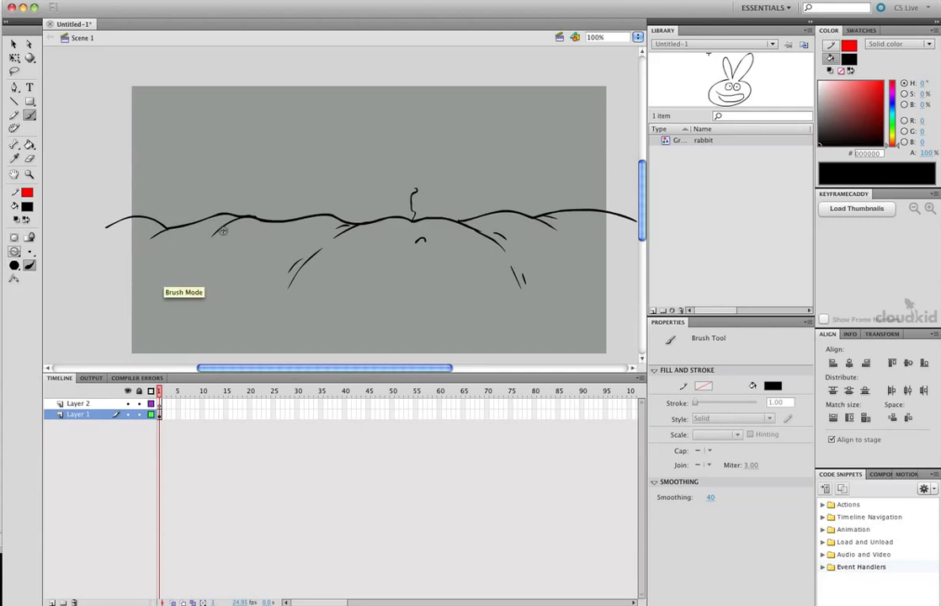
pyautogui.click(14, 252)
pyautogui.click(66, 276)
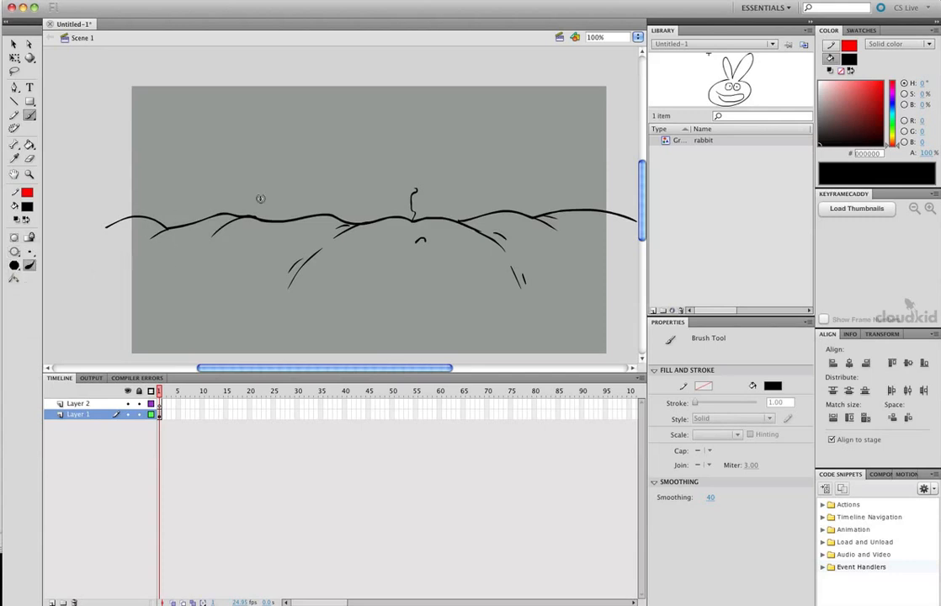
# Choose tan #D0A373 as the fill color and paint a border around the sides and bottom of the ground beneath the hill line.
pyautogui.moveTo(890, 134); pyautogui.dragTo(892, 137)
pyautogui.click(846, 93)
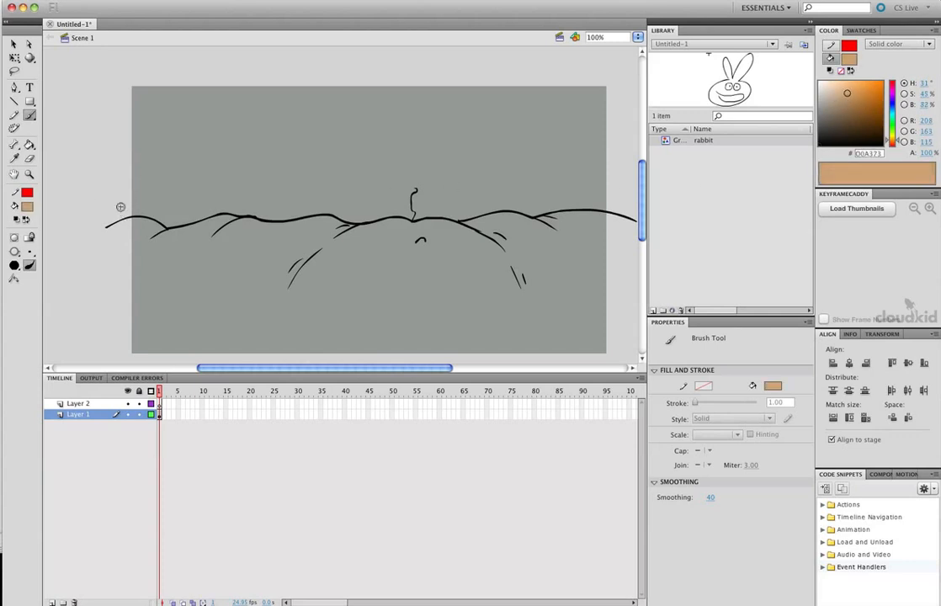
pyautogui.moveTo(119, 204)
pyautogui.mouseDown()
pyautogui.moveTo(104, 362)
pyautogui.moveTo(534, 357)
pyautogui.moveTo(625, 335)
pyautogui.moveTo(626, 143)
pyautogui.mouseUp()
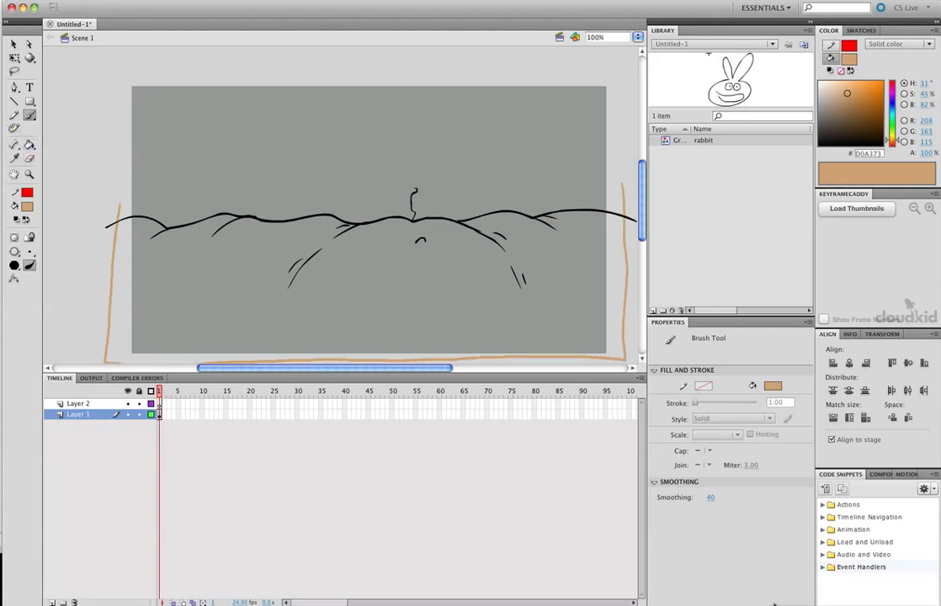
# Fill the enclosed ground below the hill line with tan using the Paint Bucket tool.
pyautogui.click(29, 144)
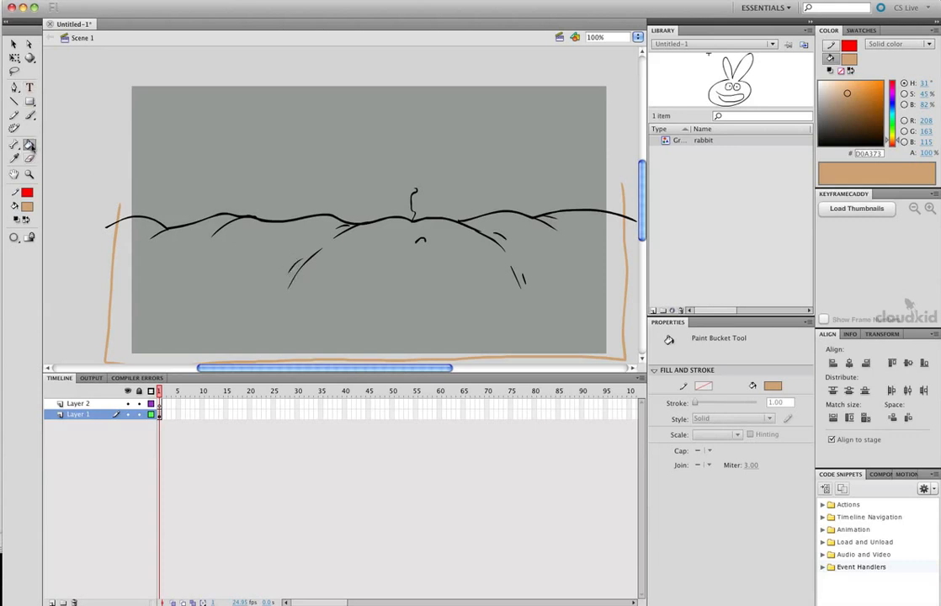
pyautogui.click(192, 254)
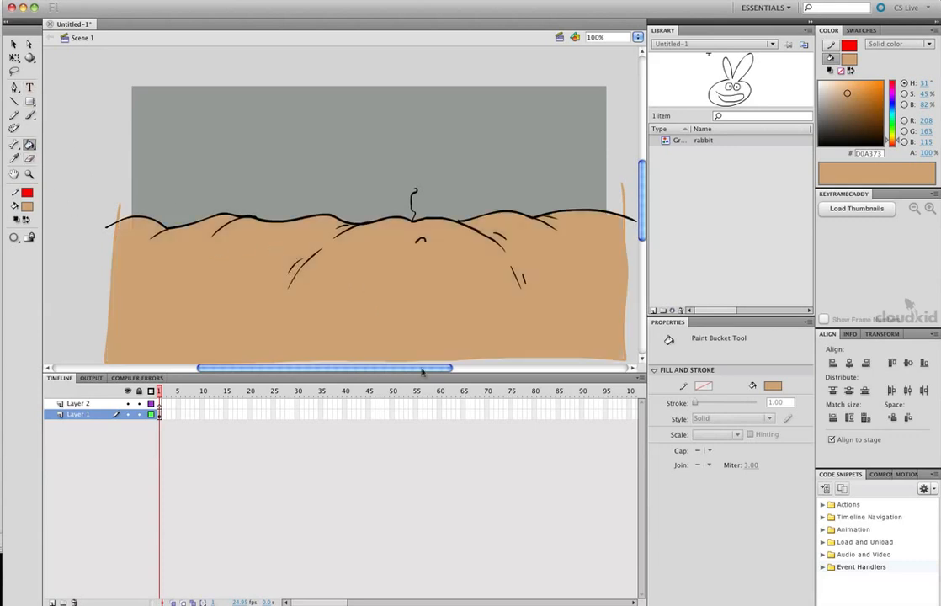
pyautogui.moveTo(641, 209); pyautogui.dragTo(641, 217)
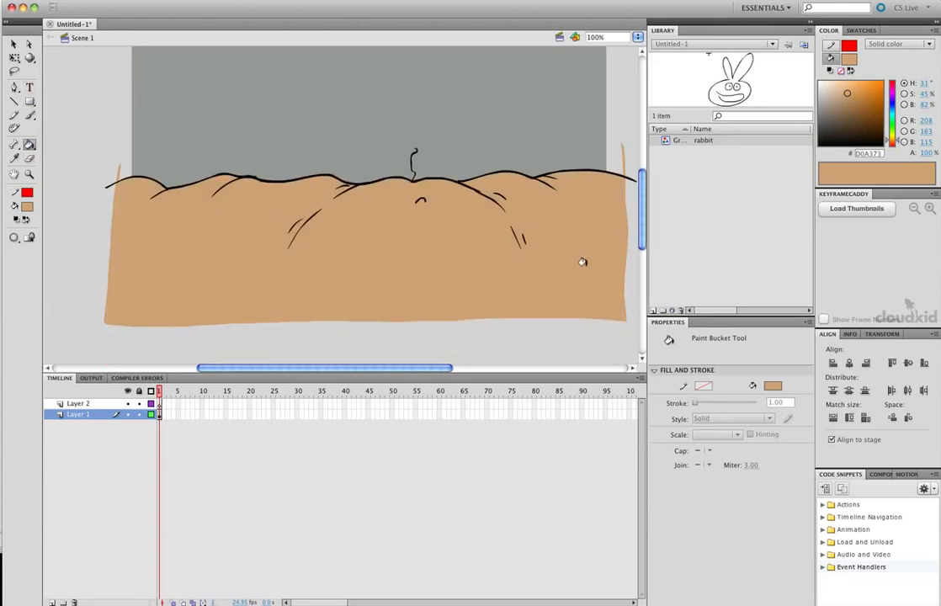
pyautogui.moveTo(421, 368); pyautogui.dragTo(436, 371)
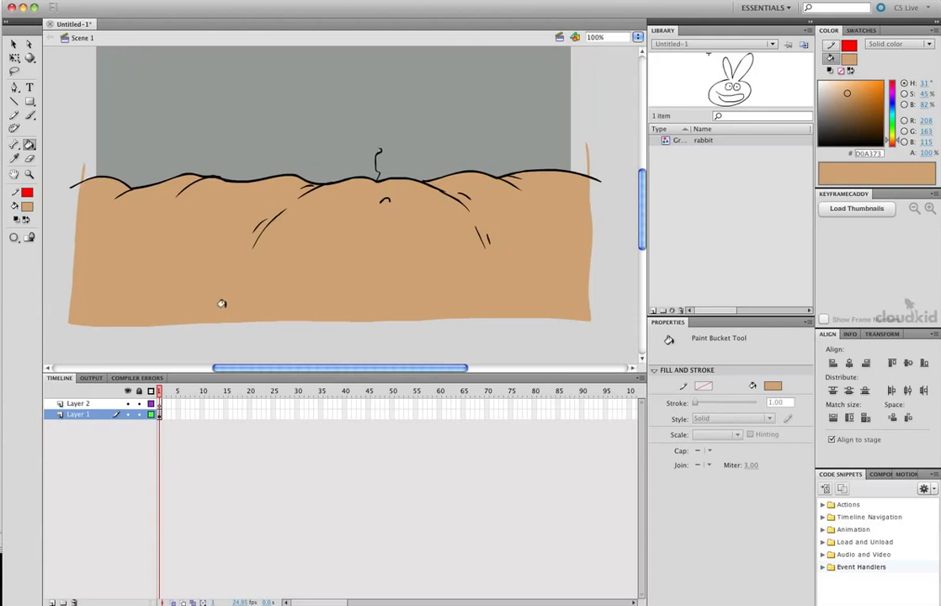
# Give the Brush tool a larger brush size and set its mode to Paint Inside.
pyautogui.click(30, 116)
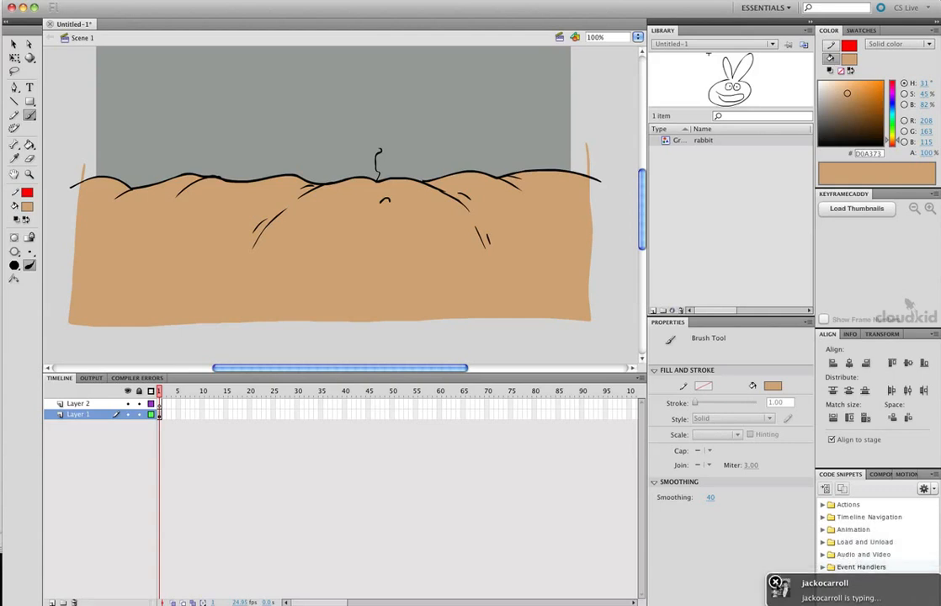
pyautogui.rightClick(738, 604)
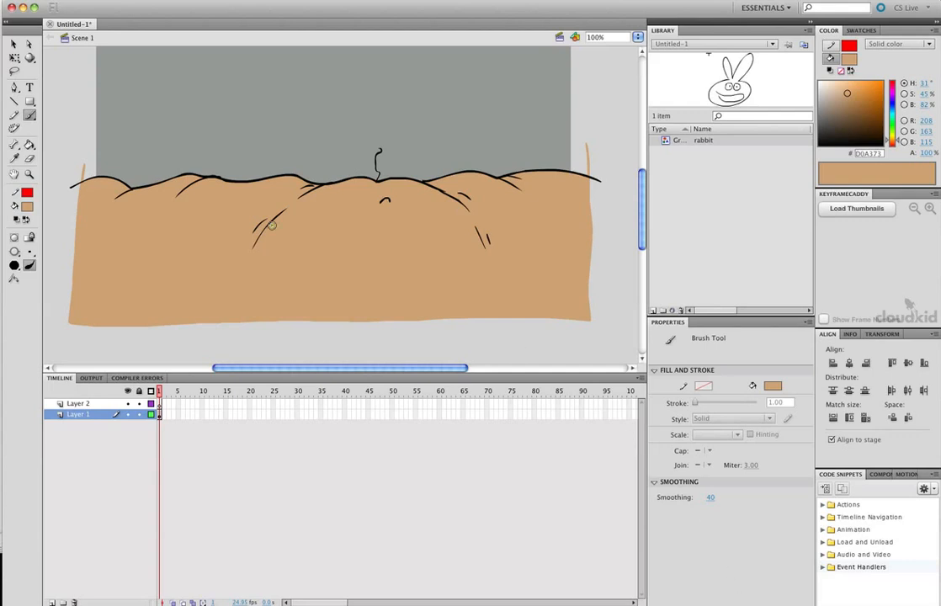
pyautogui.click(14, 44)
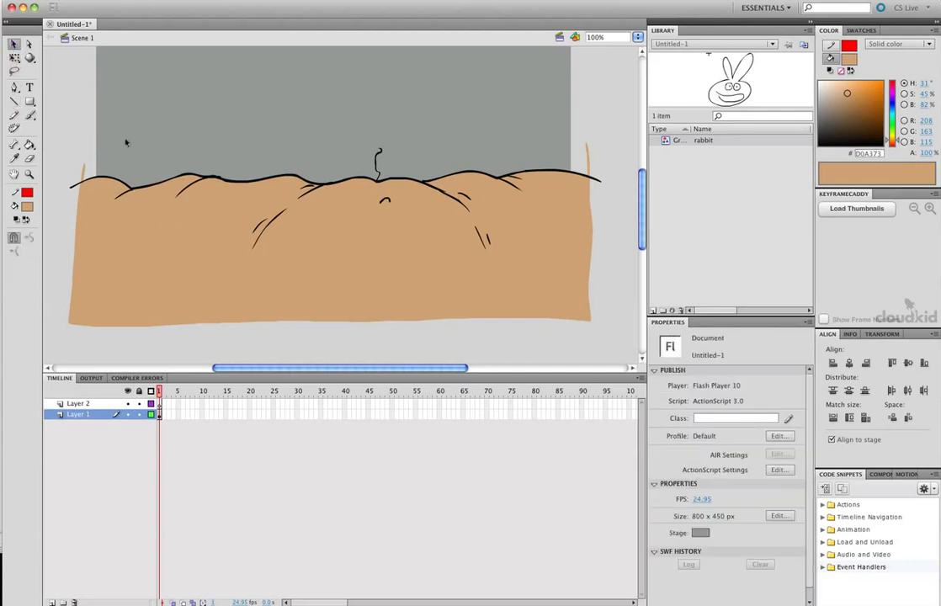
pyautogui.click(30, 115)
pyautogui.click(15, 264)
pyautogui.click(55, 316)
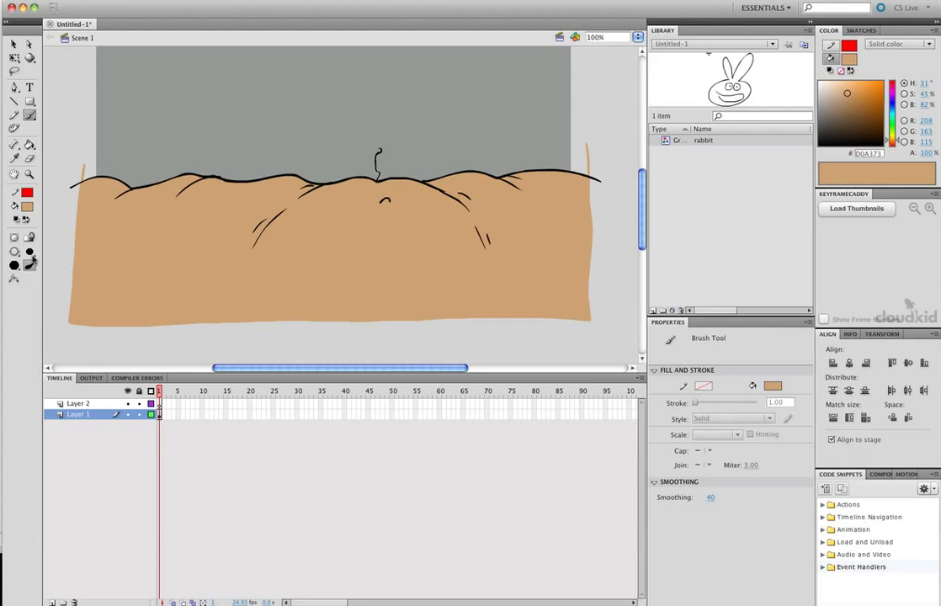
pyautogui.click(14, 251)
pyautogui.click(47, 244)
pyautogui.click(14, 251)
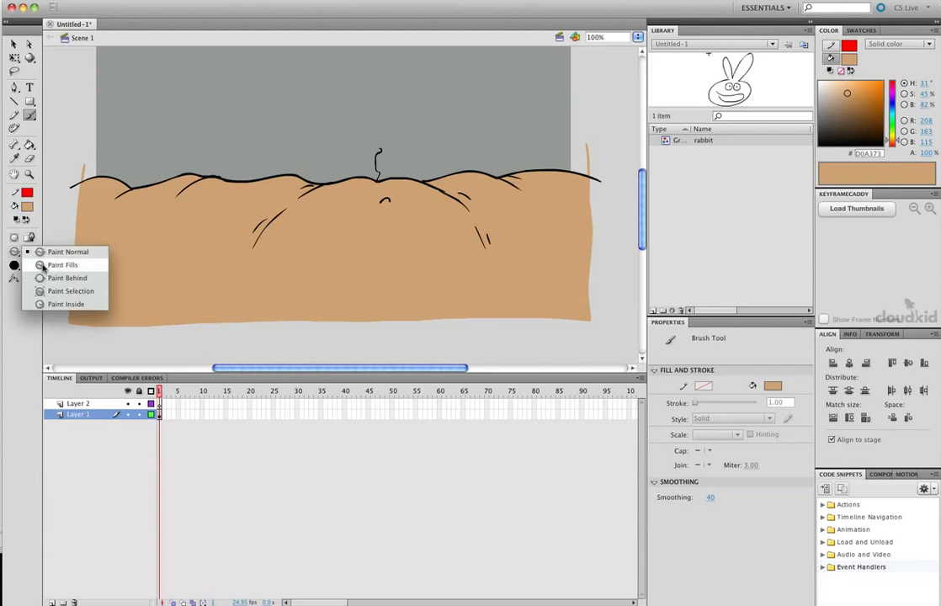
pyautogui.click(67, 305)
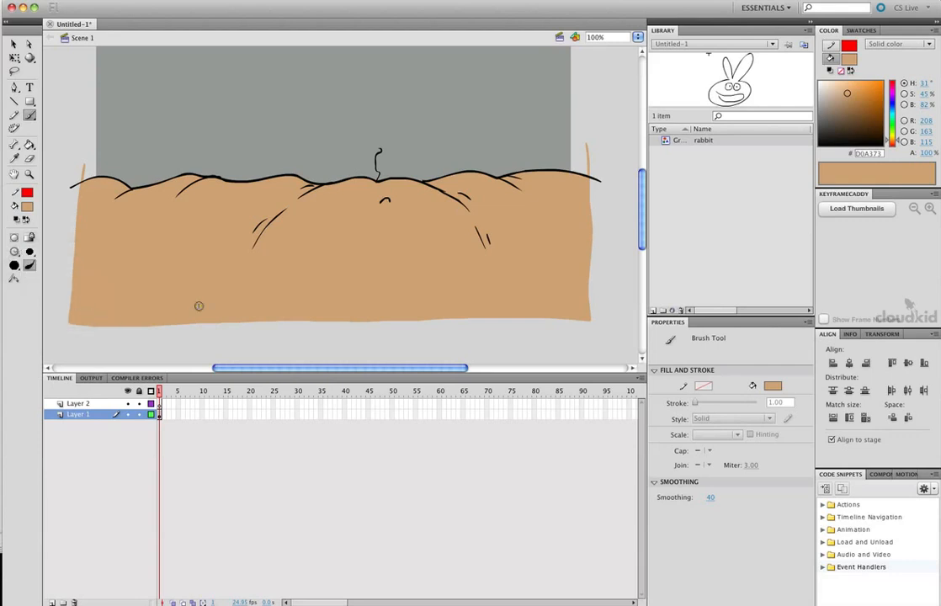
# Choose brown #90673C as the fill color and paint a wavy shading line across the tan ground just below the hill line.
pyautogui.click(855, 109)
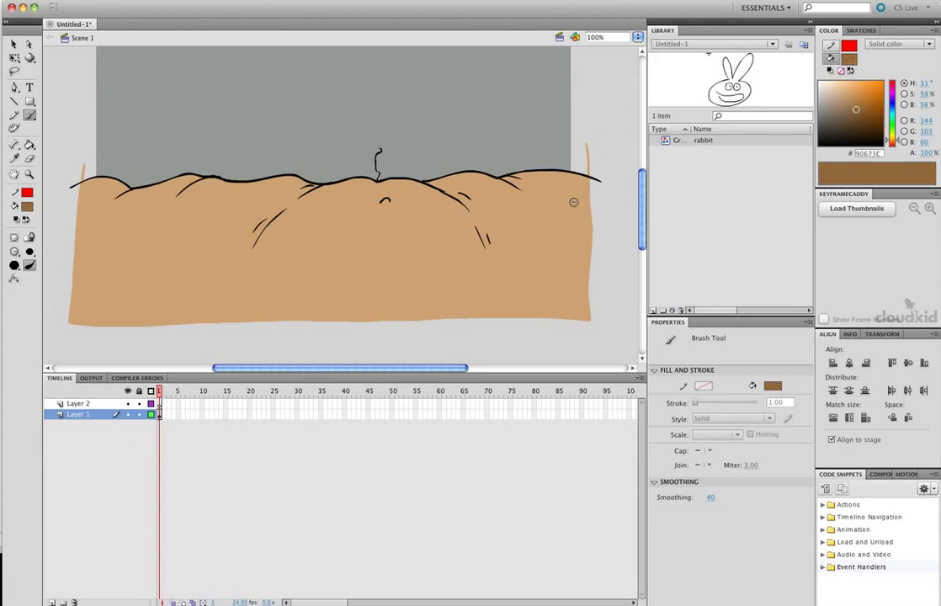
pyautogui.moveTo(606, 196)
pyautogui.mouseDown()
pyautogui.moveTo(519, 186)
pyautogui.moveTo(344, 195)
pyautogui.moveTo(292, 209)
pyautogui.moveTo(148, 197)
pyautogui.moveTo(75, 208)
pyautogui.mouseUp()
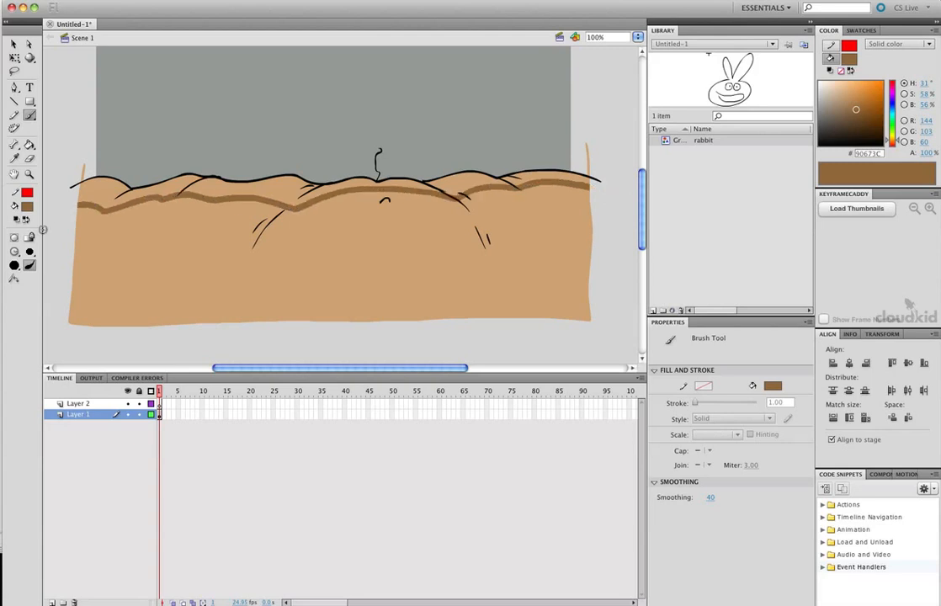
# Try to fill the ground below the shading line with brown using the Paint Bucket tool, and undo the fills.
pyautogui.click(29, 144)
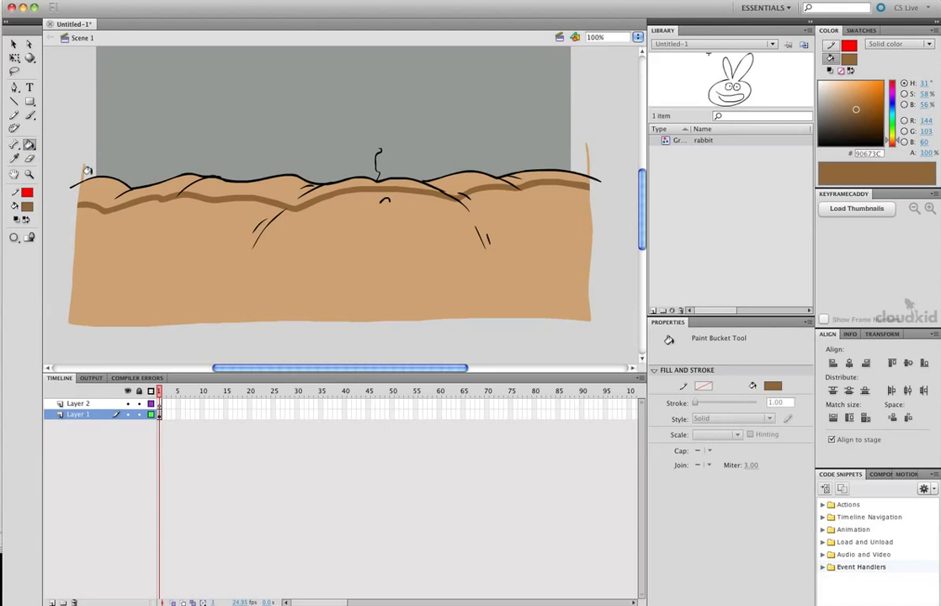
pyautogui.click(86, 172)
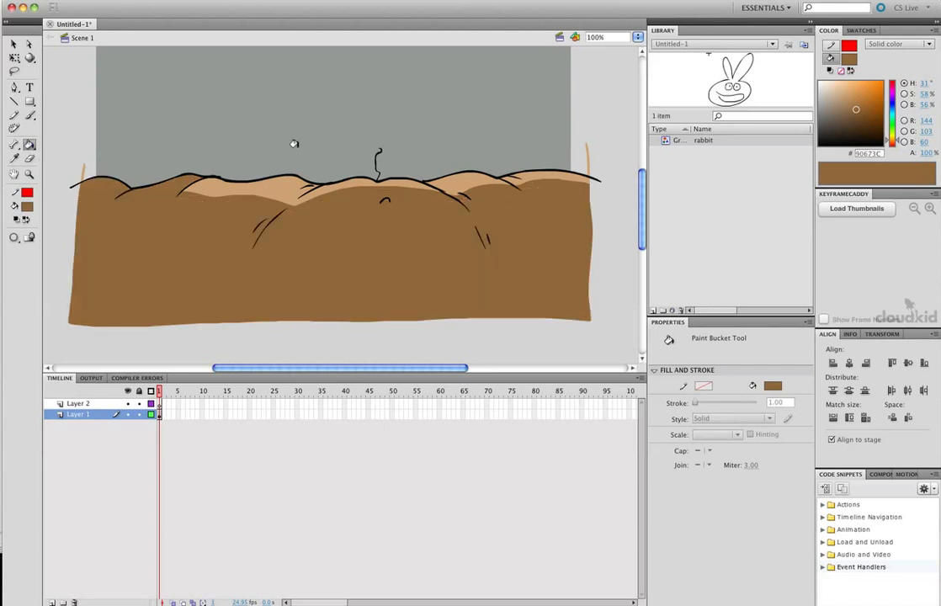
pyautogui.hotkey('ctrl', 'z')
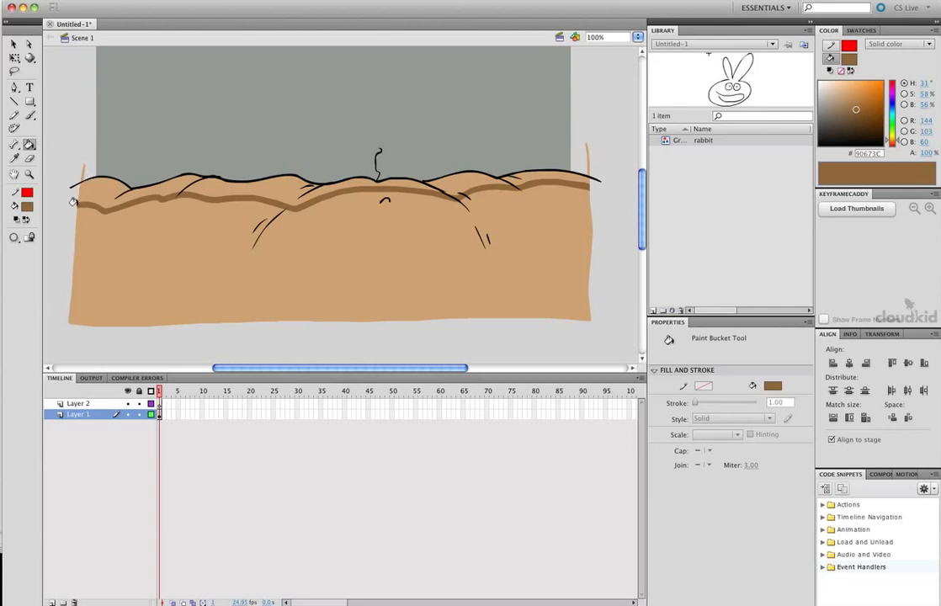
pyautogui.click(130, 181)
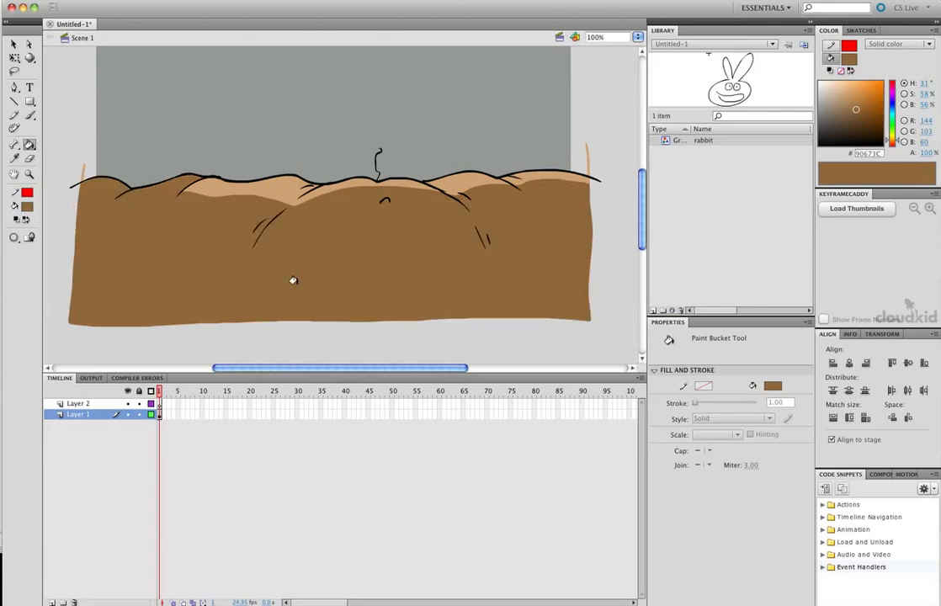
pyautogui.press('super+z')
# Inspect the left end of the brown shading line up close where it meets the ground's edge.
pyautogui.click(30, 175)
pyautogui.moveTo(69, 194); pyautogui.dragTo(95, 212)
pyautogui.moveTo(272, 202); pyautogui.dragTo(302, 227)
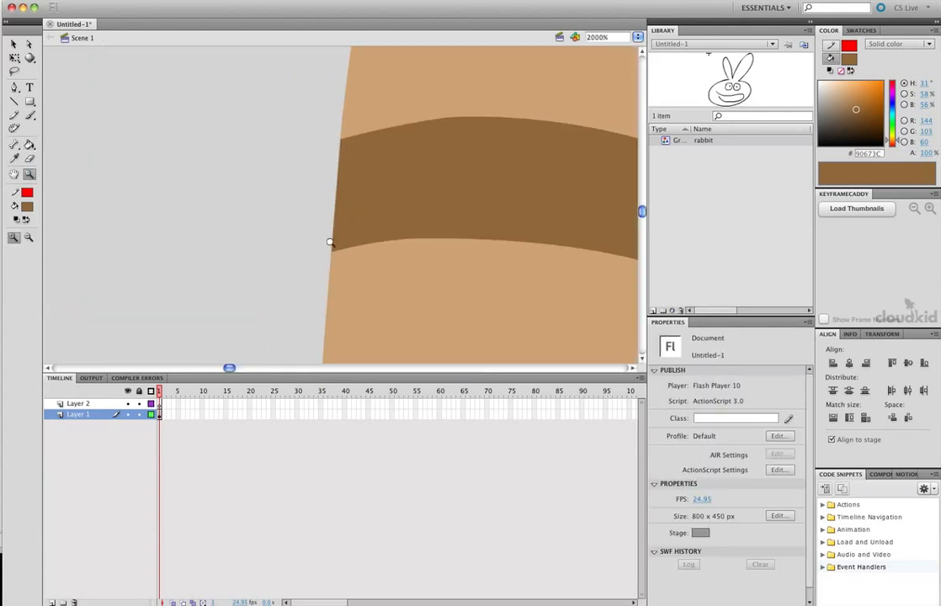
# Brush brown over the gap at the left end of the shading line and fill the ground strip above it with brown.
pyautogui.click(30, 115)
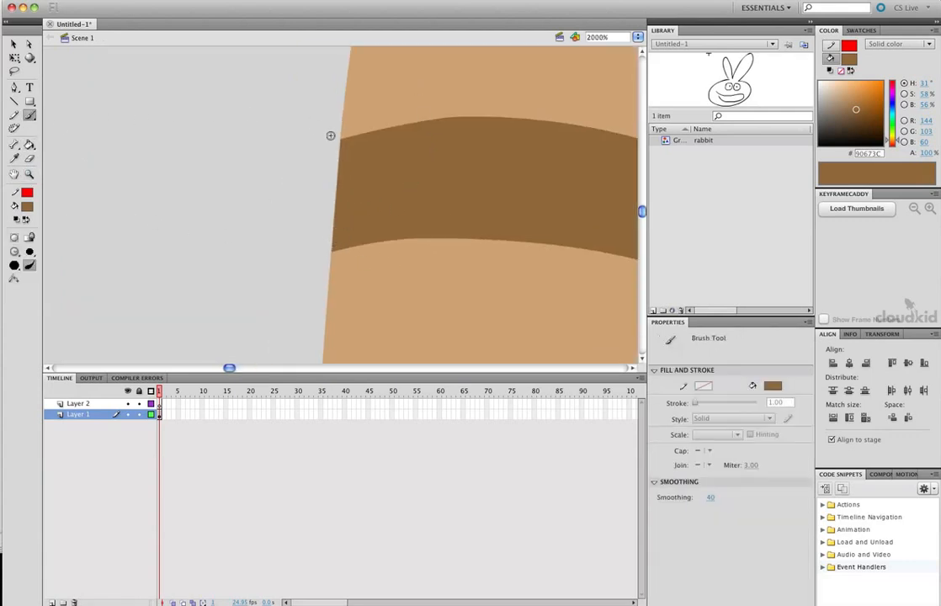
pyautogui.moveTo(358, 128); pyautogui.dragTo(365, 111)
pyautogui.moveTo(326, 166); pyautogui.dragTo(380, 107)
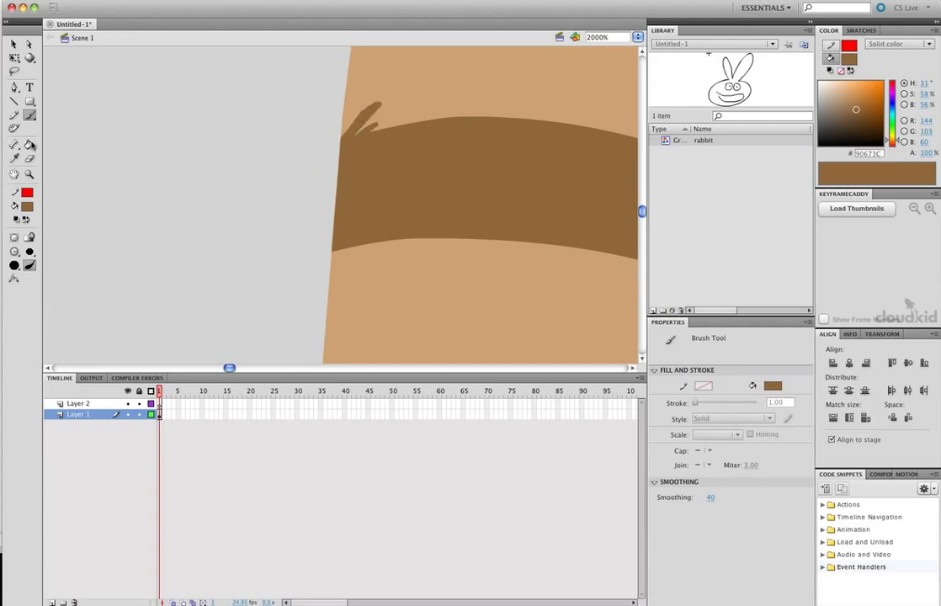
pyautogui.click(30, 145)
pyautogui.click(484, 74)
# Fill the remaining ground sections between the hill outline and the shading line with brown using the Paint Bucket tool.
pyautogui.click(30, 173)
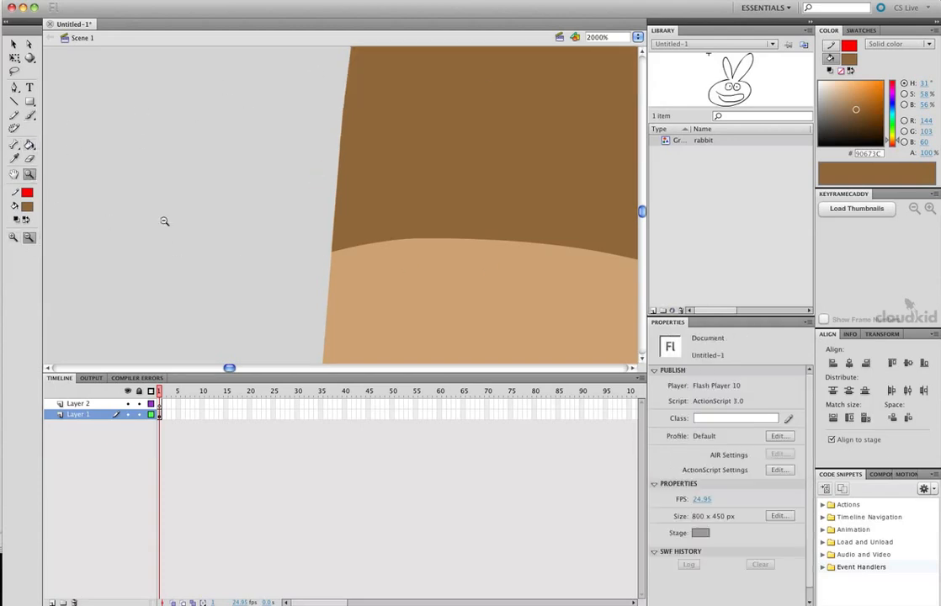
pyautogui.keyDown('alt'); pyautogui.click(436, 210); pyautogui.keyUp('alt')
pyautogui.click(512, 180)
pyautogui.click(510, 179)
pyautogui.click(502, 178)
pyautogui.click(516, 199)
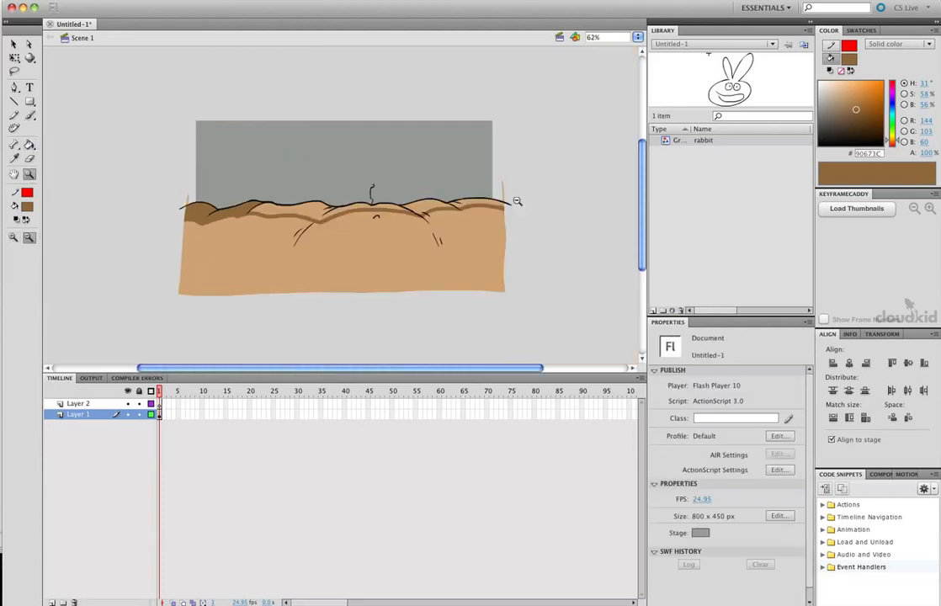
pyautogui.moveTo(150, 182); pyautogui.dragTo(529, 298)
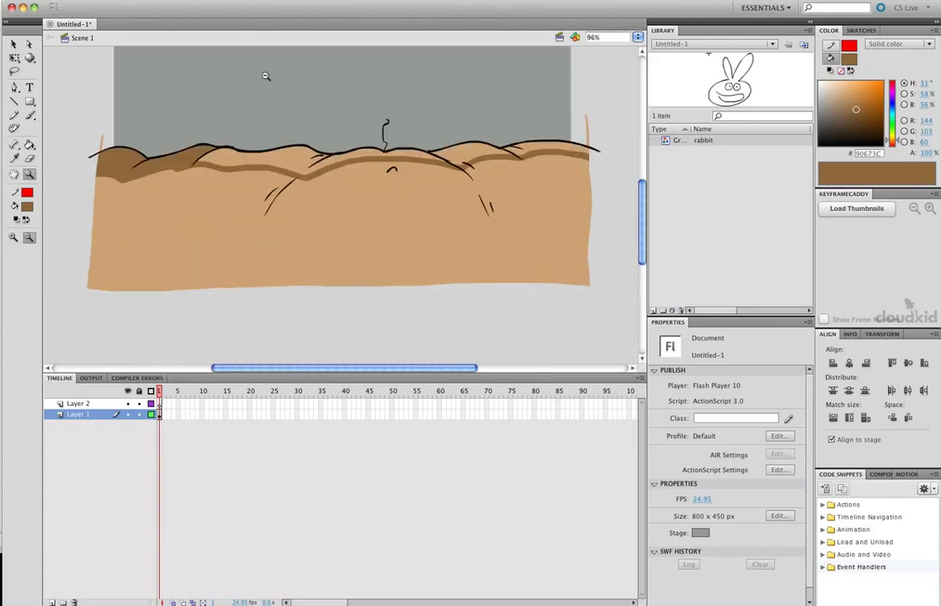
pyautogui.click(30, 145)
pyautogui.click(289, 152)
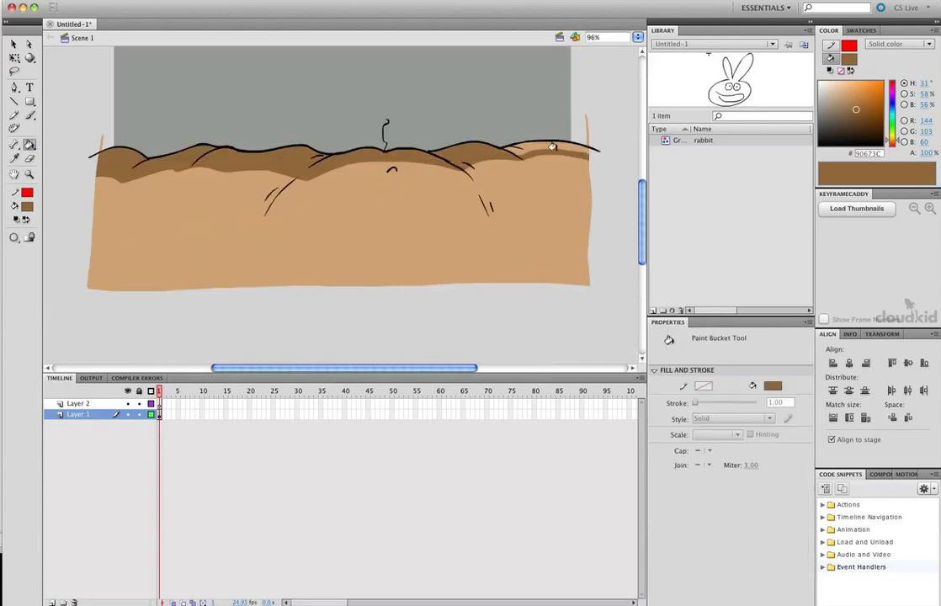
# Brush pink #DB9A9A dabs around the small curved mark on the ground and set the brush to its smallest size.
pyautogui.scroll(5, 648, 236)
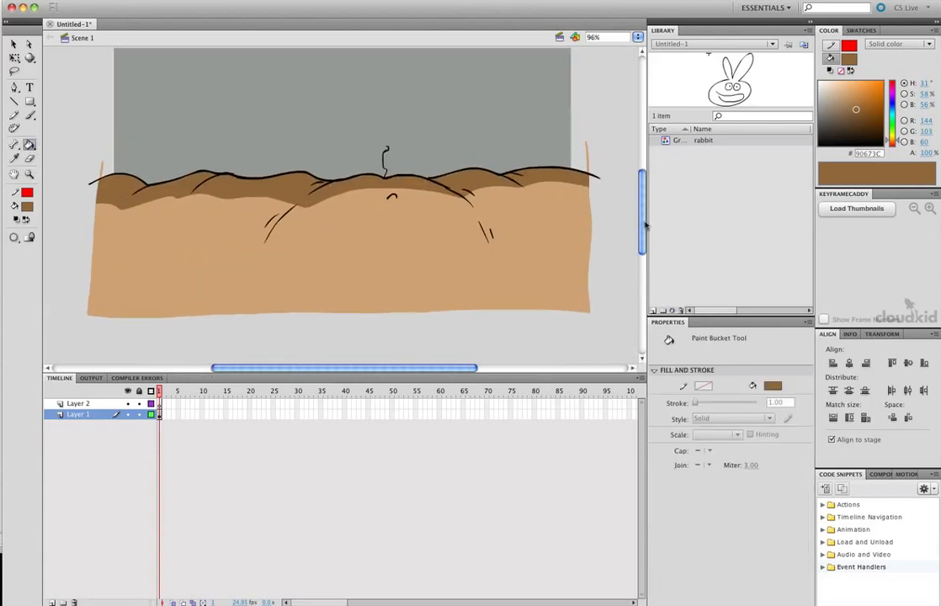
pyautogui.click(29, 115)
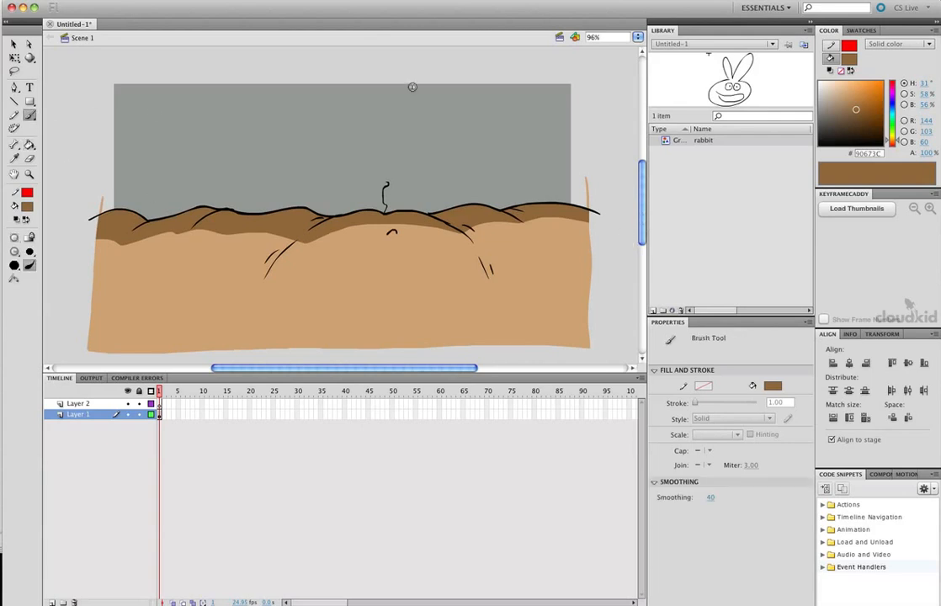
pyautogui.click(893, 84)
pyautogui.moveTo(895, 85); pyautogui.dragTo(895, 74)
pyautogui.moveTo(846, 100); pyautogui.dragTo(838, 90)
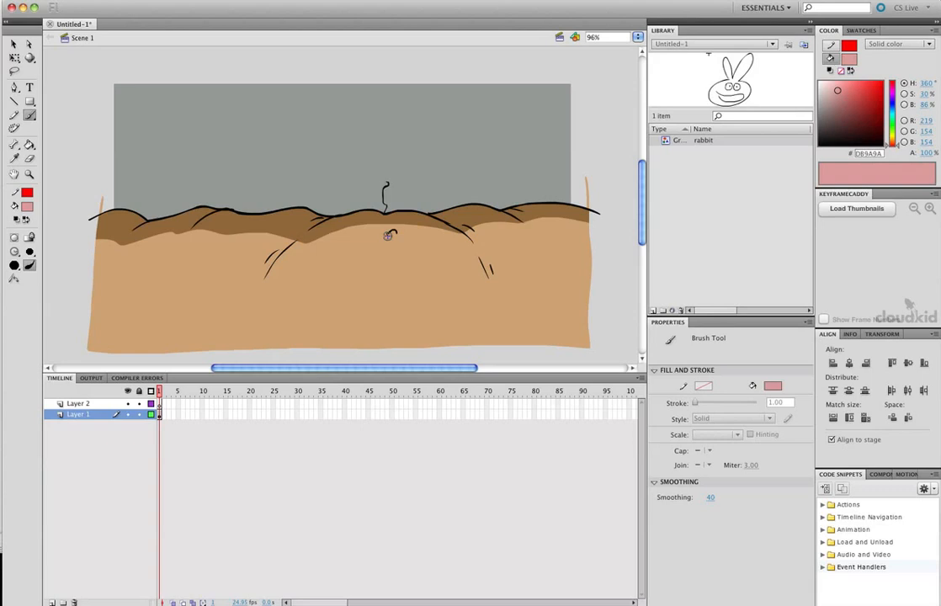
pyautogui.moveTo(393, 234); pyautogui.dragTo(408, 239)
pyautogui.click(30, 252)
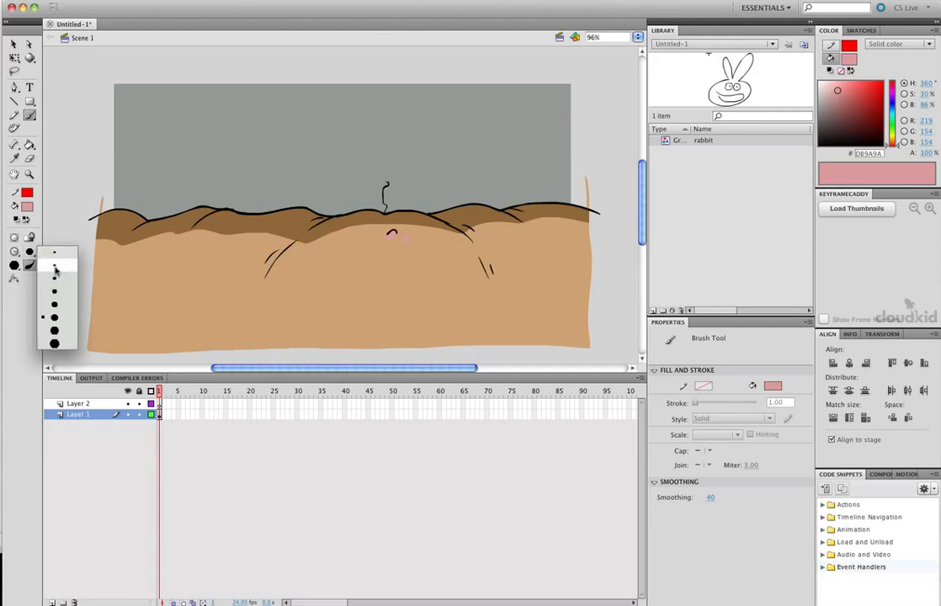
pyautogui.click(51, 247)
# Place the rabbit symbol from the library onto frame 1 of Layer 2 over the hills and open it for editing.
pyautogui.click(159, 403)
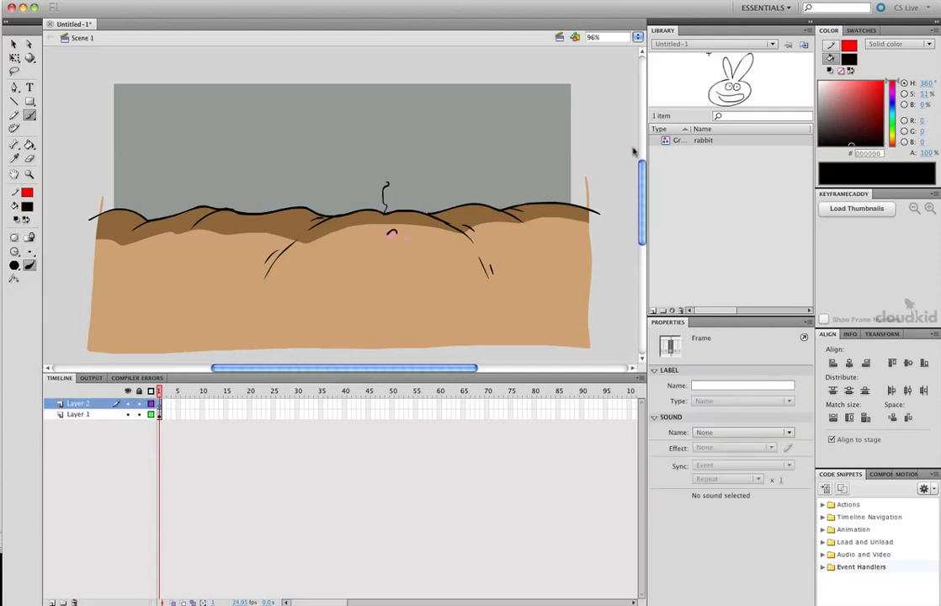
pyautogui.moveTo(731, 82); pyautogui.dragTo(345, 145)
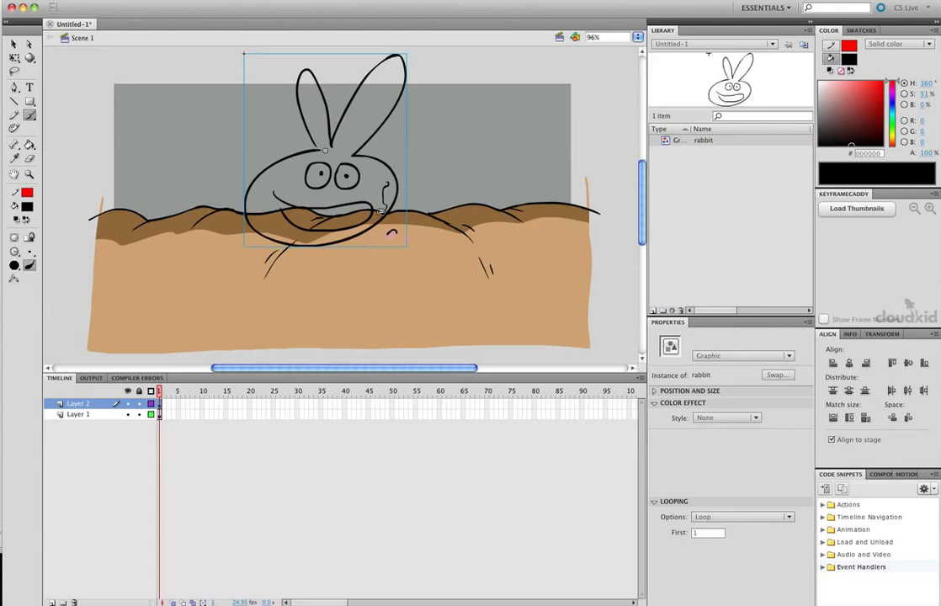
pyautogui.click(13, 43)
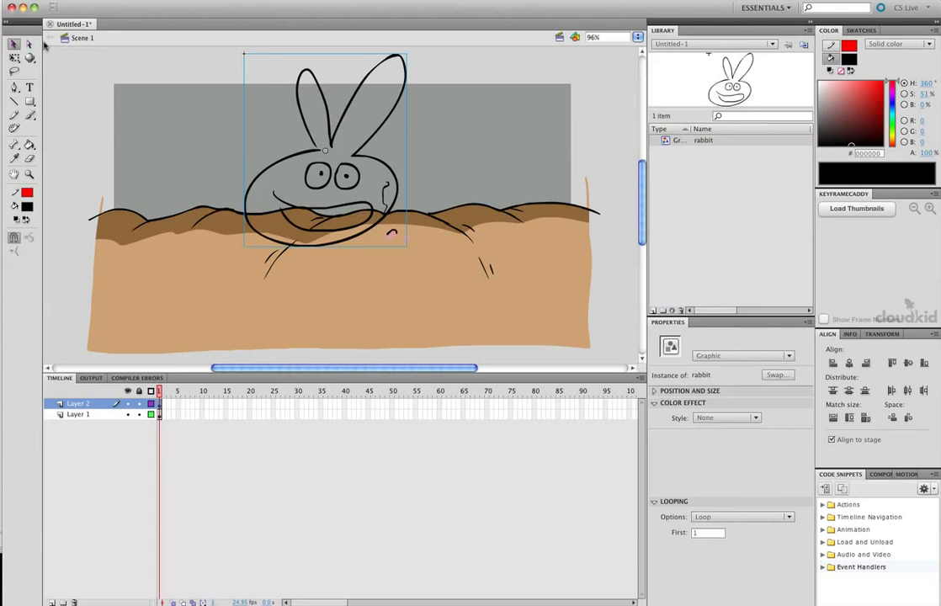
pyautogui.doubleClick(358, 171)
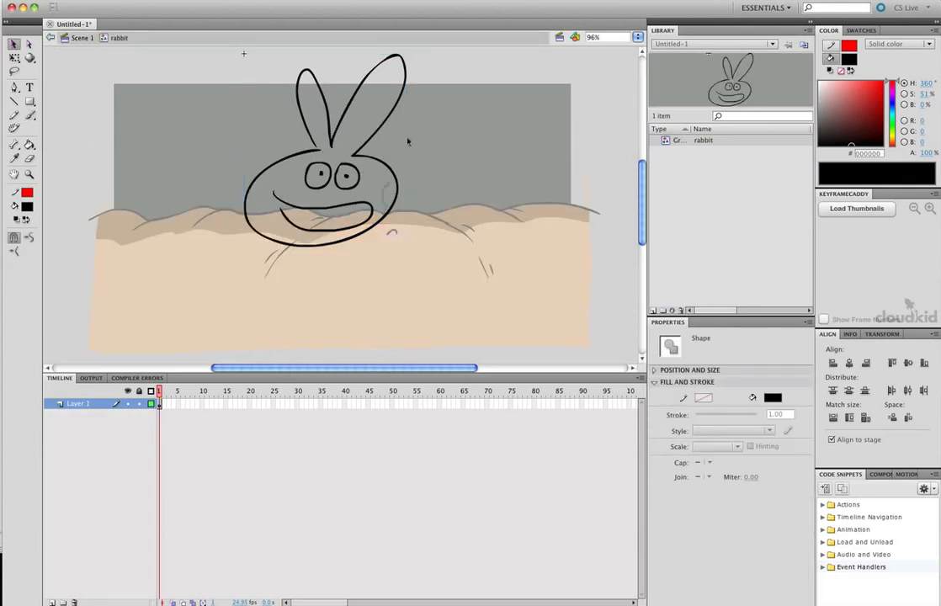
# Using white #FFFFFF, bridge the gap below the rabbit's left ear with the brush in Paint Fills mode and fill the head and ears.
pyautogui.click(29, 144)
pyautogui.click(27, 206)
pyautogui.click(37, 237)
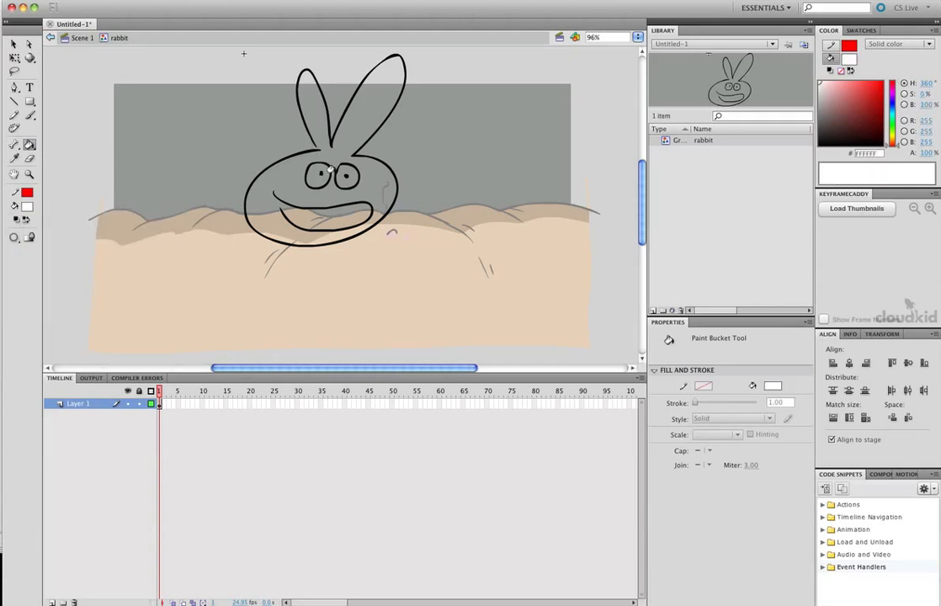
pyautogui.click(29, 115)
pyautogui.click(29, 265)
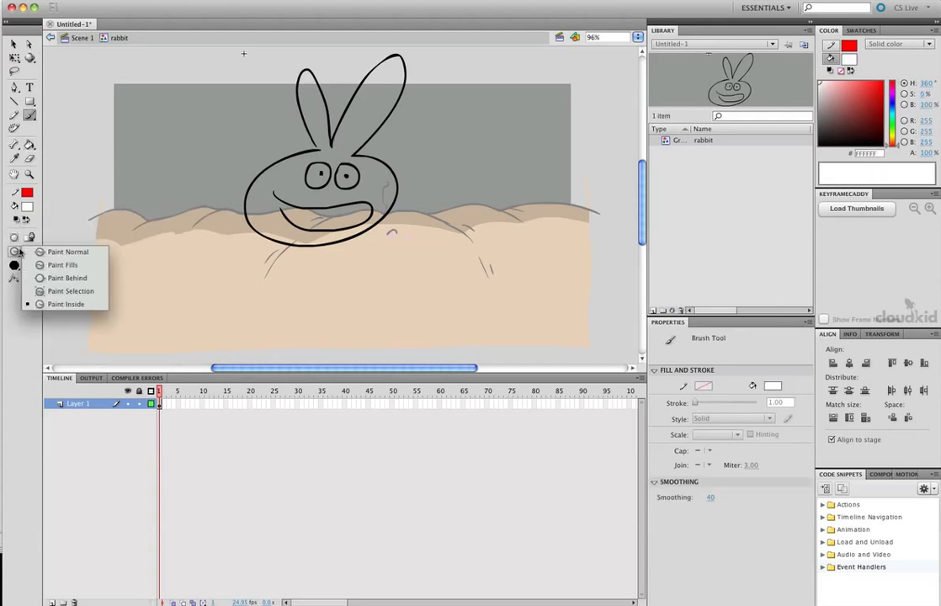
pyautogui.click(62, 264)
pyautogui.moveTo(314, 134); pyautogui.dragTo(317, 161)
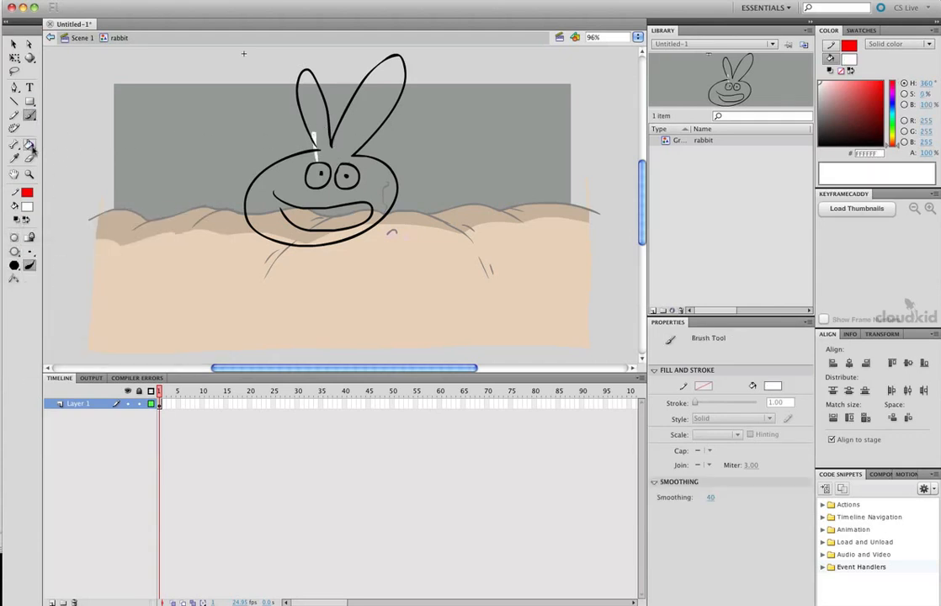
pyautogui.click(30, 145)
pyautogui.click(341, 158)
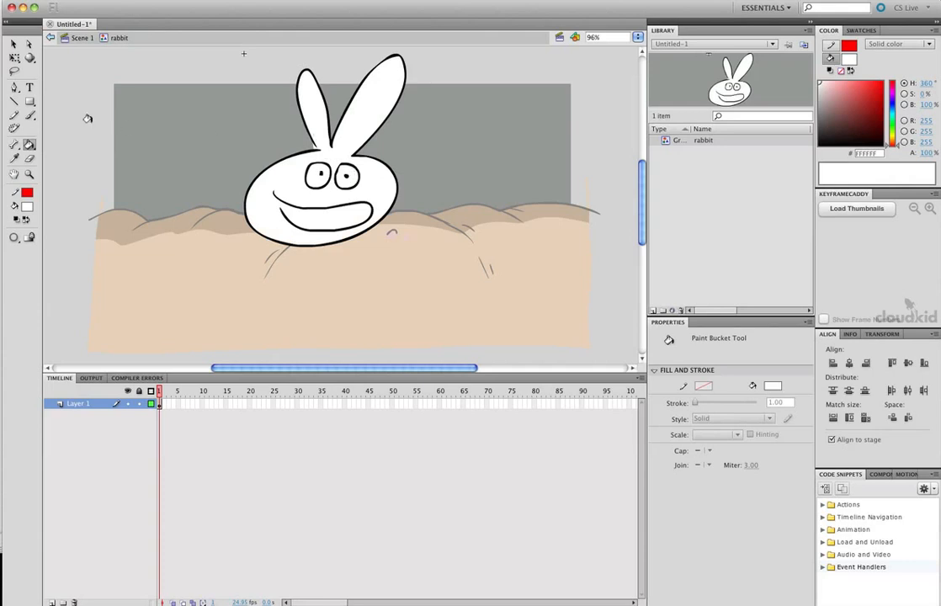
# Return to Scene 1 and move the rabbit slightly down and to the right over the ground.
pyautogui.click(16, 44)
pyautogui.doubleClick(101, 116)
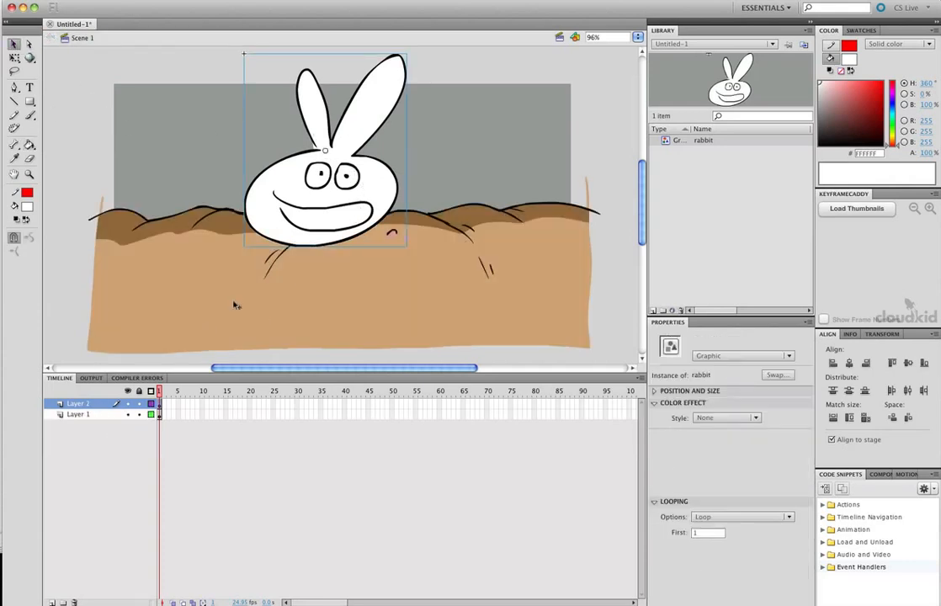
pyautogui.moveTo(336, 196); pyautogui.dragTo(359, 239)
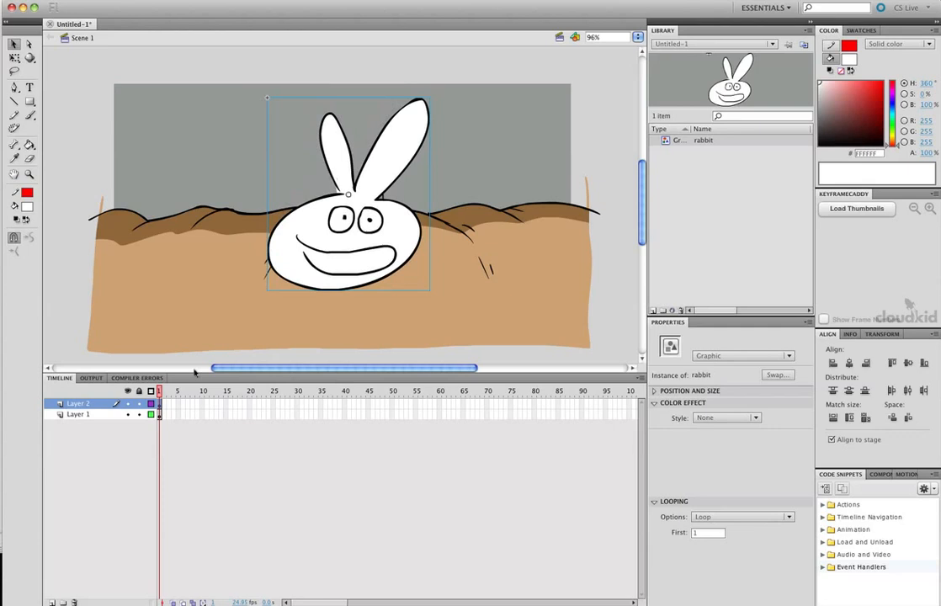
# Convert all the hill artwork on Layer 1 to a graphic symbol named "Ass".
pyautogui.click(88, 415)
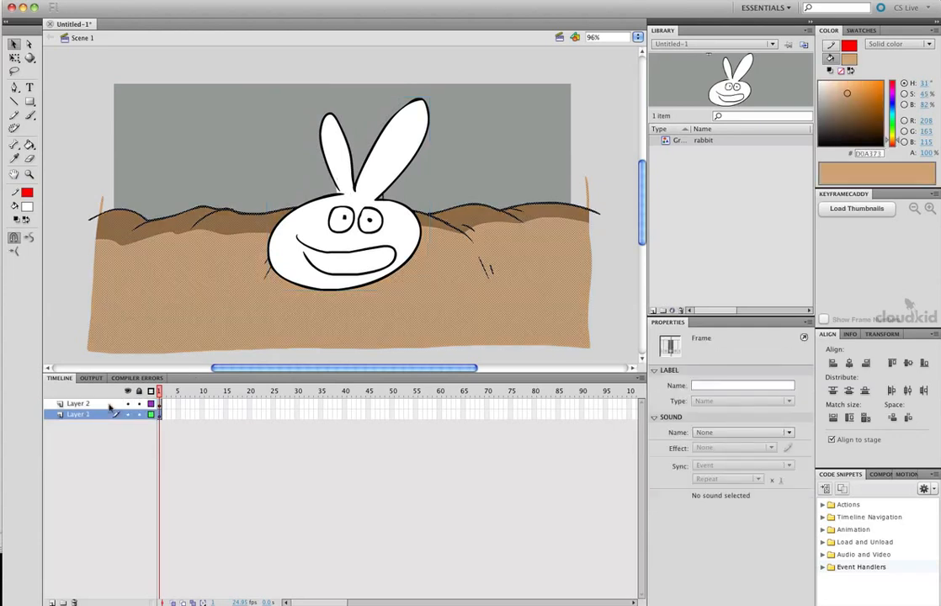
pyautogui.press('F8')
pyautogui.write('Ass')
pyautogui.press('Return')
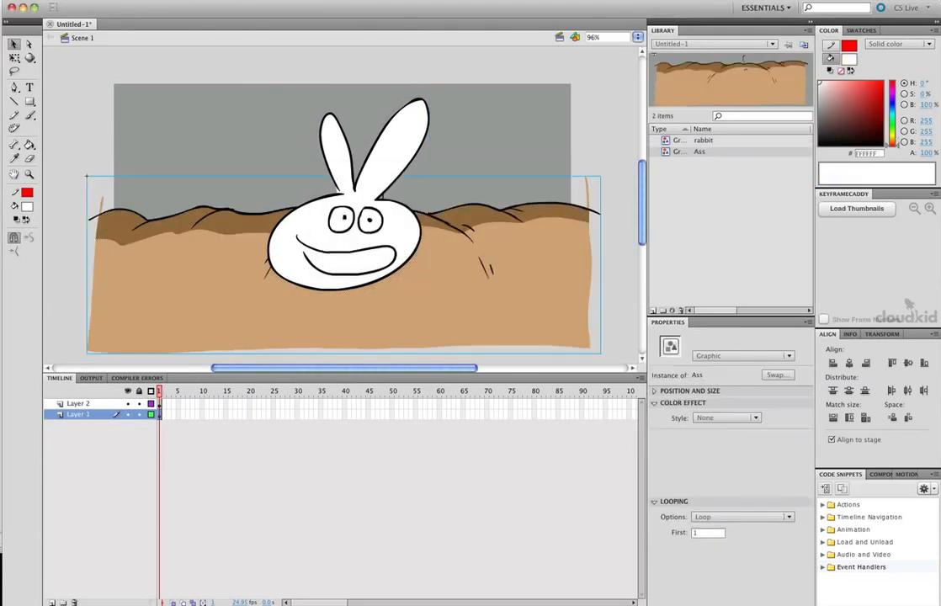
# Reorder Layer 2 below Layer 1 and move the rabbit up and right so it peeks out behind the right hill.
pyautogui.click(123, 408)
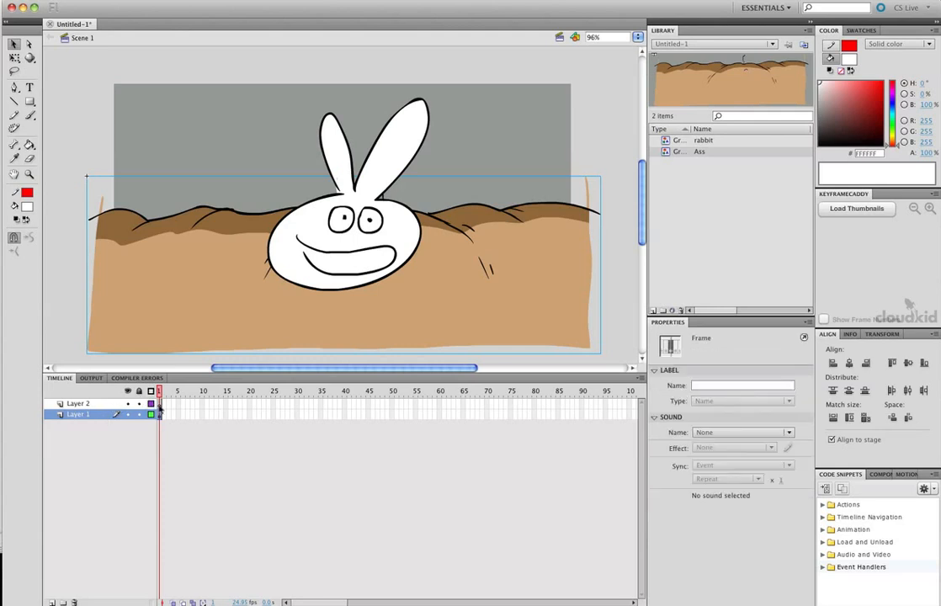
pyautogui.moveTo(80, 403); pyautogui.dragTo(89, 421)
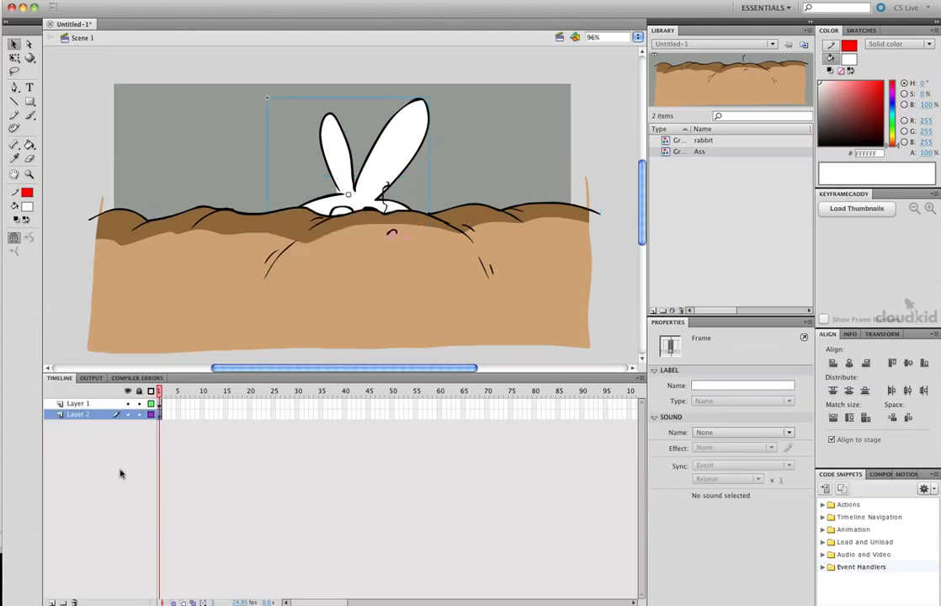
pyautogui.moveTo(371, 176); pyautogui.dragTo(523, 131)
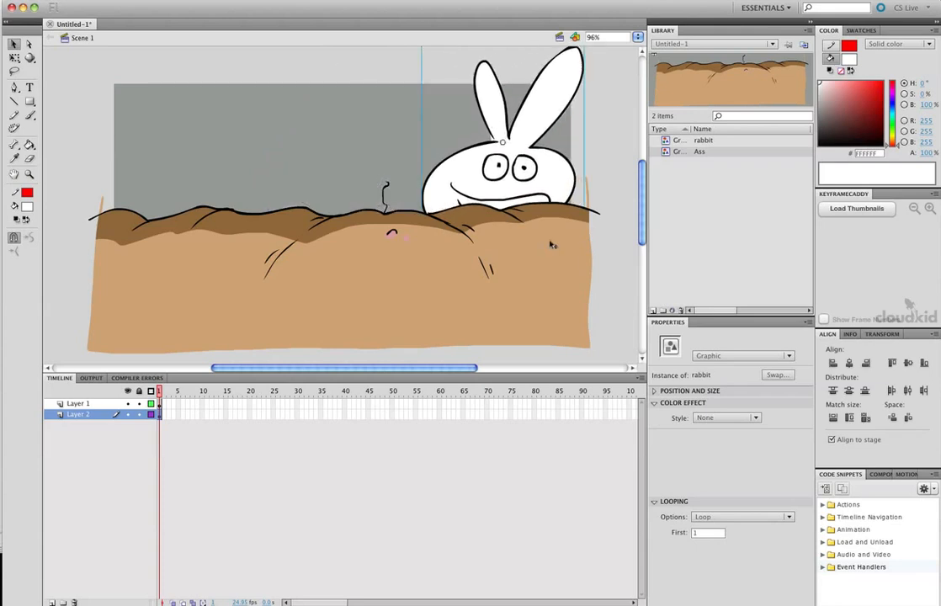
# Convert the rabbit to a graphic symbol named "rabbit Bounce" and, inside it, move the rabbit down and left below the hill line.
pyautogui.press('F8')
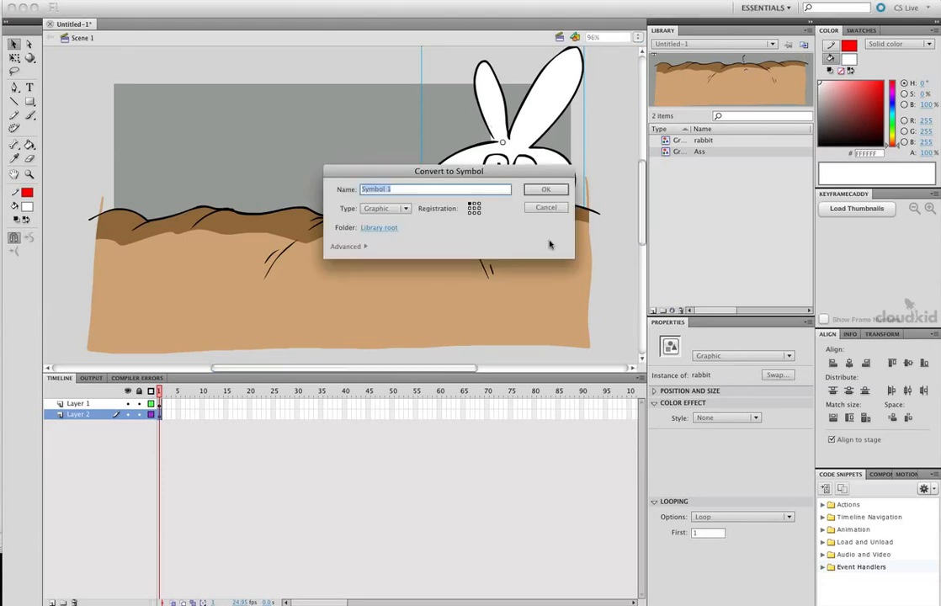
pyautogui.write('rabbit Bounce')
pyautogui.press('Return')
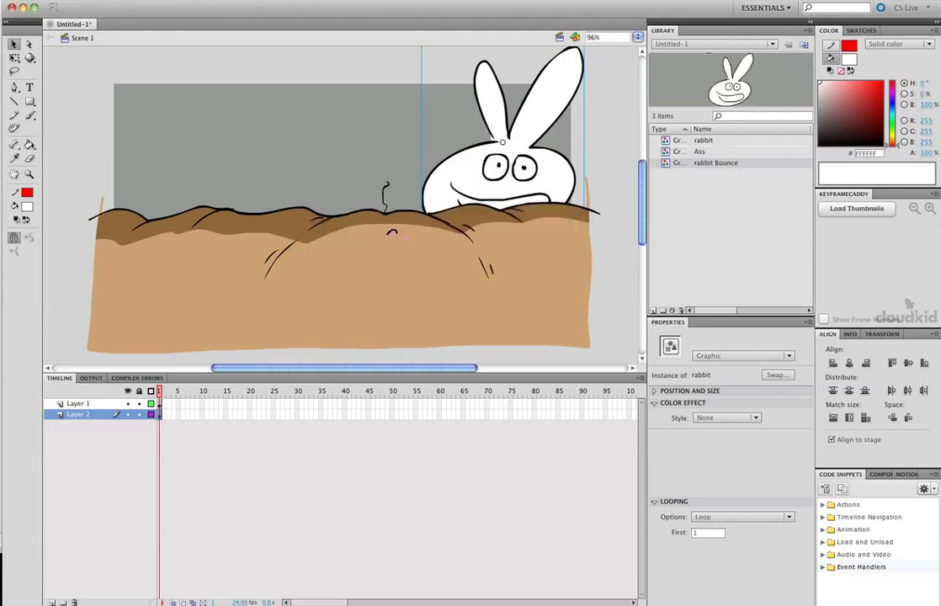
pyautogui.doubleClick(500, 167)
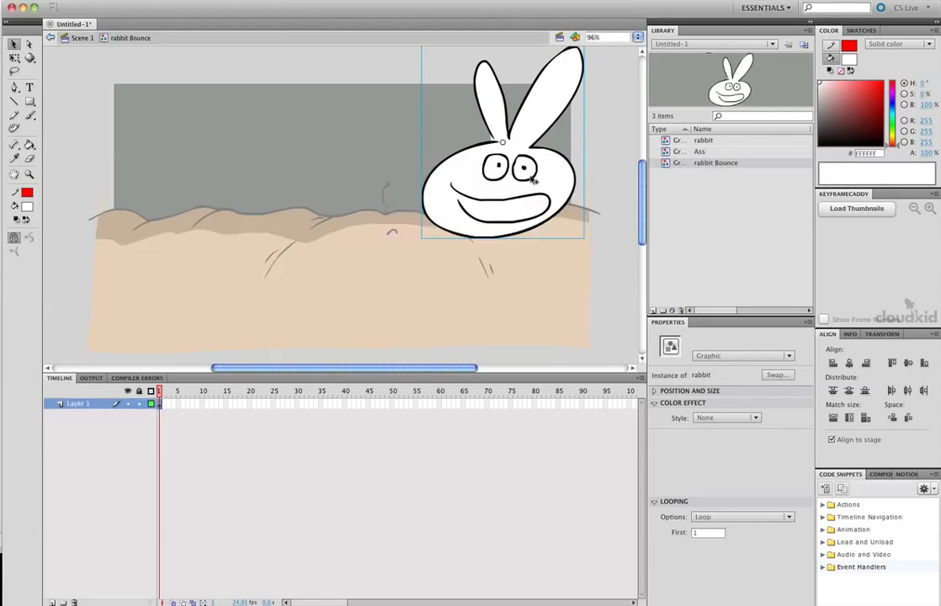
pyautogui.moveTo(455, 166); pyautogui.dragTo(391, 268)
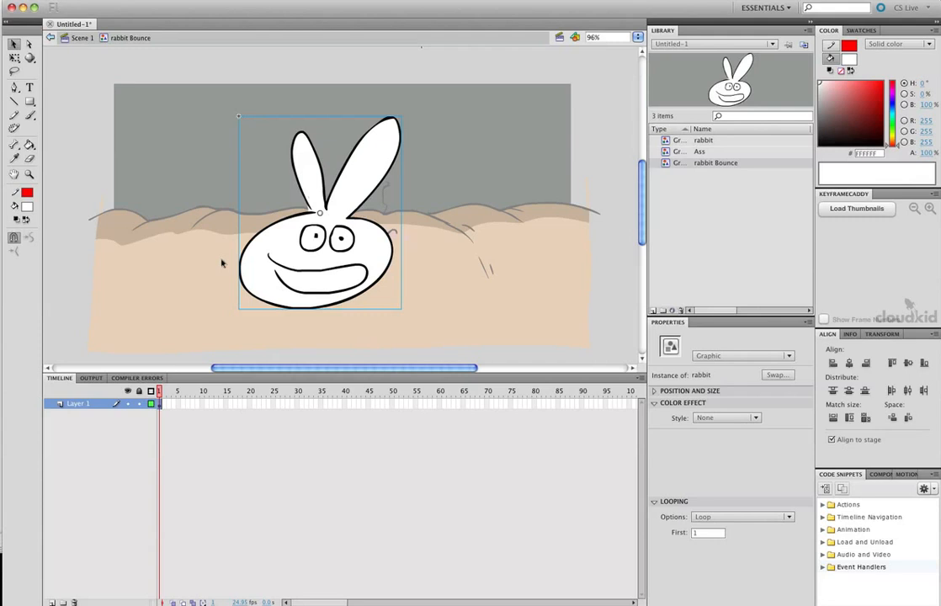
# Extend the rabbit layer's frame span to about frame 21 and insert a keyframe at frame 10.
pyautogui.press('Return')
pyautogui.click(164, 404)
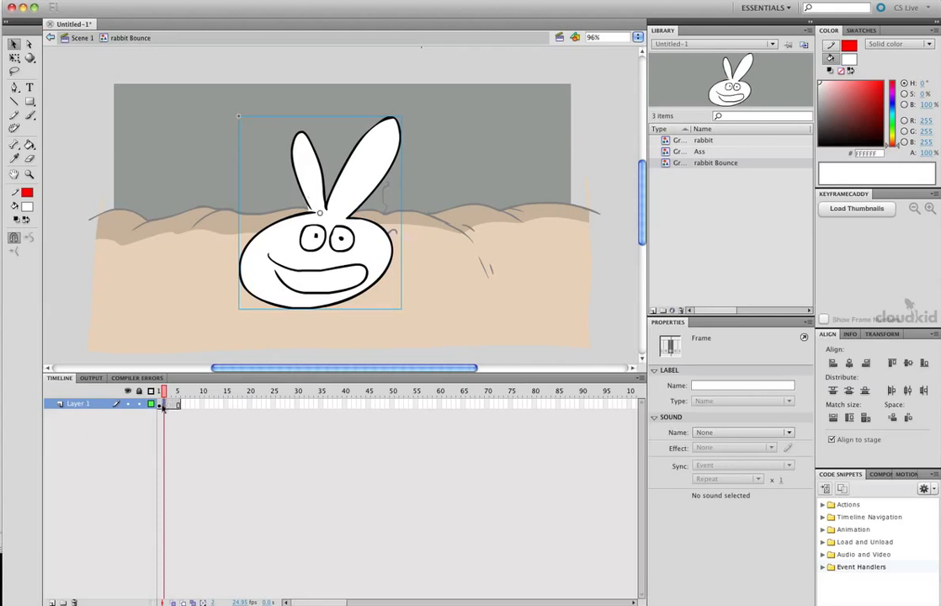
pyautogui.moveTo(164, 405); pyautogui.dragTo(271, 408)
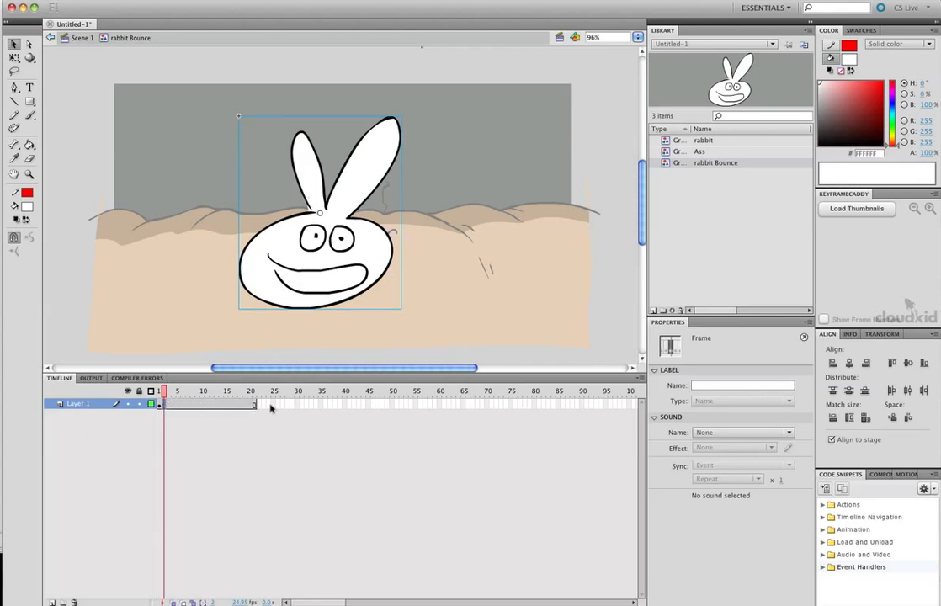
pyautogui.click(203, 398)
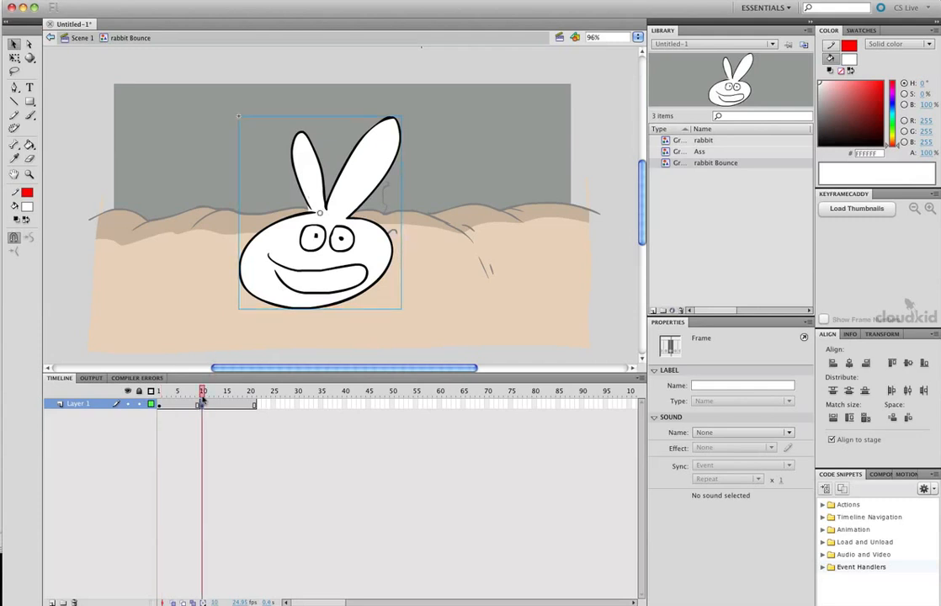
# Try inserting a blank keyframe at frame 16 and undo it.
pyautogui.click(255, 405)
pyautogui.click(230, 407)
pyautogui.press('F7')
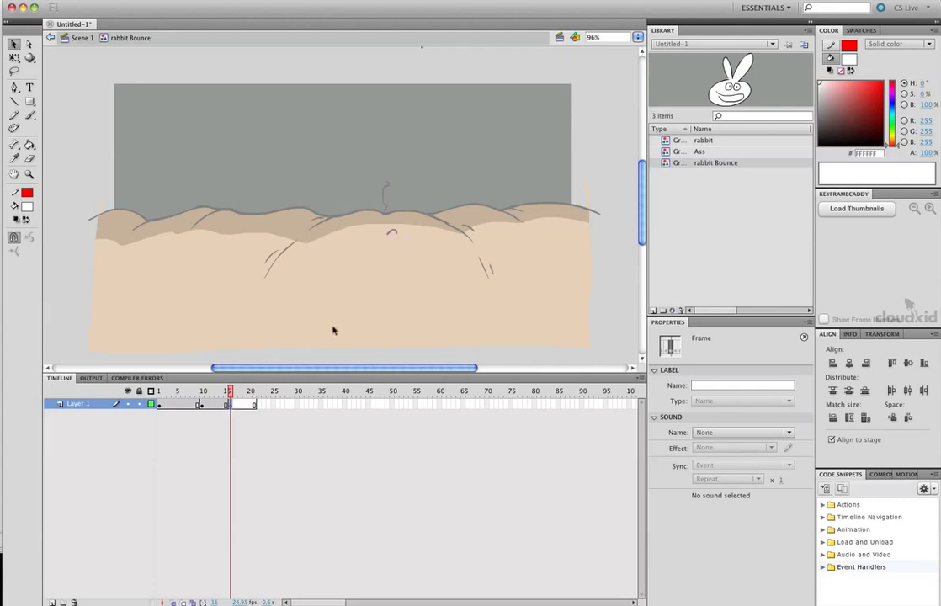
pyautogui.hotkey('ctrl', 'shift', 'v')
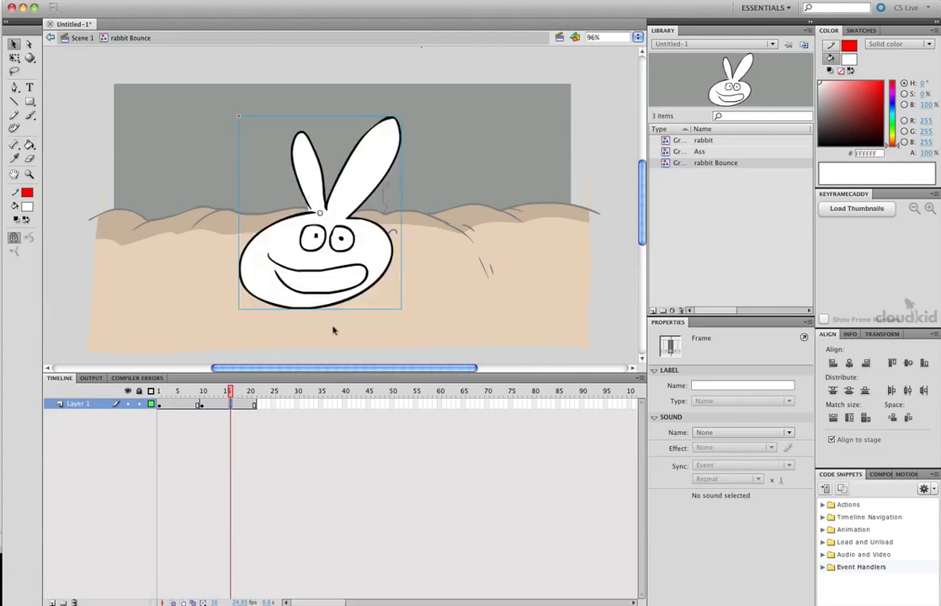
# Remove the rabbit layer's last frames beyond frame 19 and insert a keyframe at frame 20.
pyautogui.rightClick(252, 404)
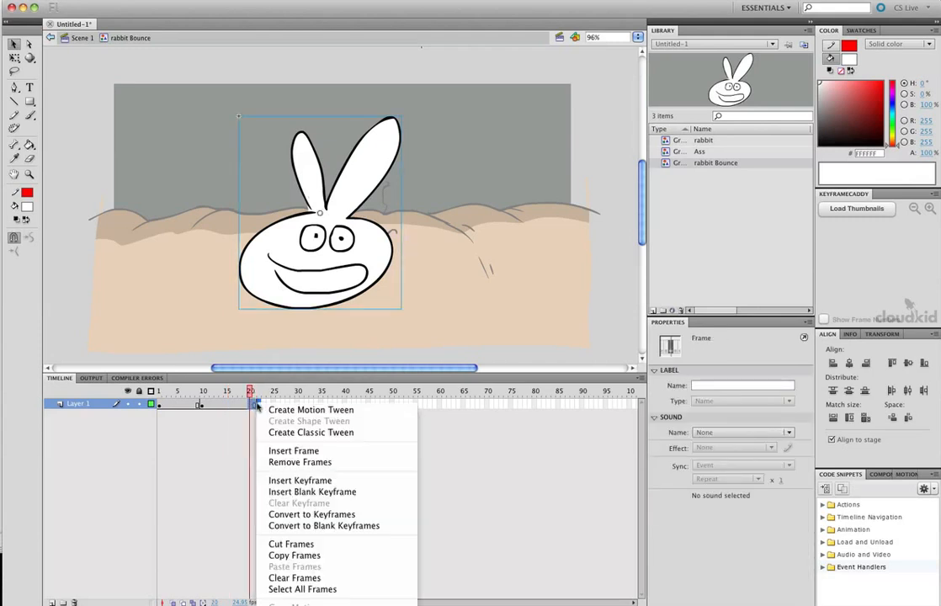
pyautogui.click(297, 463)
pyautogui.click(252, 405)
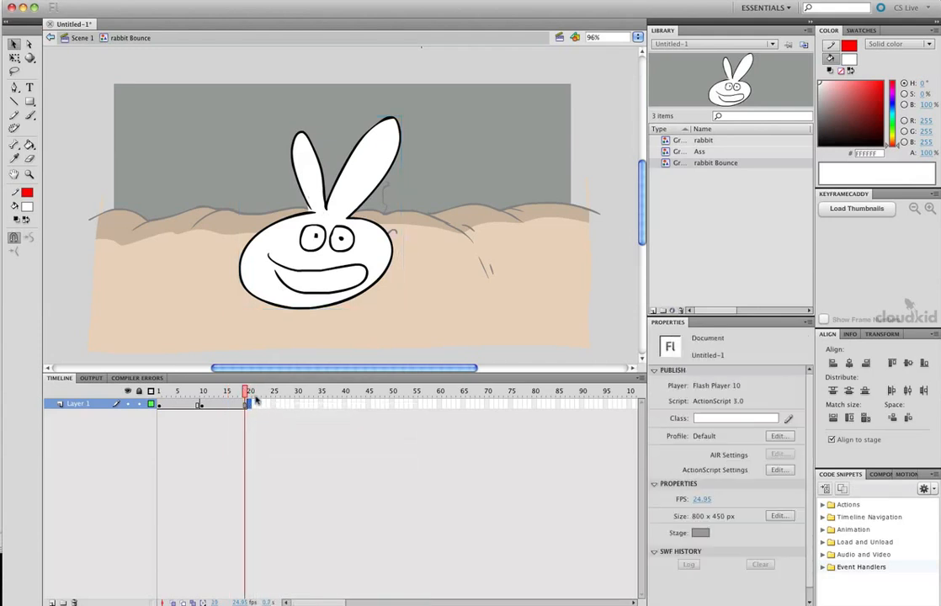
pyautogui.press('F6')
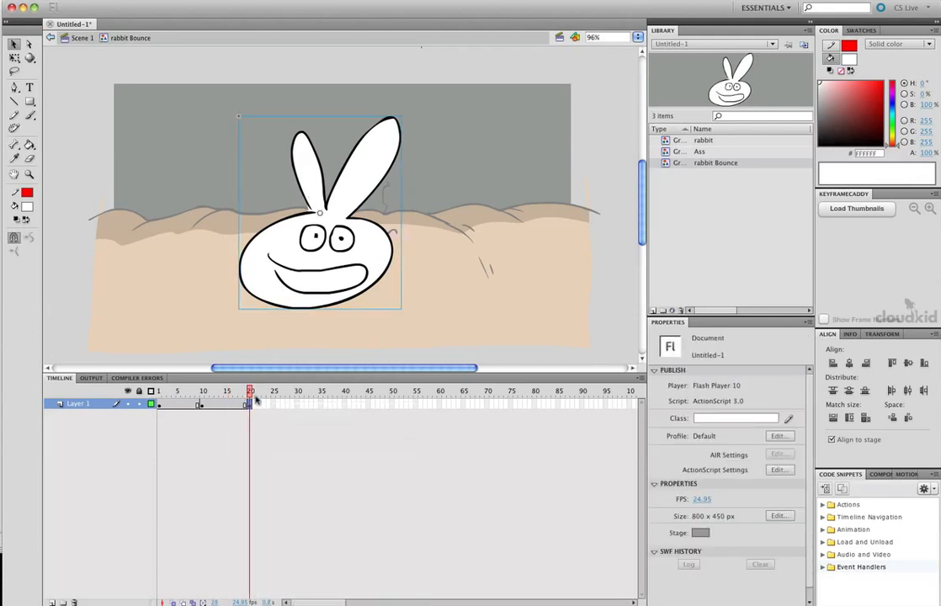
# On the frame 10 keyframe, move the rabbit straight up above the hill line and scrub to frame 20 to compare.
pyautogui.moveTo(226, 393); pyautogui.dragTo(198, 394)
pyautogui.click(204, 405)
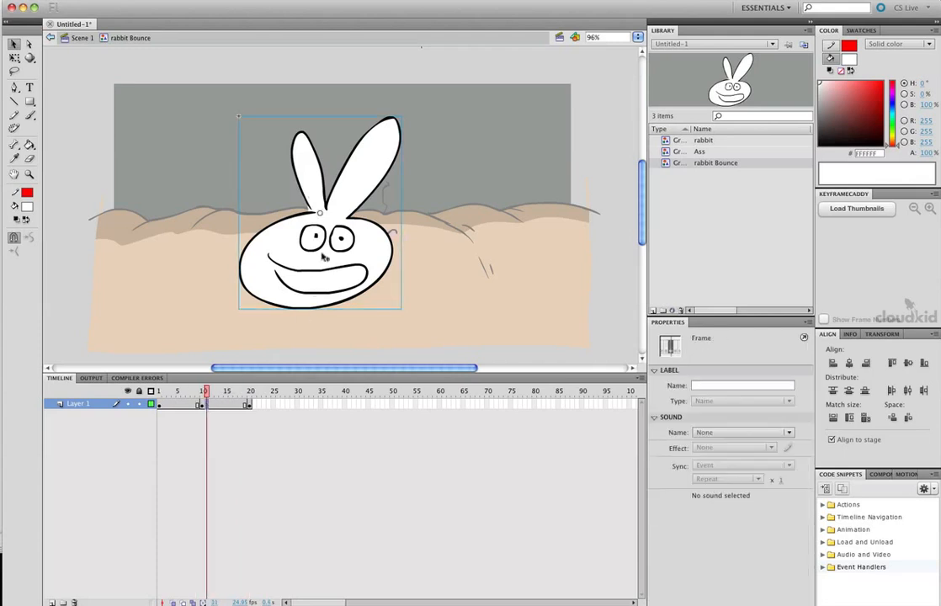
pyautogui.moveTo(337, 280); pyautogui.dragTo(337, 196)
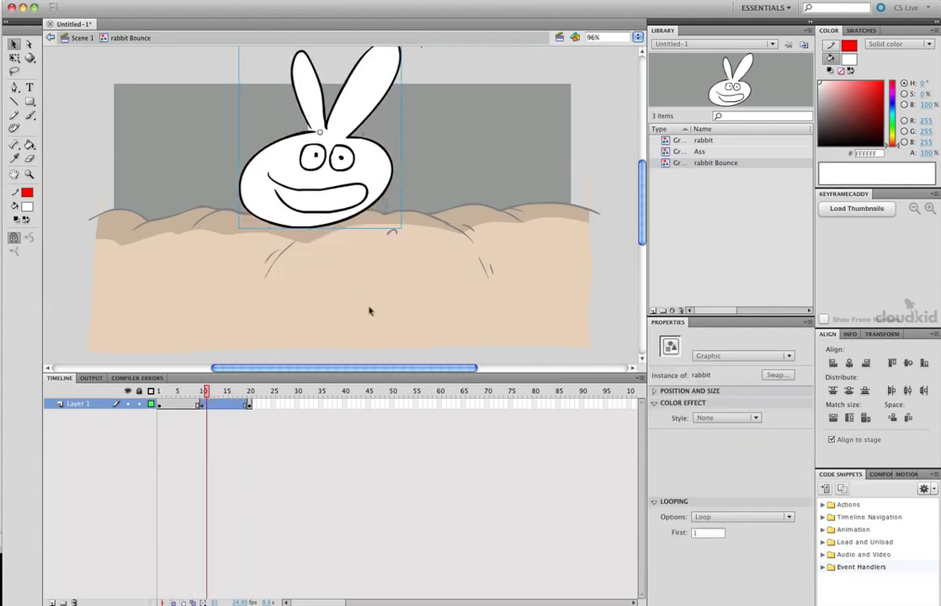
pyautogui.moveTo(207, 392); pyautogui.dragTo(250, 407)
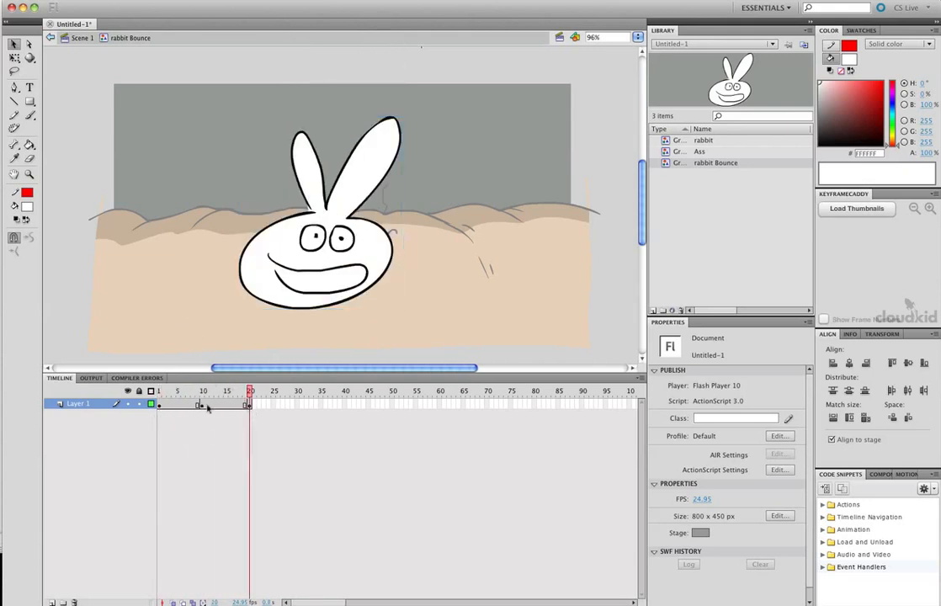
# Apply a classic tween to both spans between the rabbit's keyframes and play back the bounce.
pyautogui.moveTo(158, 405); pyautogui.dragTo(227, 405)
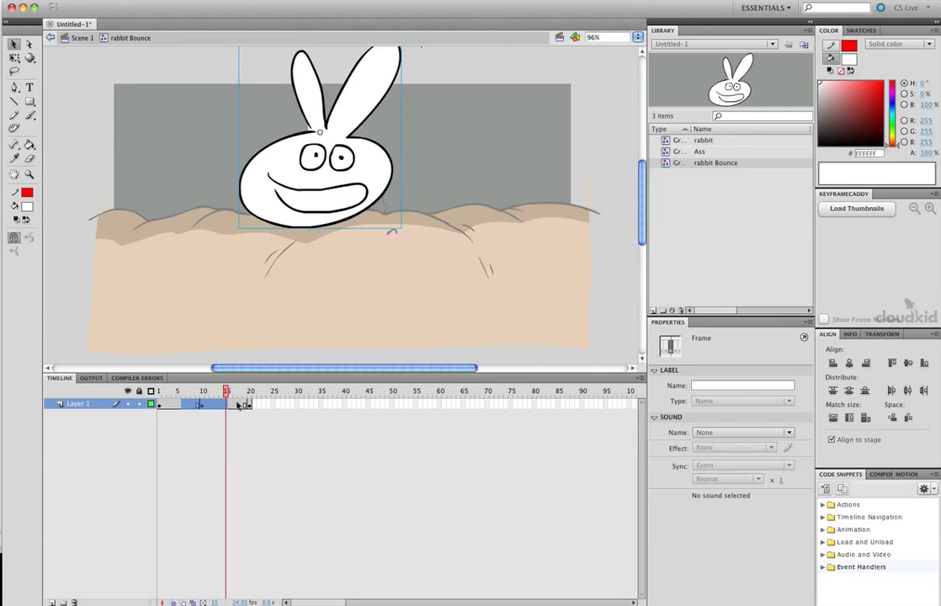
pyautogui.rightClick(223, 403)
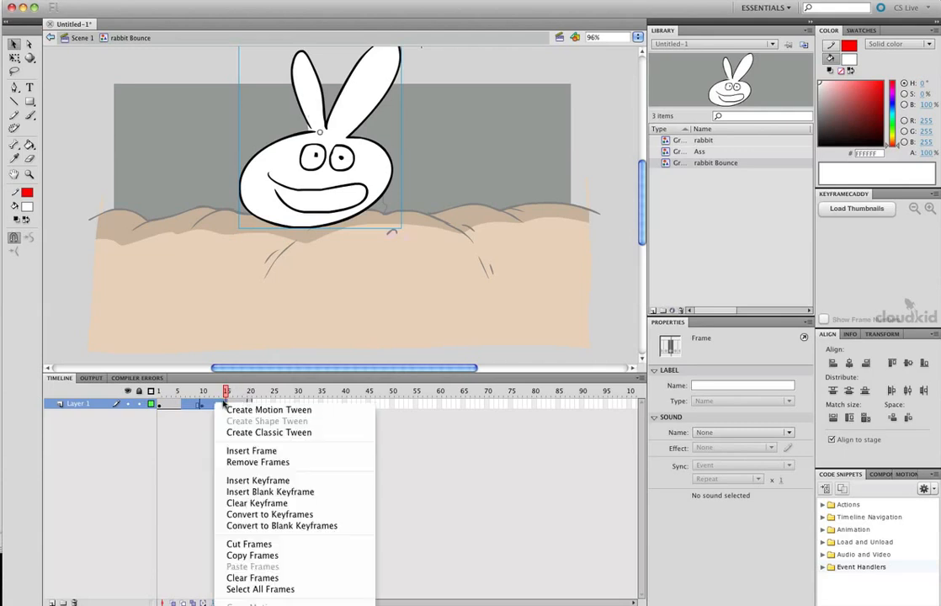
pyautogui.click(290, 432)
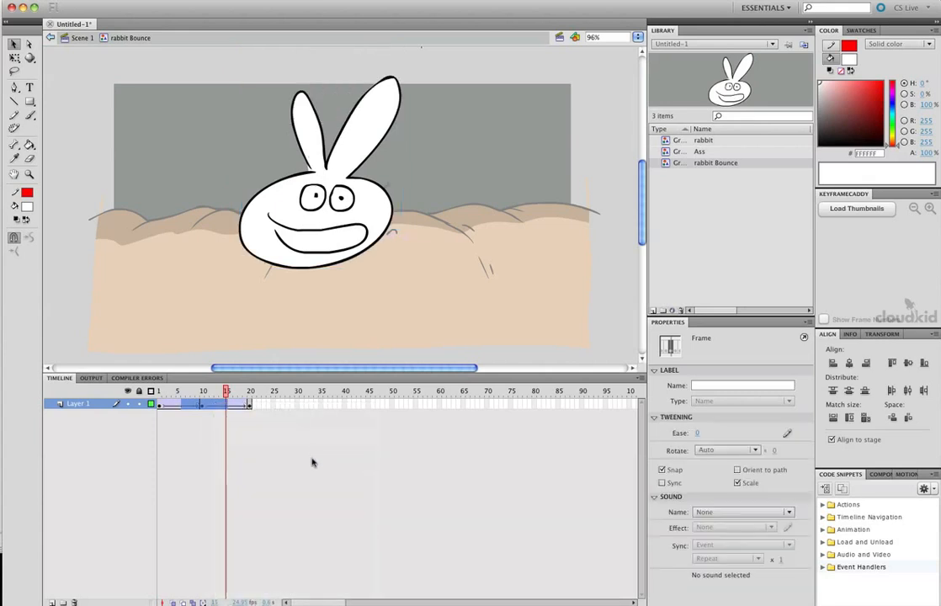
pyautogui.moveTo(225, 393); pyautogui.dragTo(293, 399)
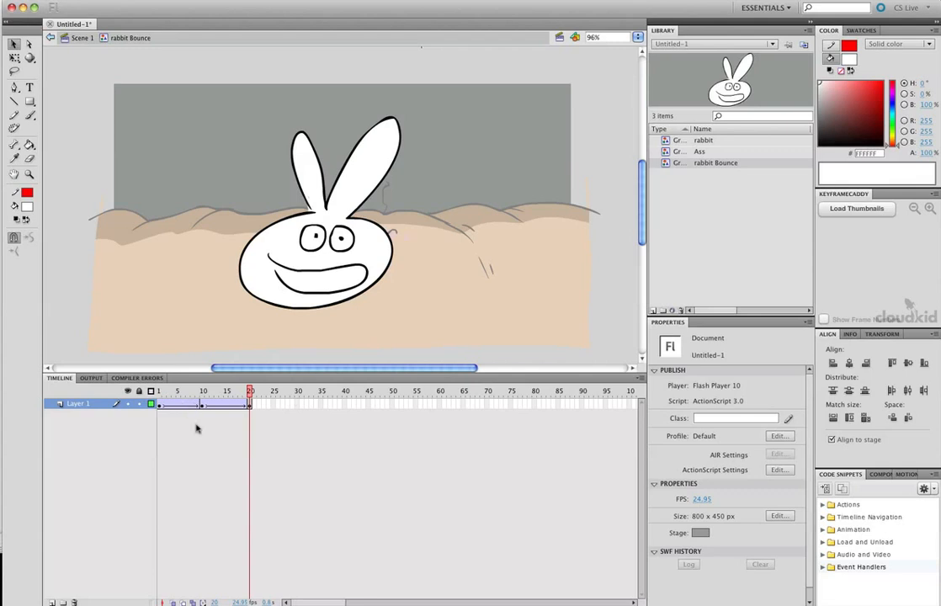
pyautogui.moveTo(164, 392); pyautogui.dragTo(137, 410)
pyautogui.press('Return')
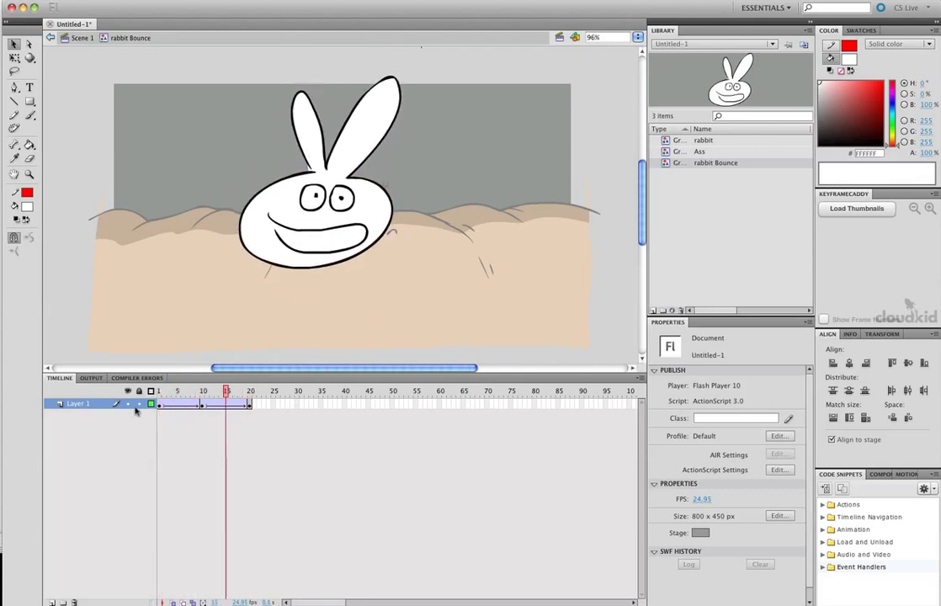
# Set the ease to 100 out on the rising tween and -100 in on the falling tween, and play it back.
pyautogui.click(179, 404)
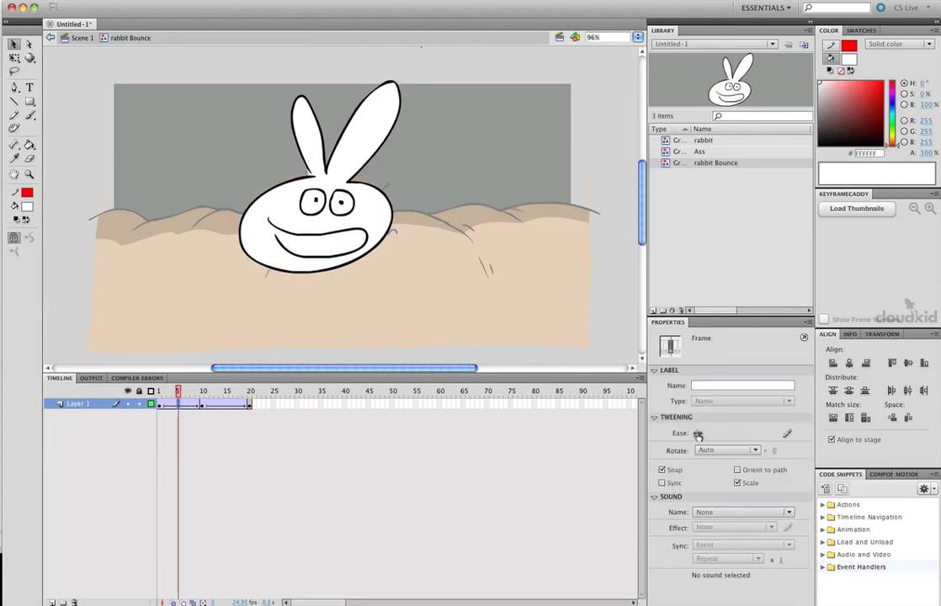
pyautogui.moveTo(701, 434); pyautogui.dragTo(770, 432)
pyautogui.click(227, 405)
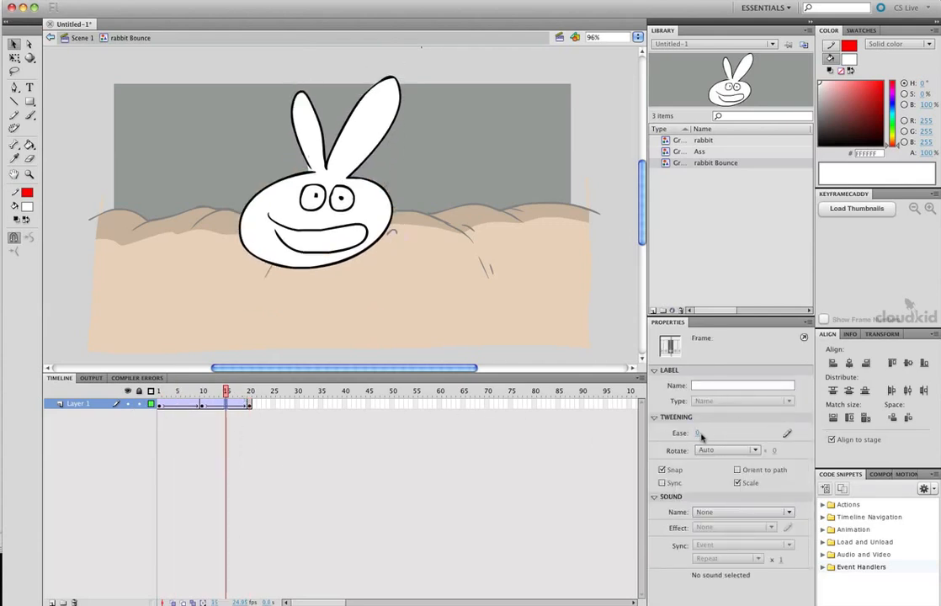
pyautogui.moveTo(703, 431); pyautogui.dragTo(625, 443)
pyautogui.click(117, 478)
pyautogui.press('Return')
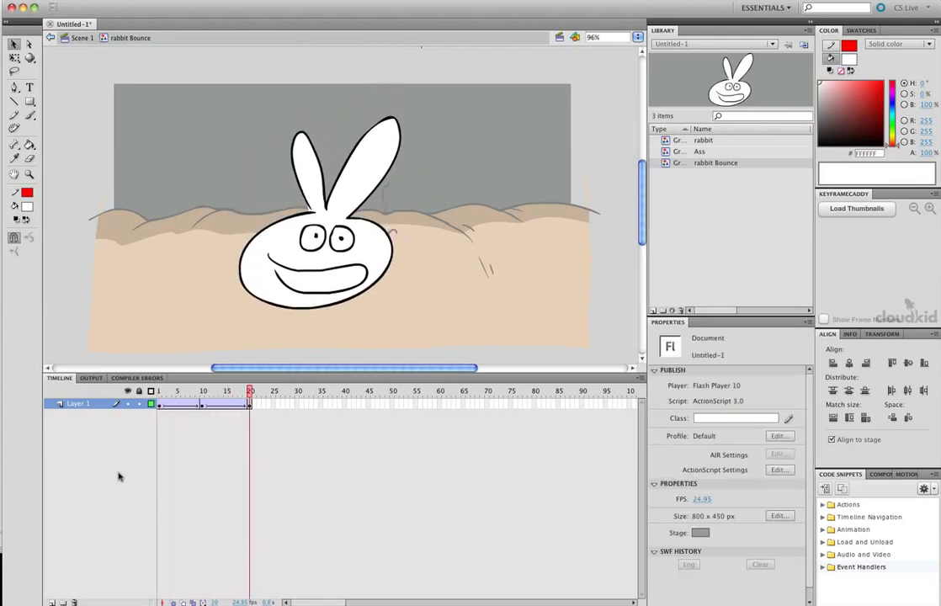
# Return to Scene 1, extend Layer 1 and Layer 2 to frame 83, and play the looping bounce from the main timeline.
pyautogui.click(82, 38)
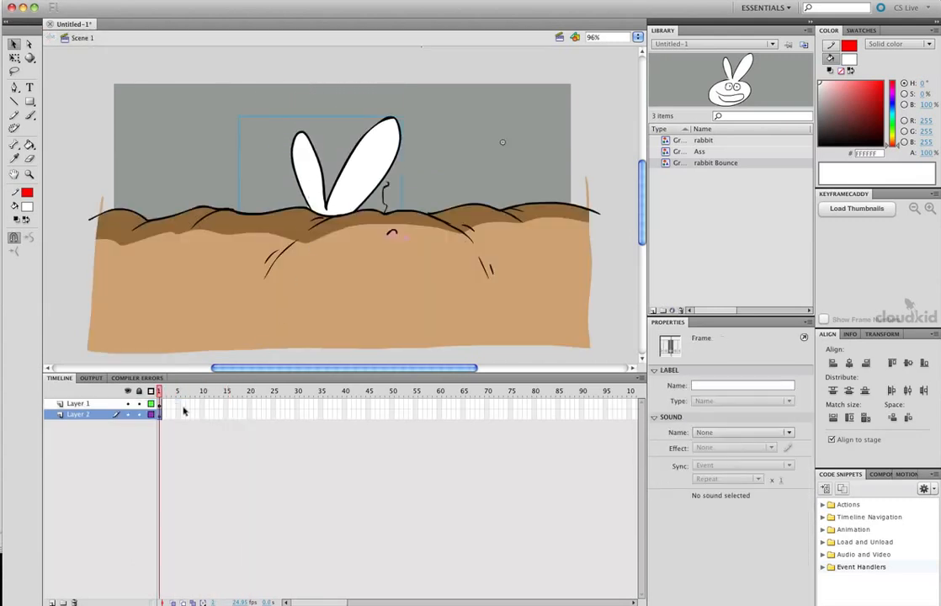
pyautogui.moveTo(205, 414); pyautogui.dragTo(545, 386)
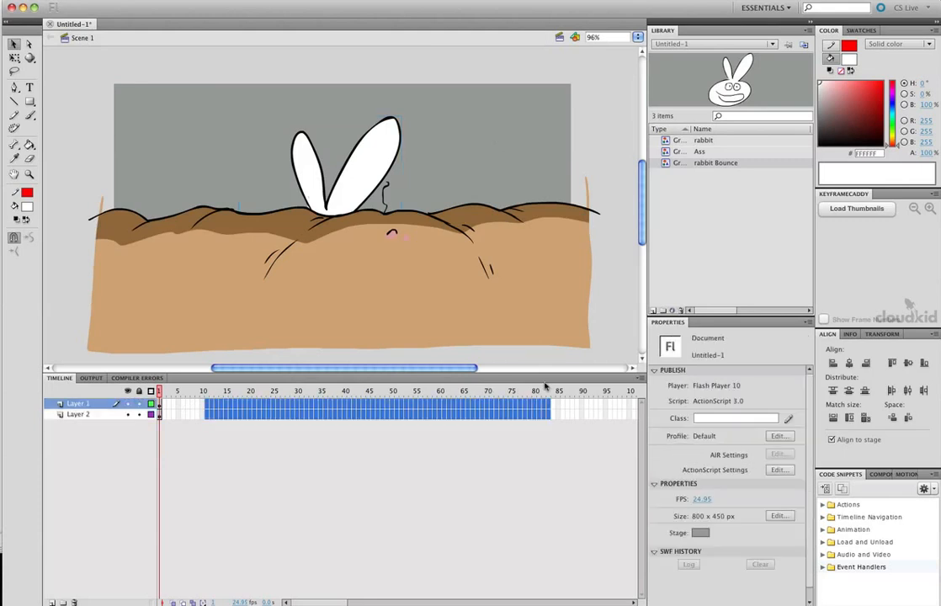
pyautogui.click(546, 388)
pyautogui.press('Return')
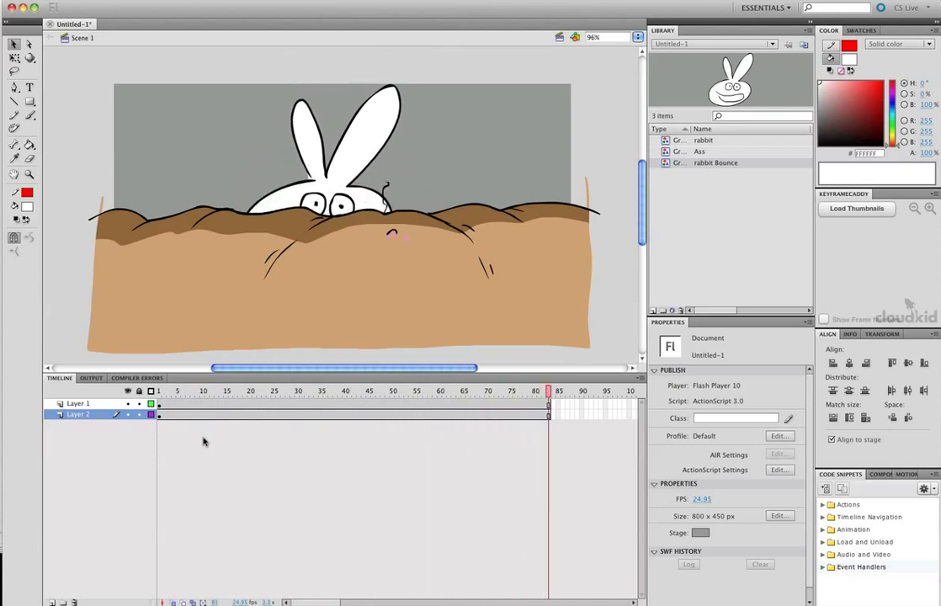
pyautogui.moveTo(278, 392); pyautogui.dragTo(145, 446)
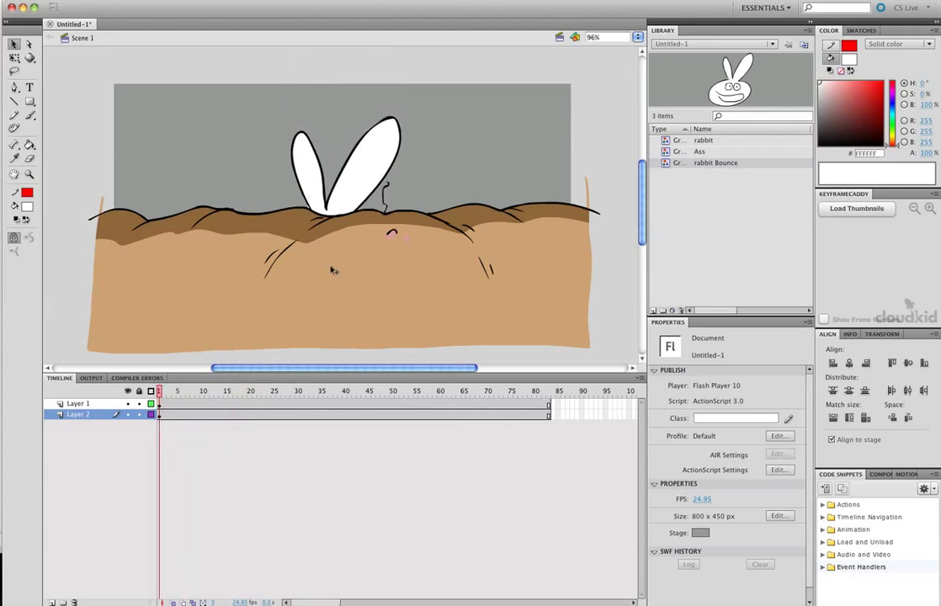
# Hide the hill layer and compare the first and last keyframes inside the rabbit Bounce symbol for a duplicated pose.
pyautogui.click(127, 404)
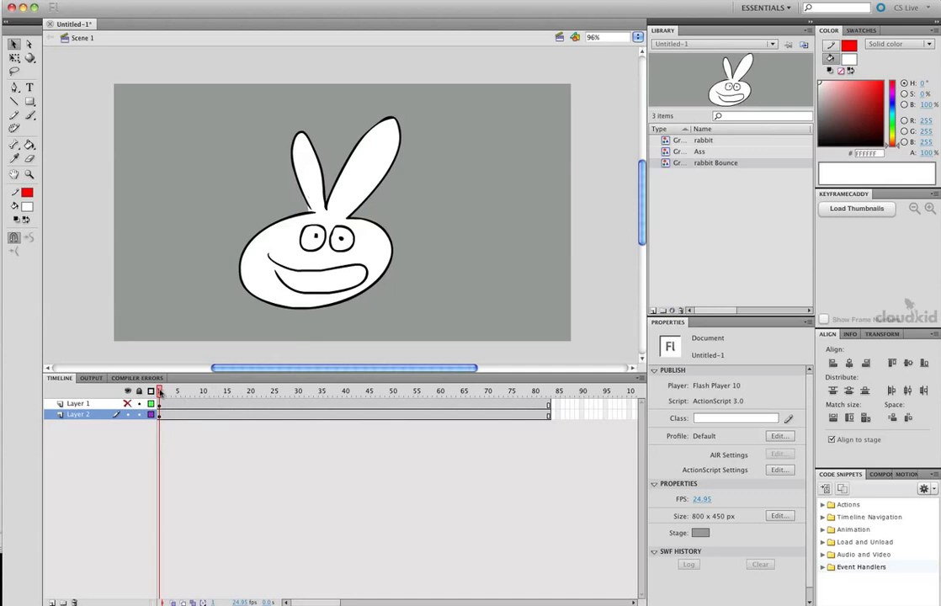
pyautogui.moveTo(159, 392); pyautogui.dragTo(250, 400)
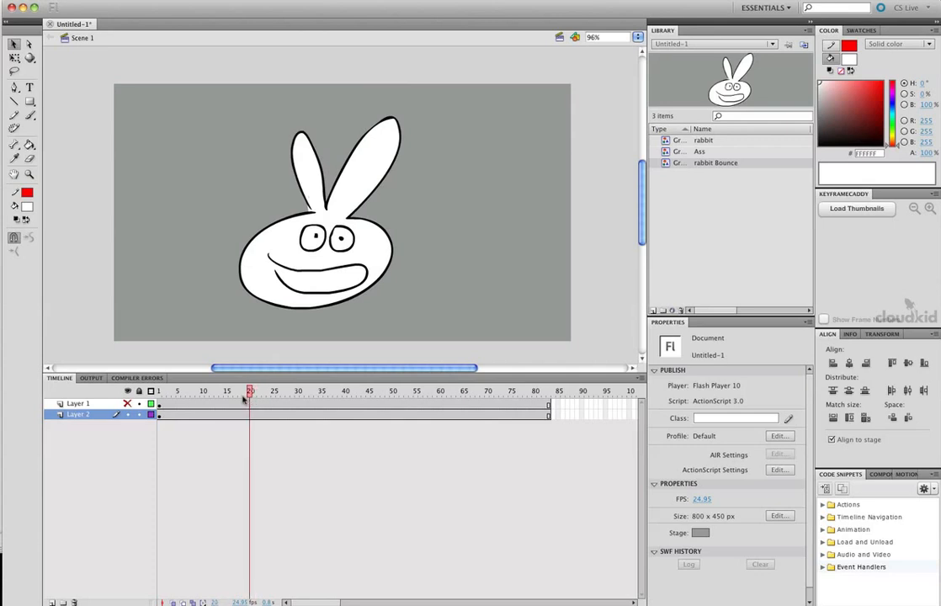
pyautogui.doubleClick(325, 250)
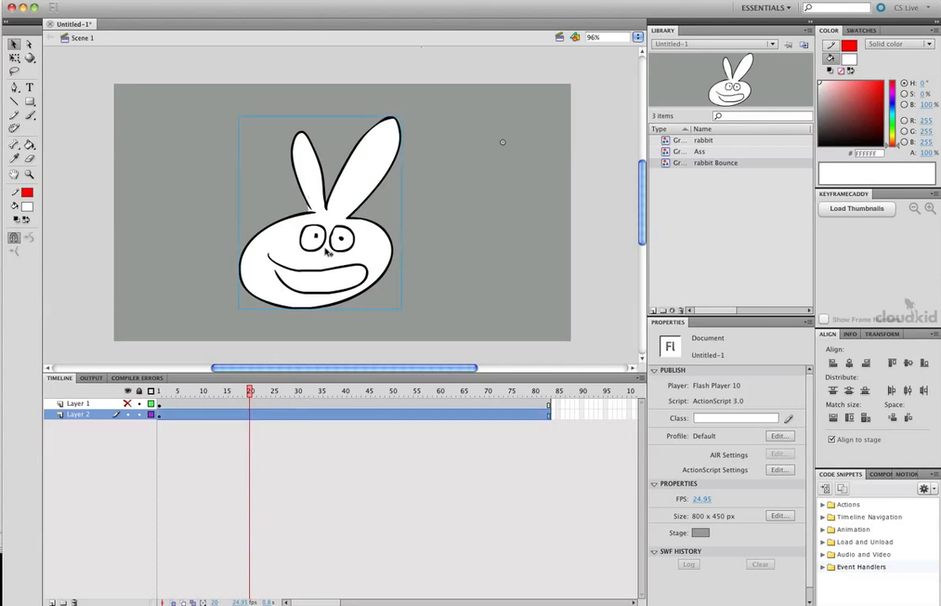
pyautogui.doubleClick(328, 249)
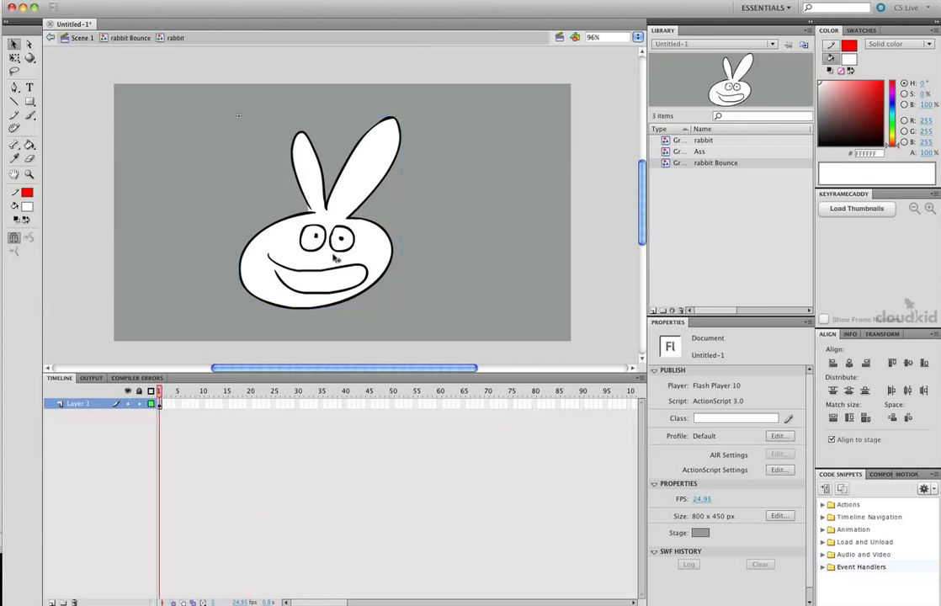
pyautogui.doubleClick(272, 330)
pyautogui.doubleClick(281, 249)
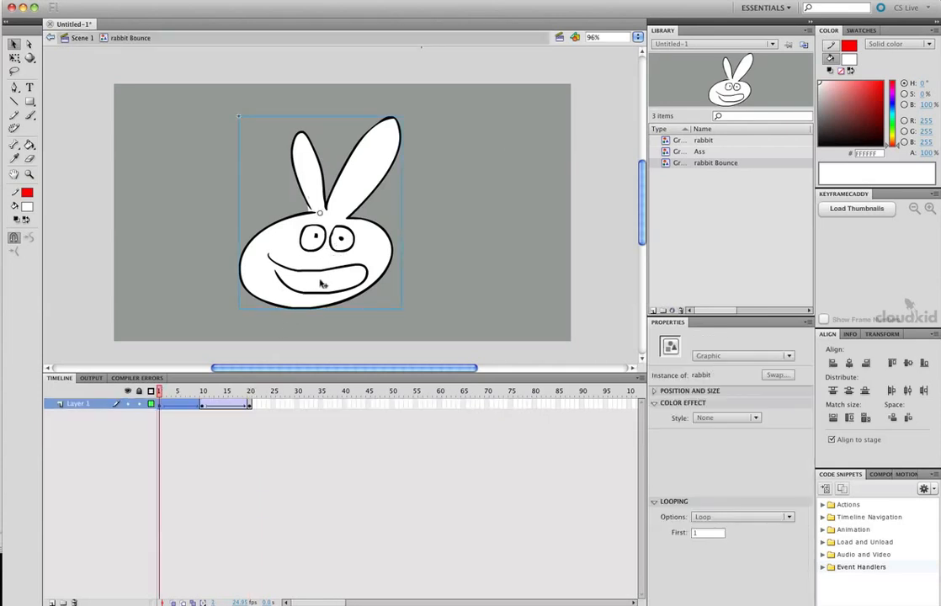
pyautogui.moveTo(160, 394); pyautogui.dragTo(254, 396)
pyautogui.click(249, 405)
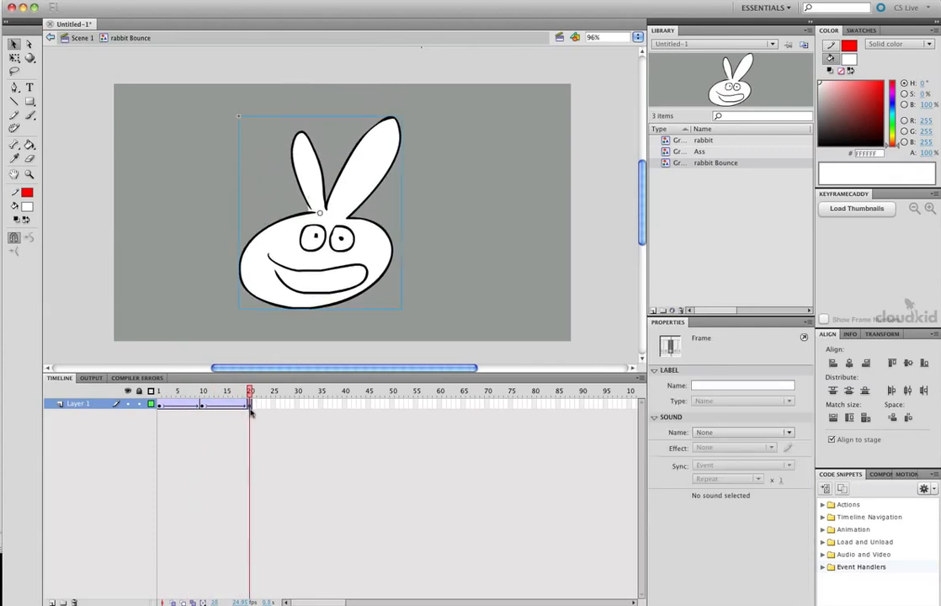
pyautogui.click(160, 405)
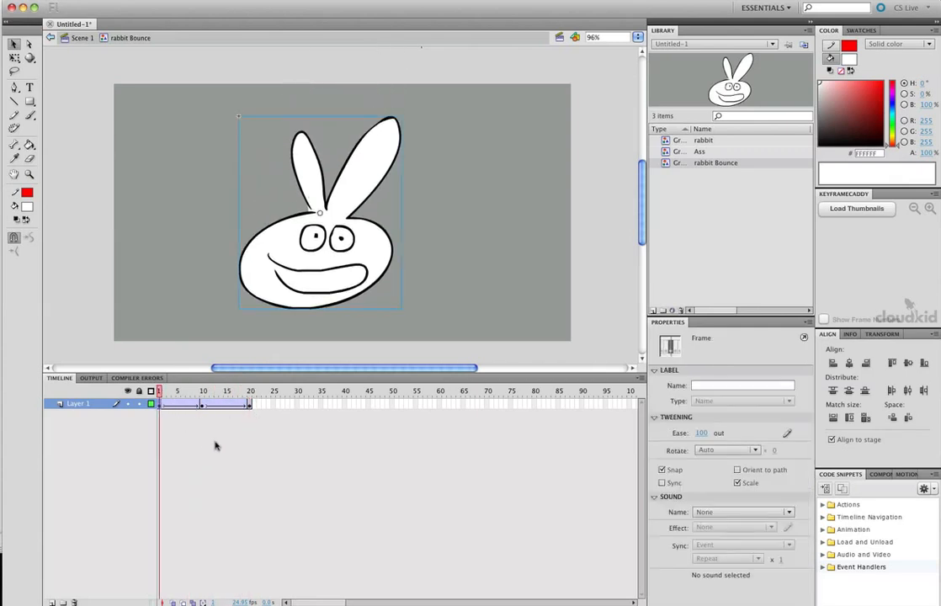
# Insert a keyframe at frame 19 of the rabbit Bounce symbol and remove the duplicate frame 20.
pyautogui.click(246, 405)
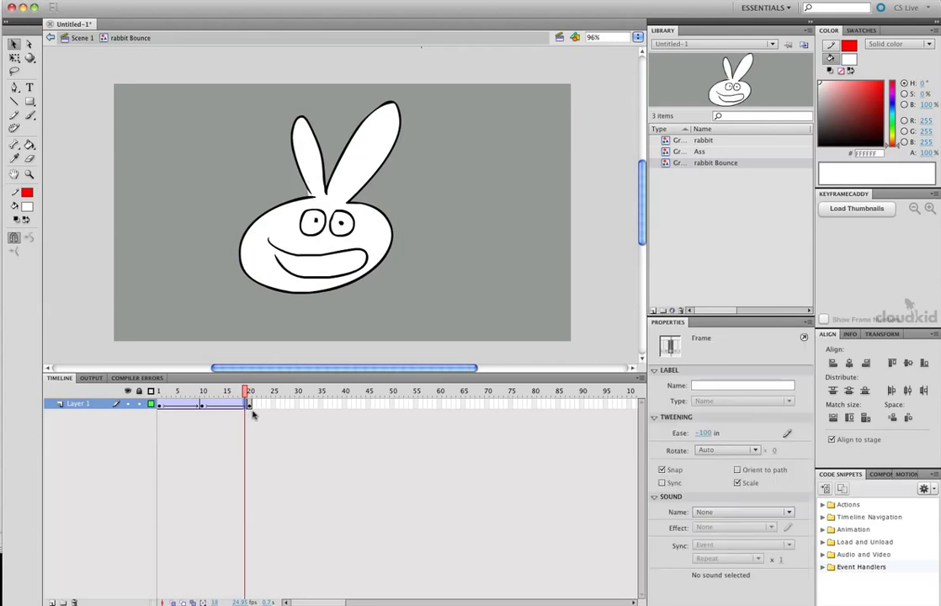
pyautogui.press('F6')
pyautogui.rightClick(250, 403)
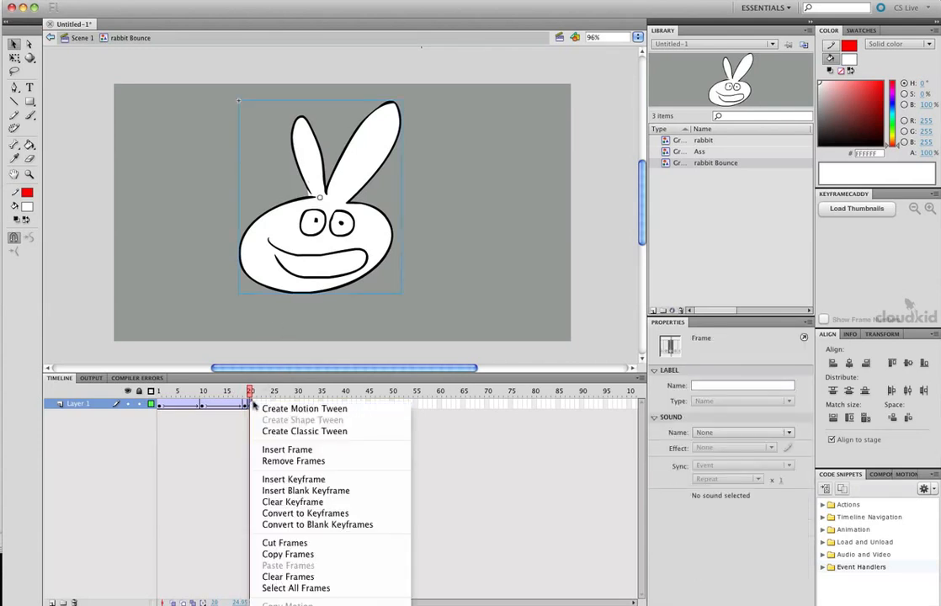
pyautogui.click(294, 461)
pyautogui.click(224, 346)
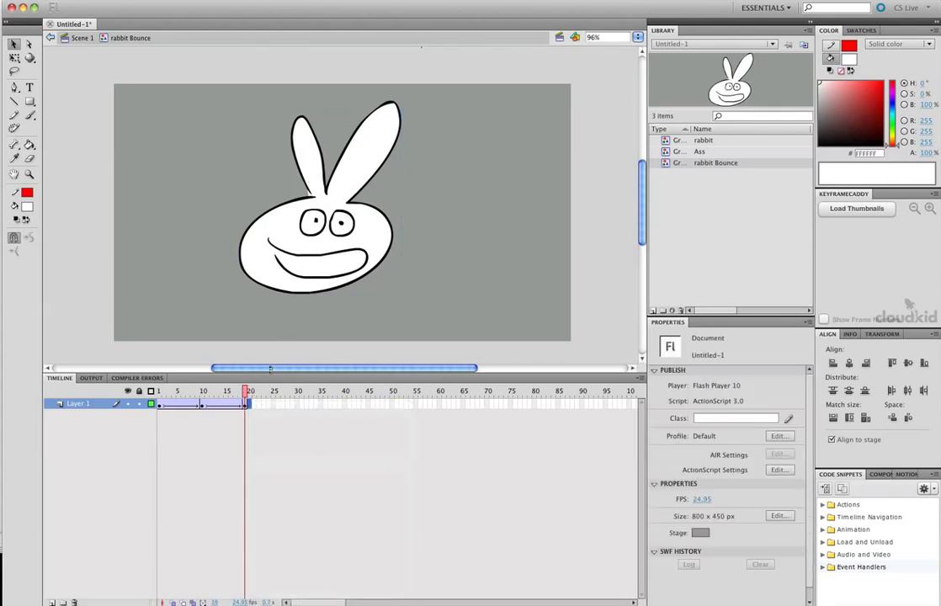
# Return to Scene 1, play the rabbit loop, and show the hill layer again.
pyautogui.doubleClick(388, 313)
pyautogui.press('Return')
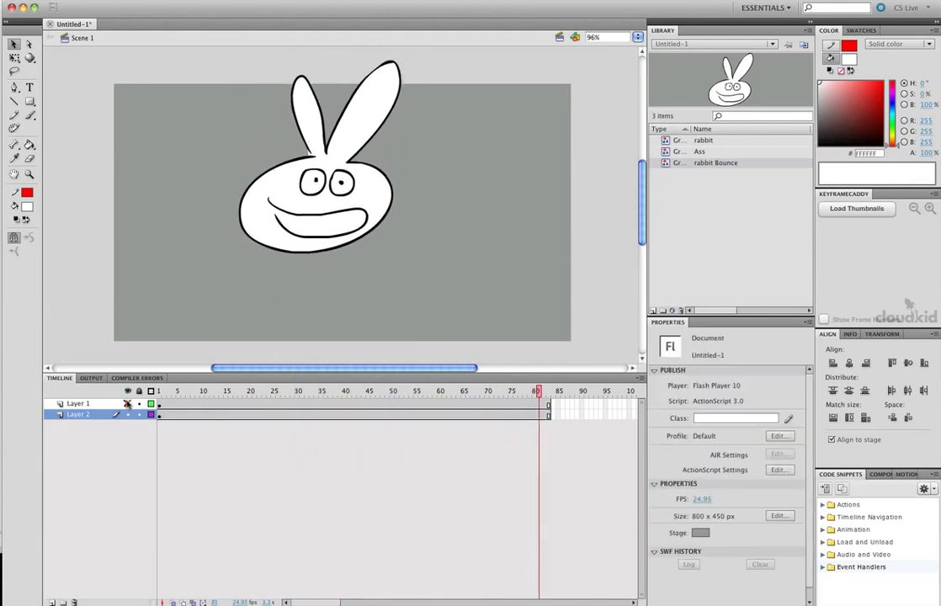
pyautogui.click(127, 404)
pyautogui.moveTo(238, 395); pyautogui.dragTo(124, 411)
# At frame 1, move the rabbit Bounce instance horizontally past the right edge of the stage.
pyautogui.click(350, 189)
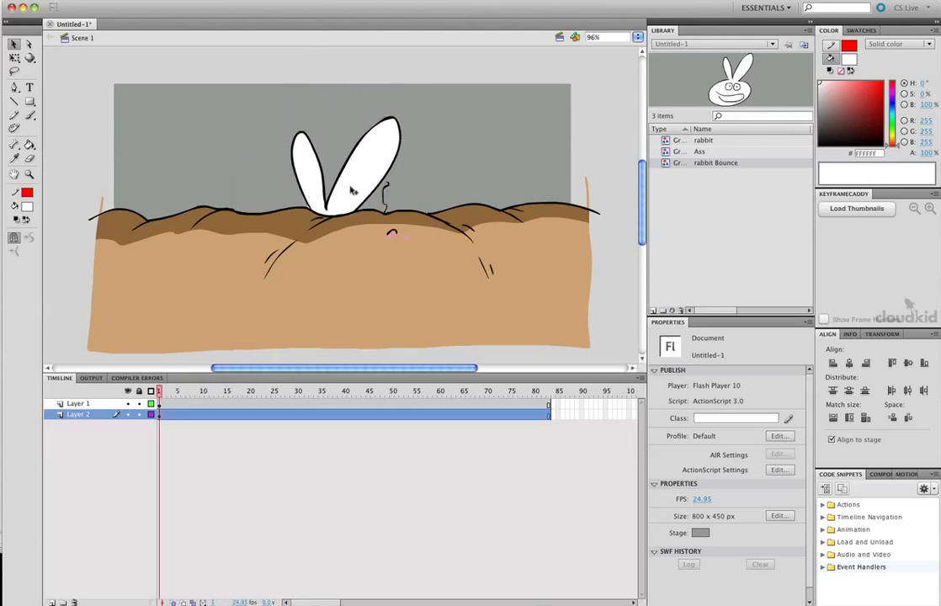
pyautogui.moveTo(351, 190); pyautogui.dragTo(592, 183)
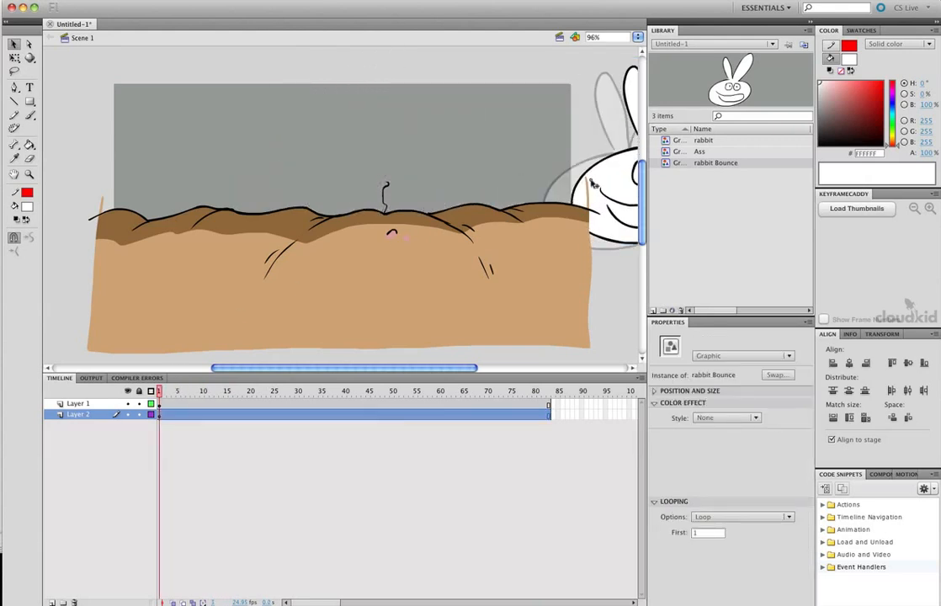
# Insert a keyframe at frame 60 on Layer 2 and move the rabbit there past the left edge of the stage.
pyautogui.click(189, 401)
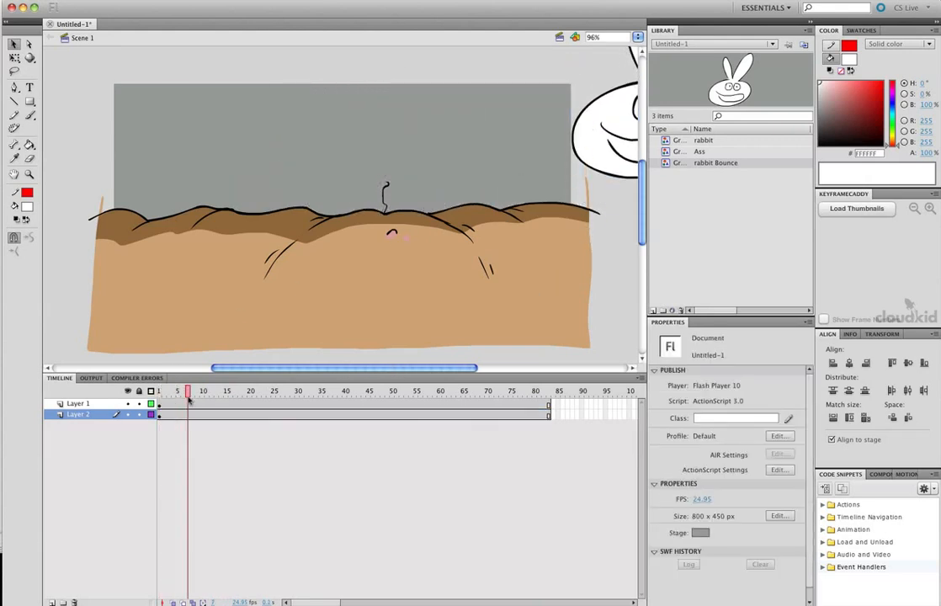
pyautogui.moveTo(189, 401); pyautogui.dragTo(437, 425)
pyautogui.press('F6')
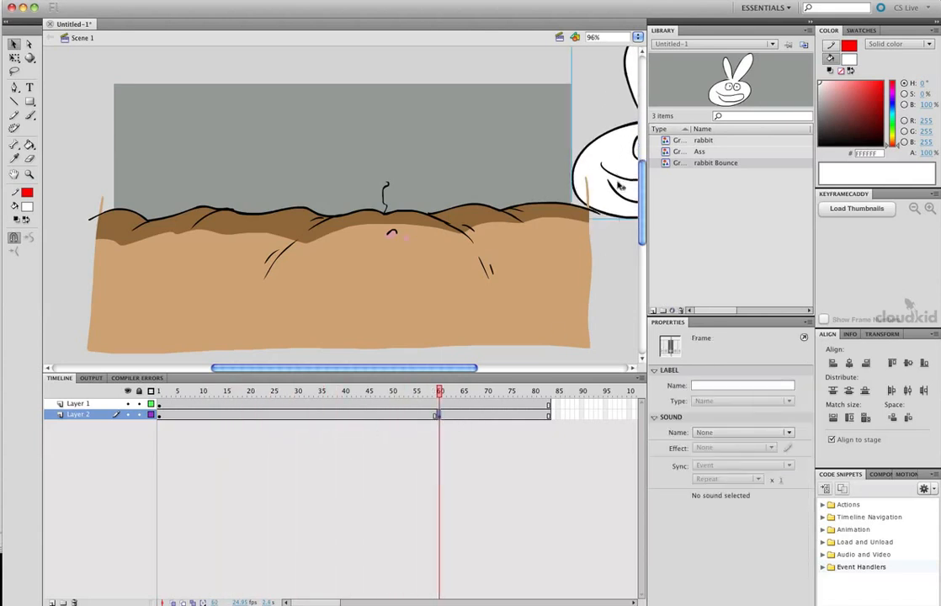
pyautogui.moveTo(618, 186); pyautogui.dragTo(68, 193)
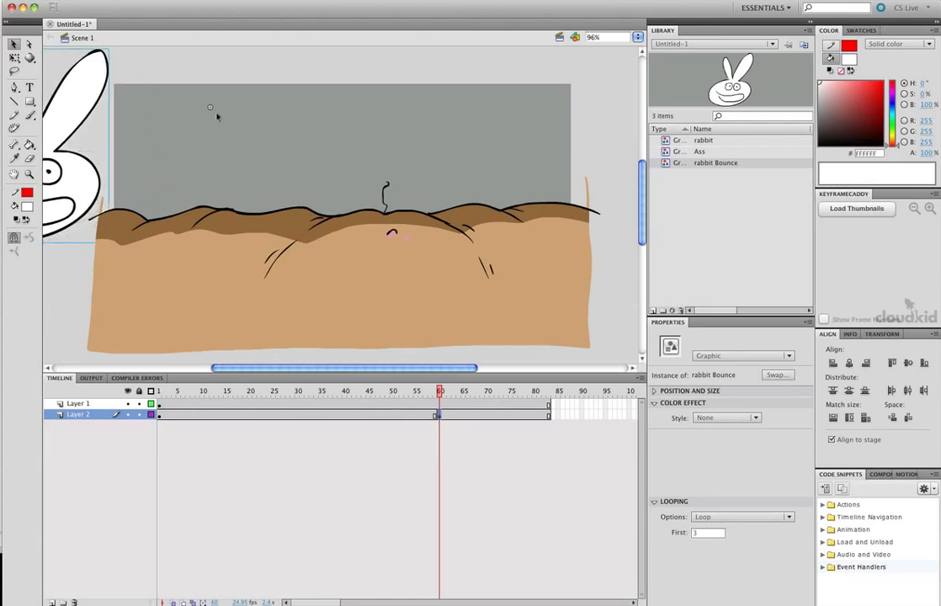
# Remove the frames after frame 60 from both layers.
pyautogui.moveTo(445, 419); pyautogui.dragTo(502, 415)
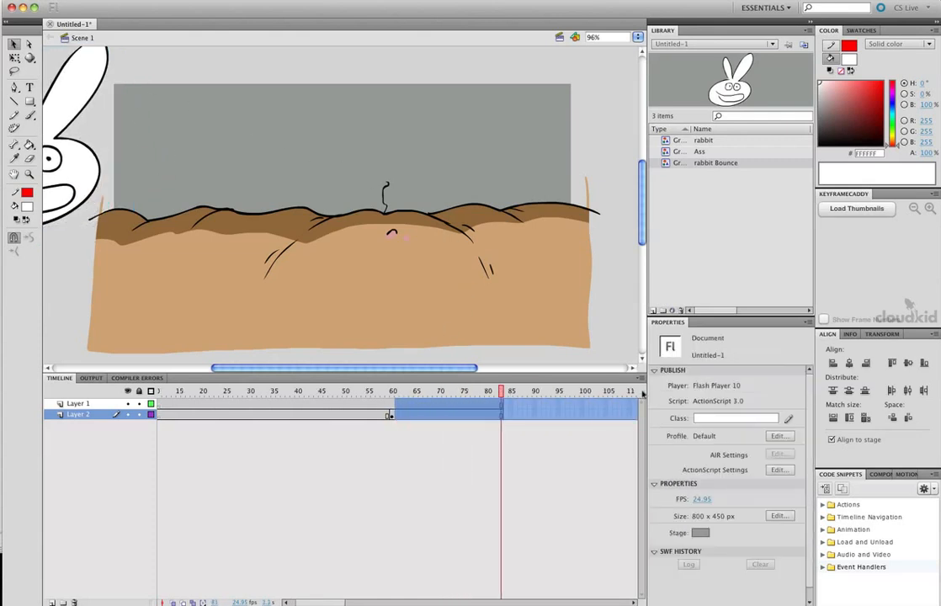
pyautogui.rightClick(504, 414)
pyautogui.click(530, 446)
pyautogui.moveTo(391, 391); pyautogui.dragTo(322, 419)
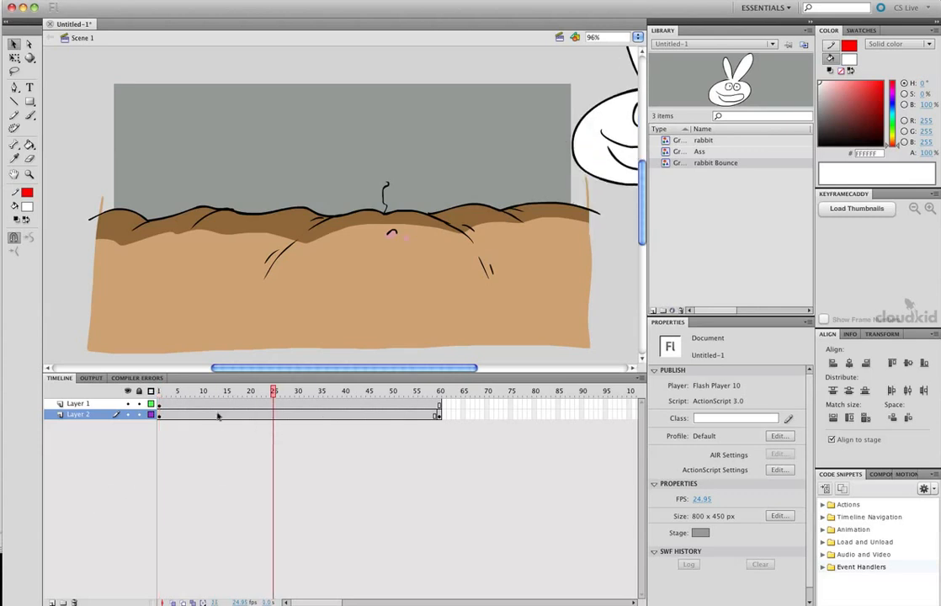
# Create a classic tween between frames 1 and 60 on Layer 2 and test the movie.
pyautogui.click(160, 415)
pyautogui.click(440, 417)
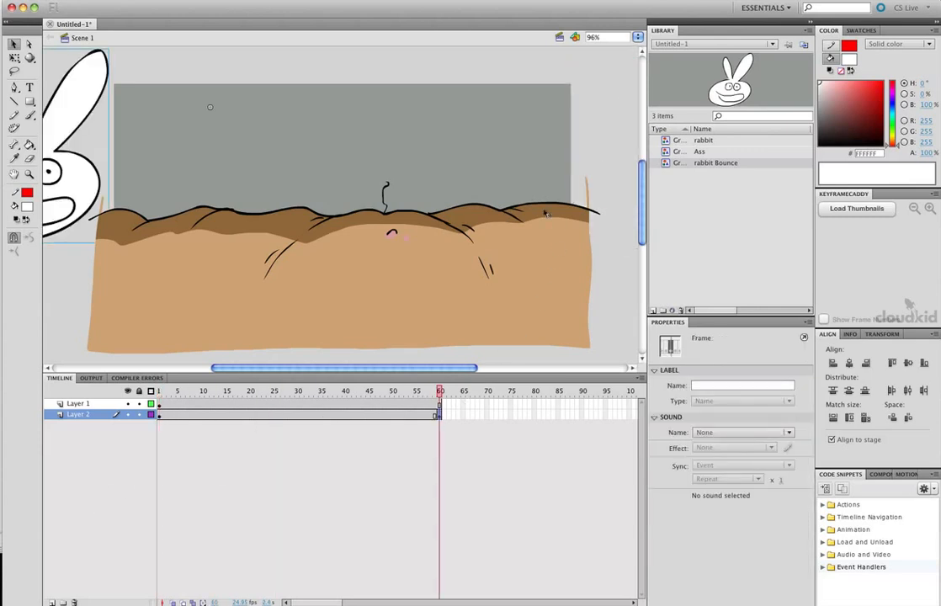
pyautogui.rightClick(341, 416)
pyautogui.click(395, 441)
pyautogui.click(335, 392)
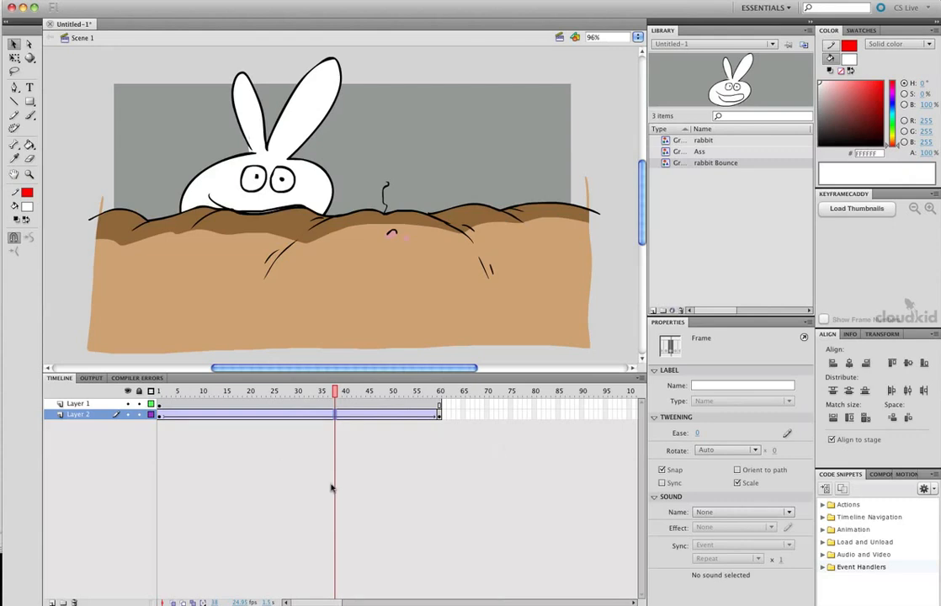
pyautogui.press('super+Return')
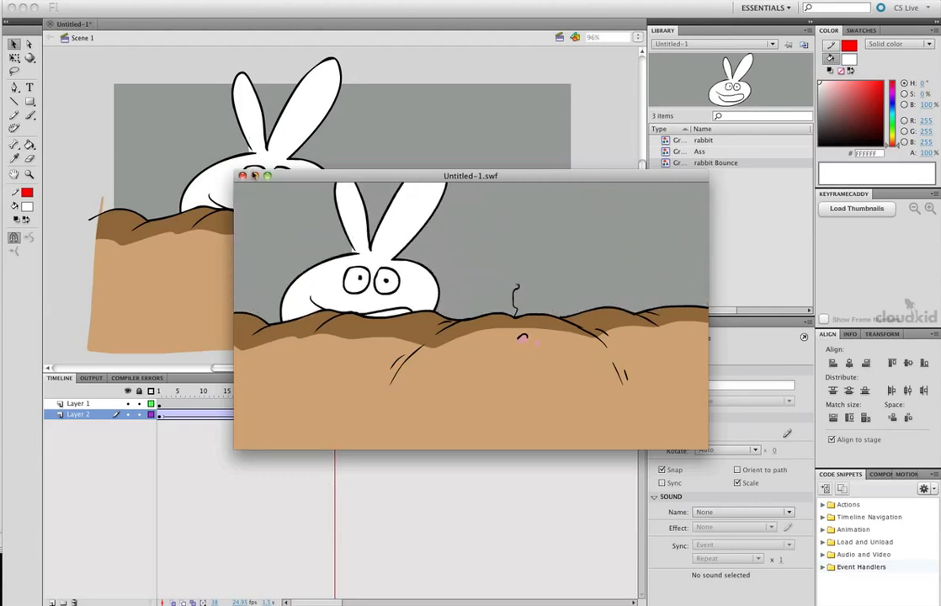
pyautogui.click(244, 174)
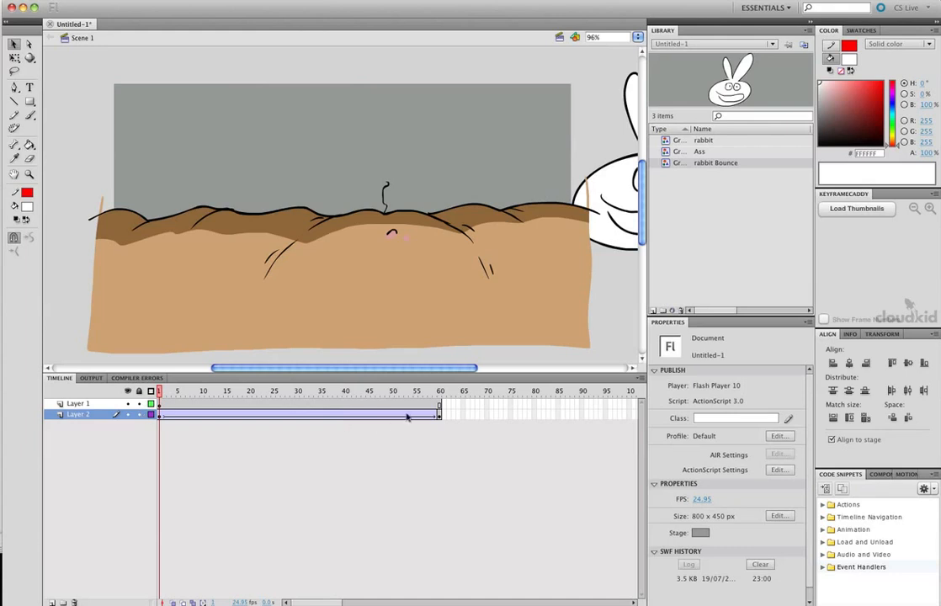
# Select frames 1 to 60 on Layer 1 and Layer 2 and cut them from the main timeline.
pyautogui.click(429, 391)
pyautogui.click(430, 404)
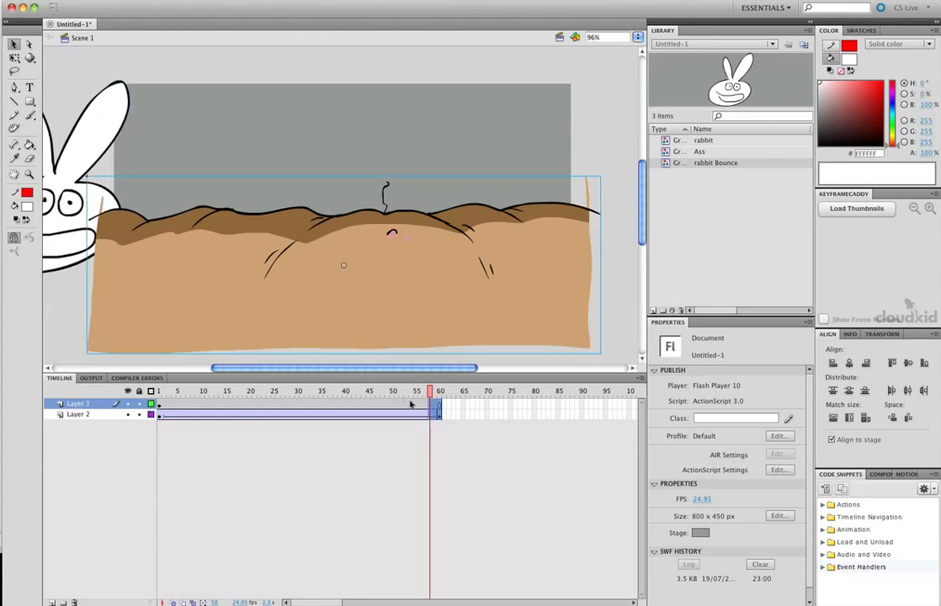
pyautogui.click(411, 405)
pyautogui.moveTo(439, 406); pyautogui.dragTo(137, 449)
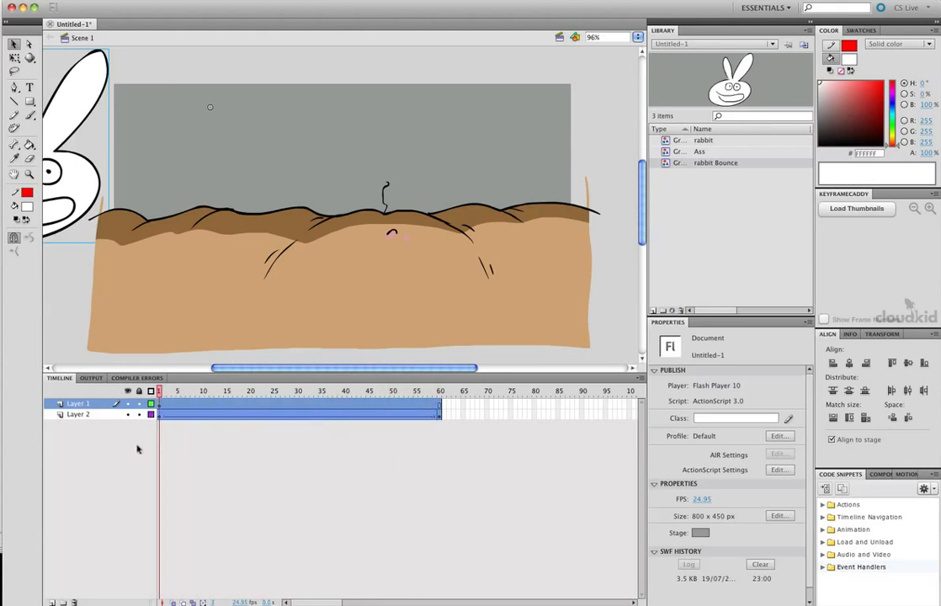
pyautogui.rightClick(357, 407)
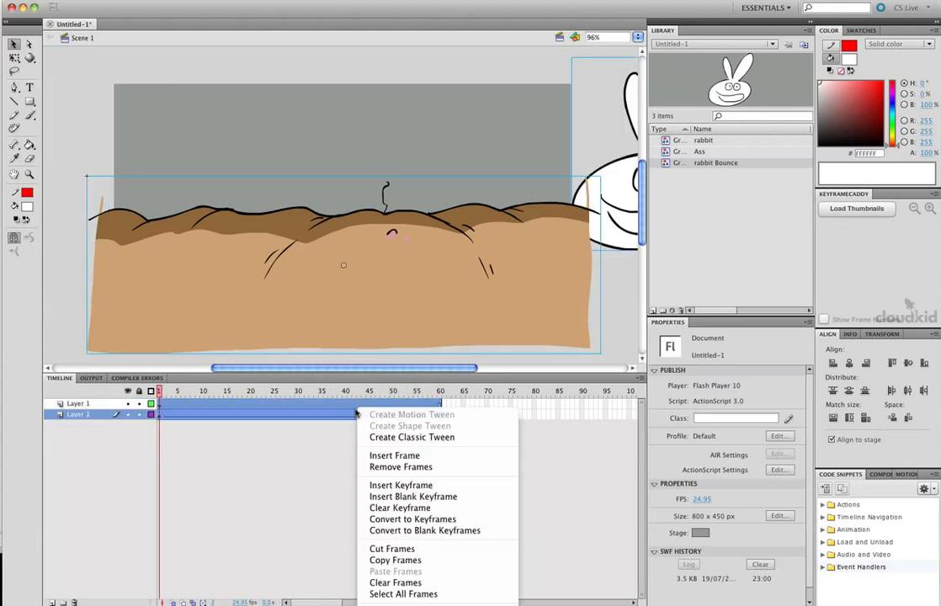
pyautogui.click(397, 551)
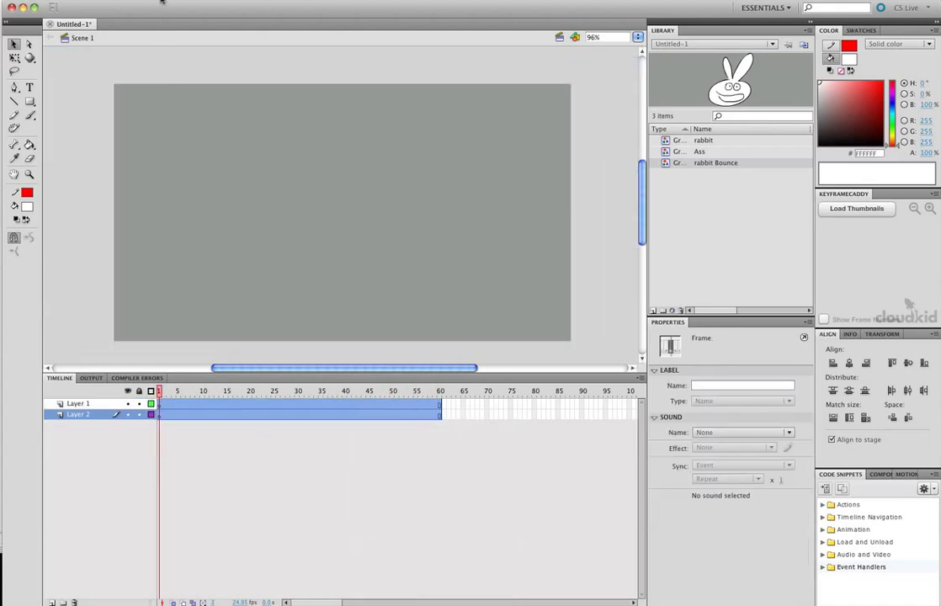
# Create a new graphic symbol named "scene 1".
pyautogui.click(162, 3)
pyautogui.click(181, 7)
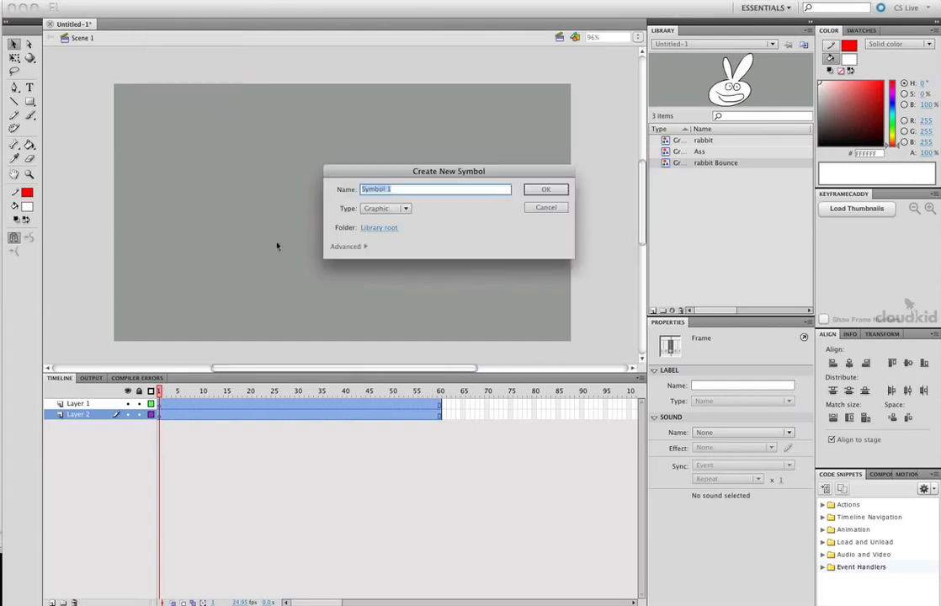
pyautogui.write('scene 1')
pyautogui.press('Return')
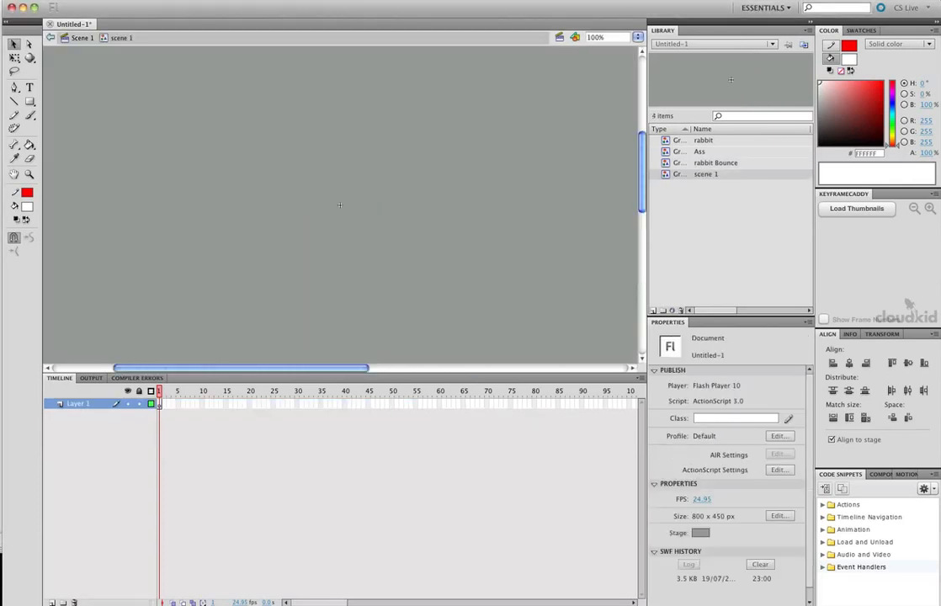
# Paste the cut frames at frame 1 of the "scene 1" symbol and return to the main Scene 1 timeline.
pyautogui.rightClick(160, 405)
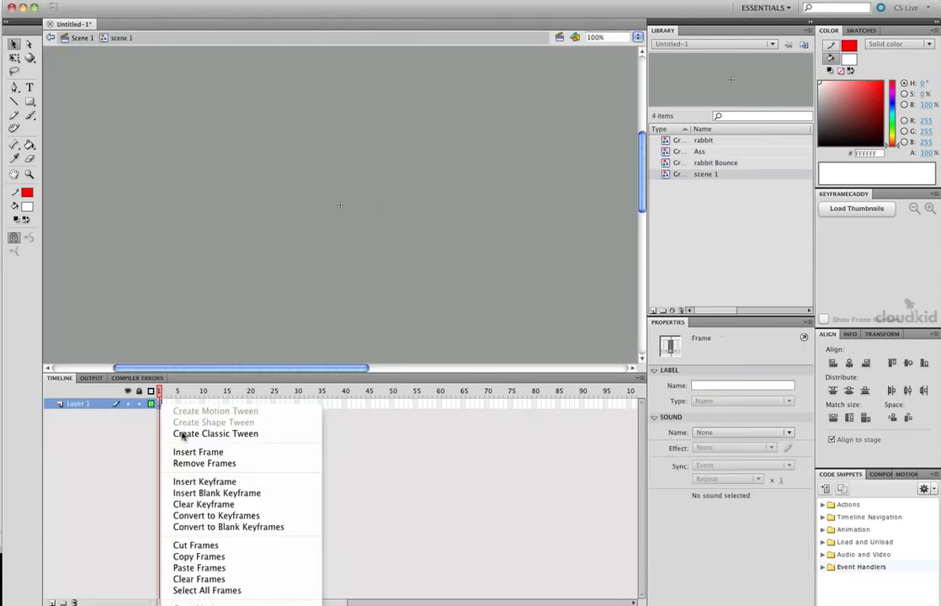
pyautogui.click(220, 569)
pyautogui.moveTo(164, 391); pyautogui.dragTo(347, 409)
pyautogui.click(80, 38)
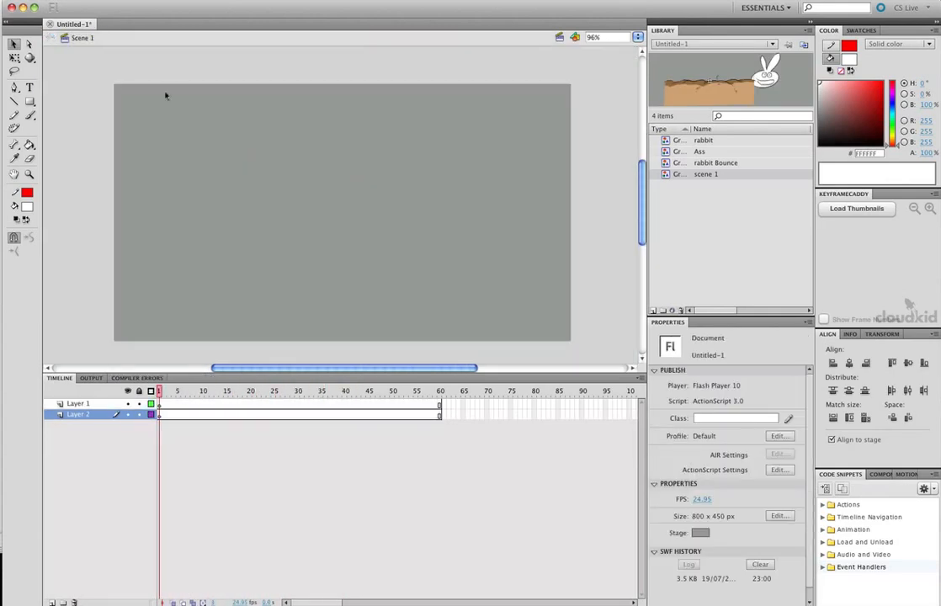
# Delete the empty Layer 2 and place the "scene 1" symbol on the stage in Layer 1.
pyautogui.click(74, 602)
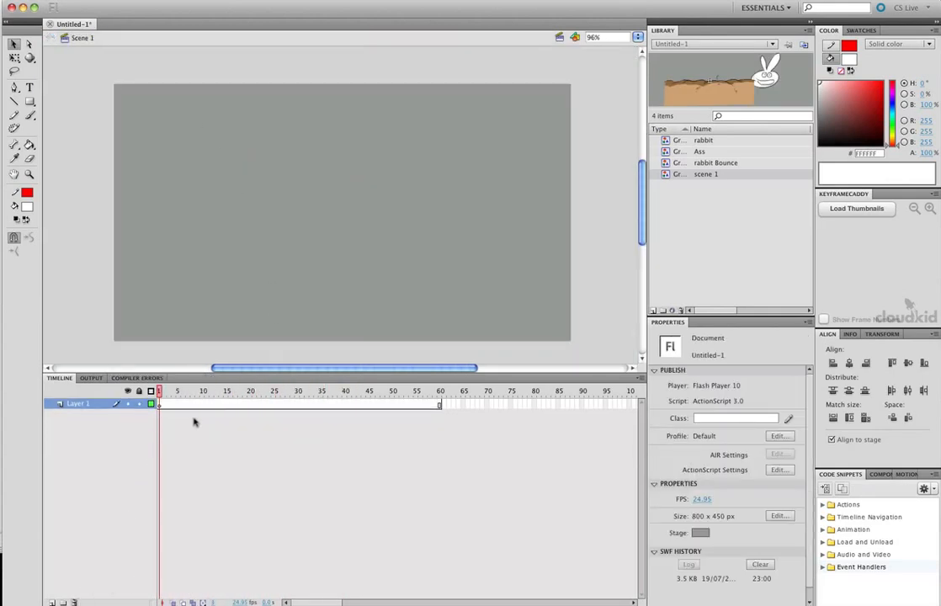
pyautogui.click(168, 405)
pyautogui.moveTo(705, 173); pyautogui.dragTo(476, 325)
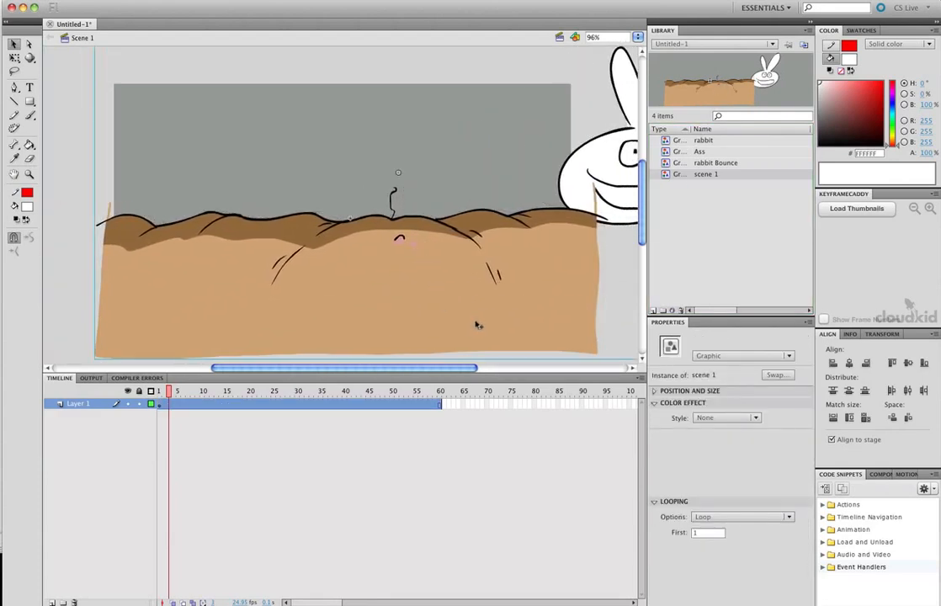
# At frame 1, nudge the "scene 1" instance slightly to line up with the stage, and play the animation.
pyautogui.moveTo(170, 392); pyautogui.dragTo(147, 406)
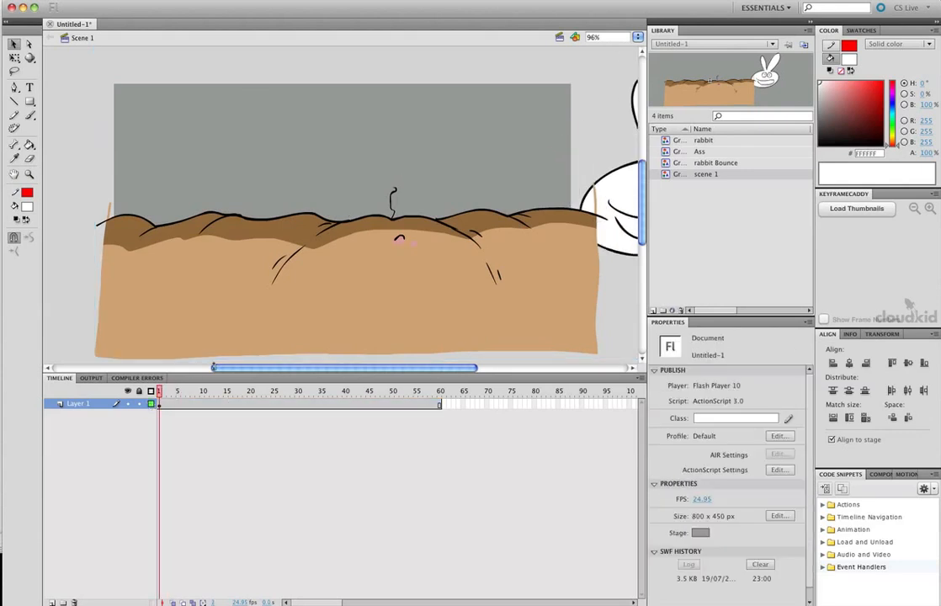
pyautogui.moveTo(308, 324); pyautogui.dragTo(303, 322)
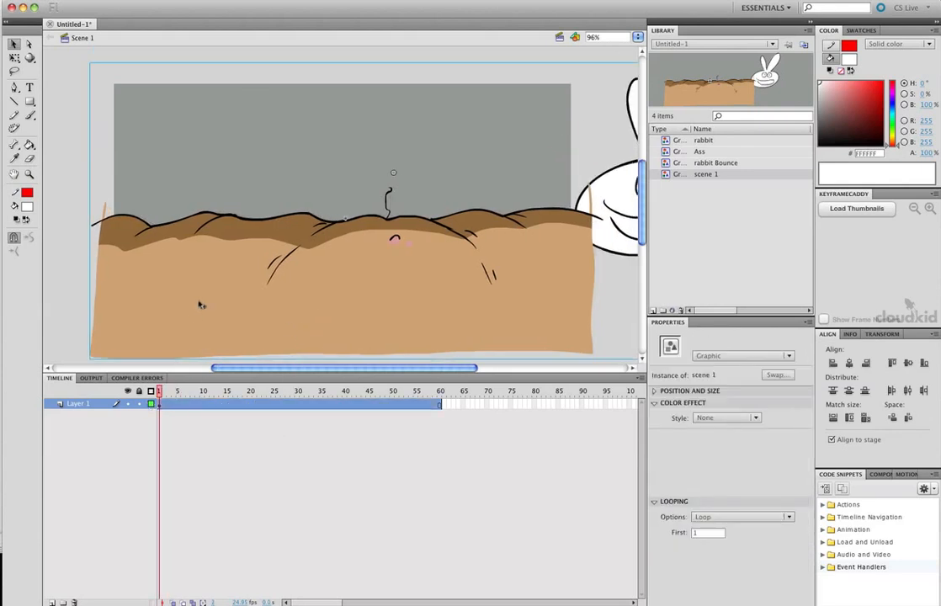
pyautogui.moveTo(177, 394); pyautogui.dragTo(255, 405)
pyautogui.press('Return')
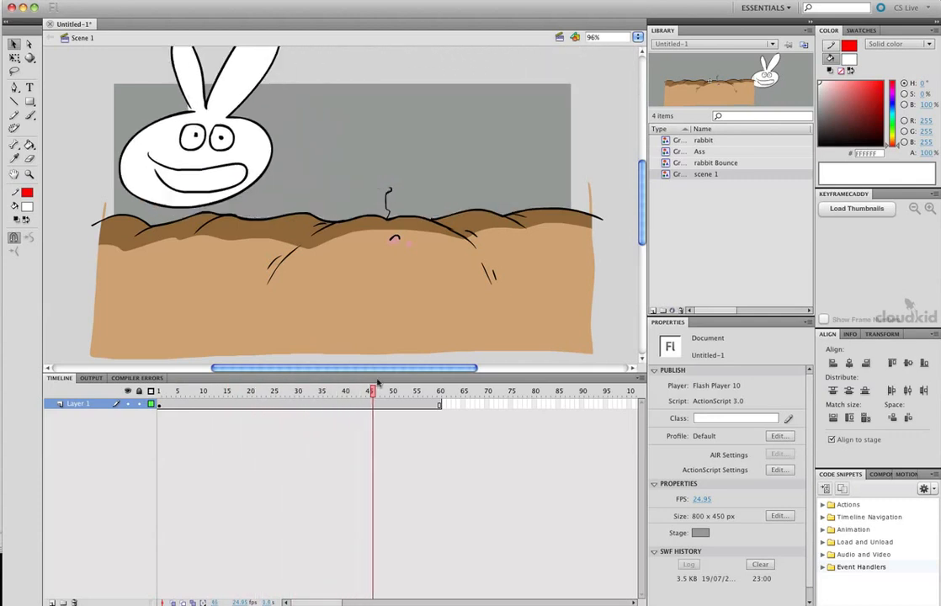
# Insert a keyframe at frame 60, enlarge the "scene 1" instance with Free Transform, and reposition it over the stage.
pyautogui.click(440, 405)
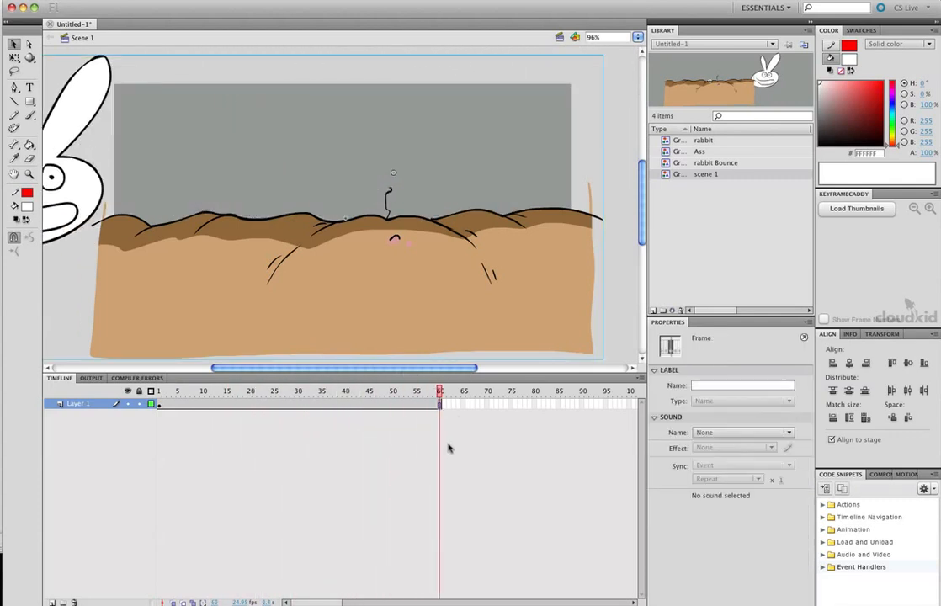
pyautogui.click(14, 57)
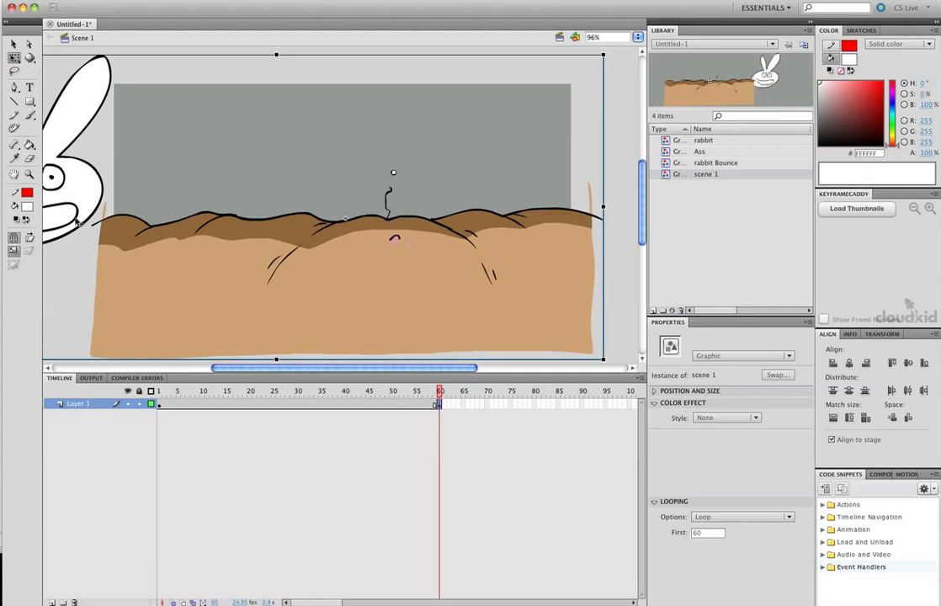
pyautogui.moveTo(603, 53); pyautogui.dragTo(903, 4)
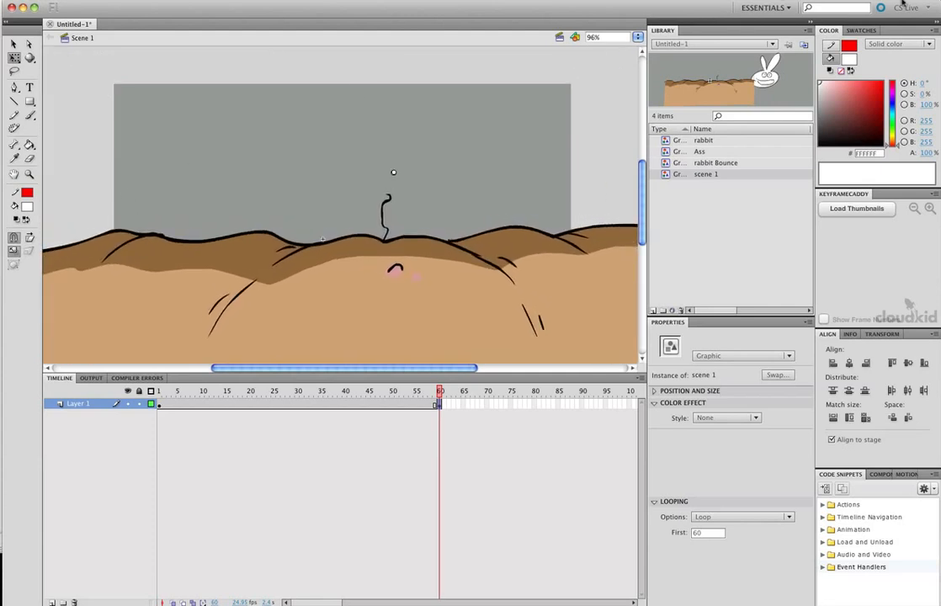
pyautogui.moveTo(389, 315); pyautogui.dragTo(372, 284)
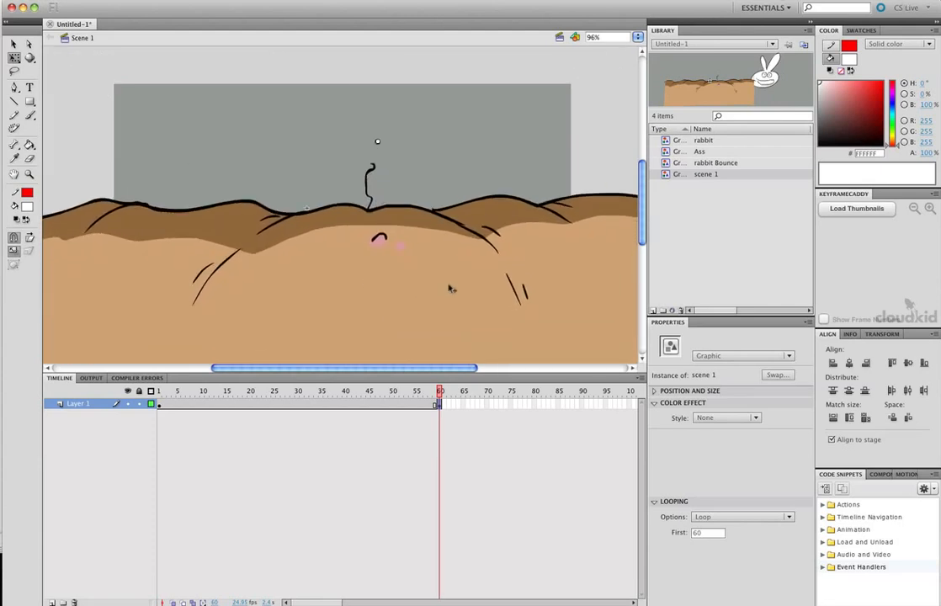
# Create a classic tween between frames 1 and 60 on Layer 1 and play the camera zoom.
pyautogui.click(351, 404)
pyautogui.rightClick(384, 403)
pyautogui.click(438, 438)
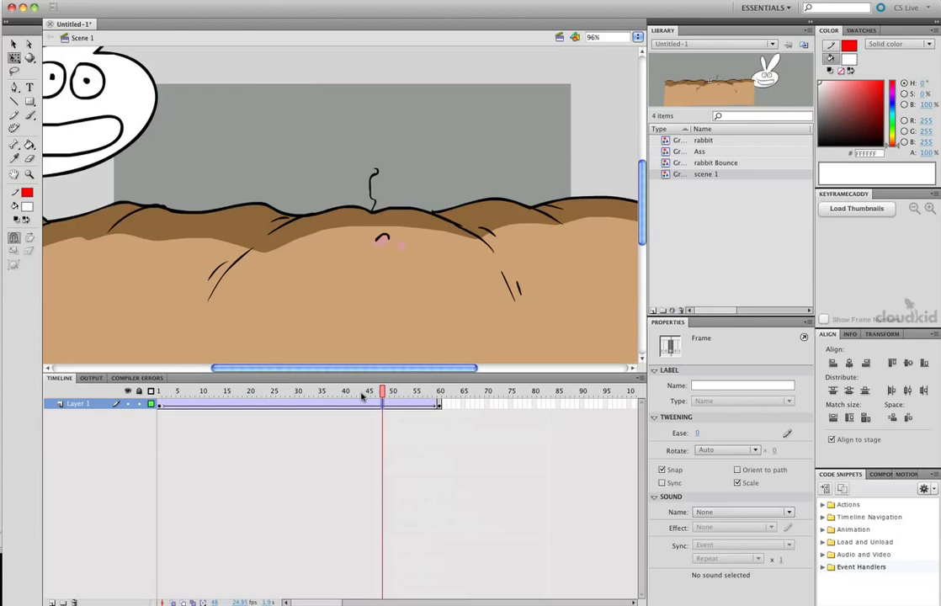
pyautogui.press('Return')
pyautogui.click(78, 435)
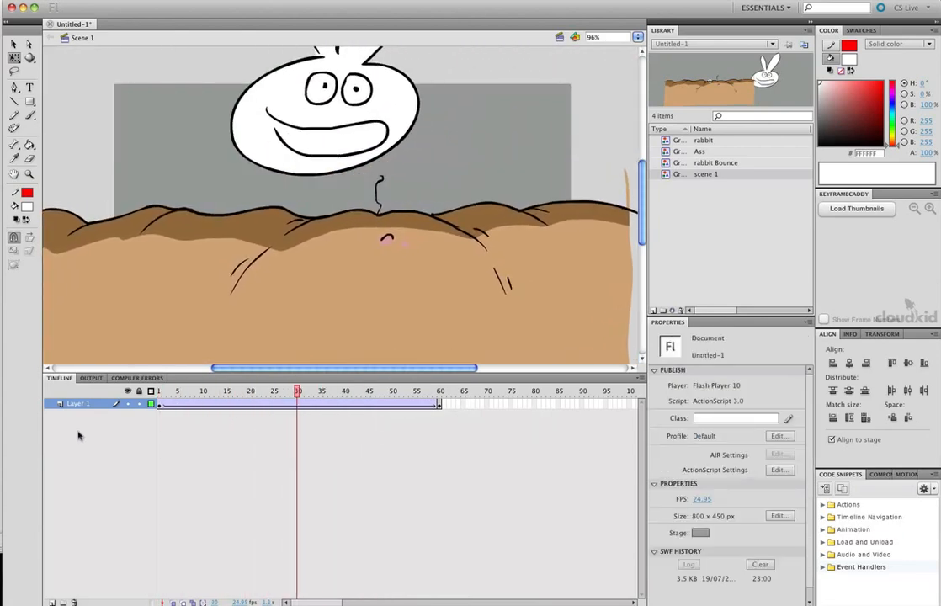
# Test the movie, close its preview, and scrub through the timeline to review the zoom on the nested scene.
pyautogui.press('super+Return')
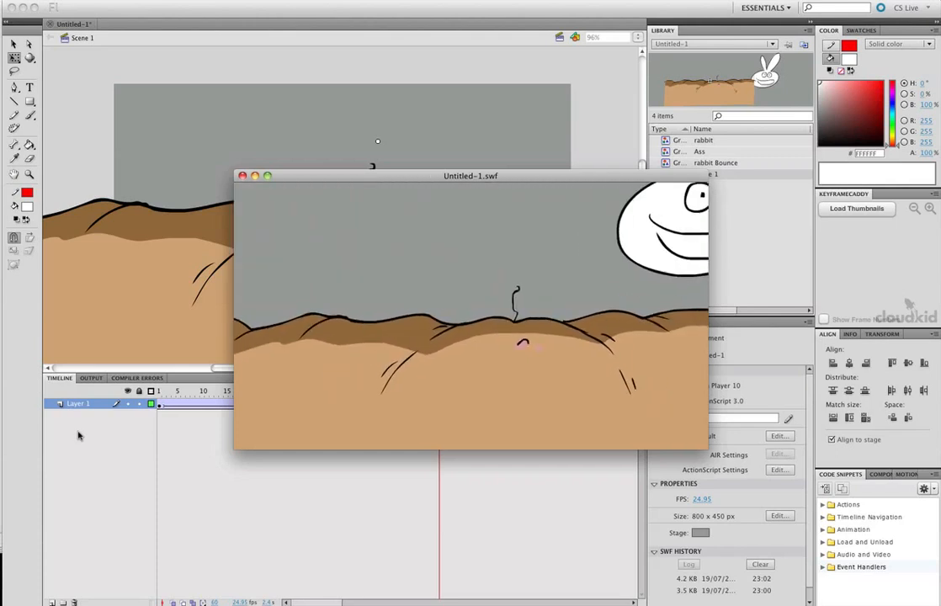
pyautogui.press('super+w')
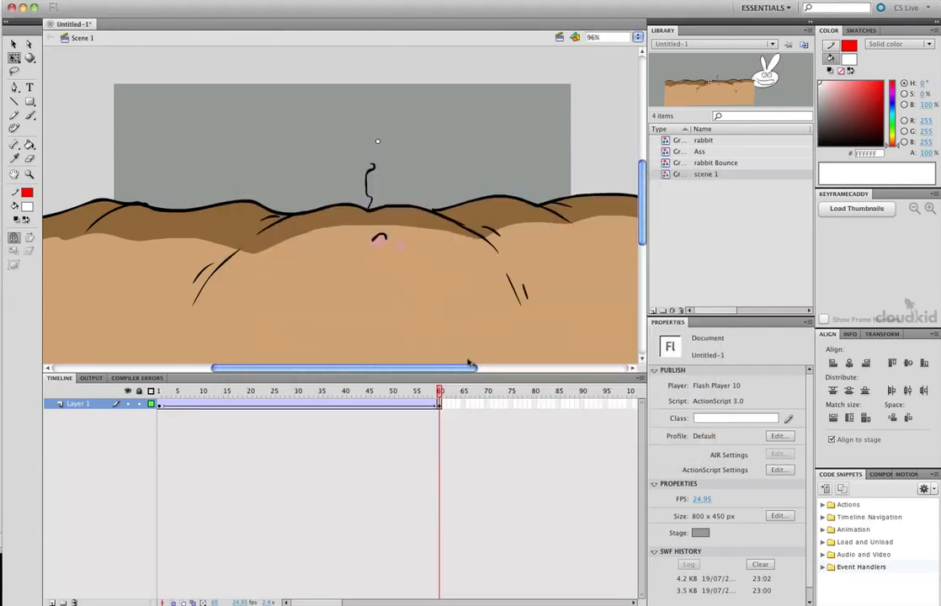
pyautogui.press('Return')
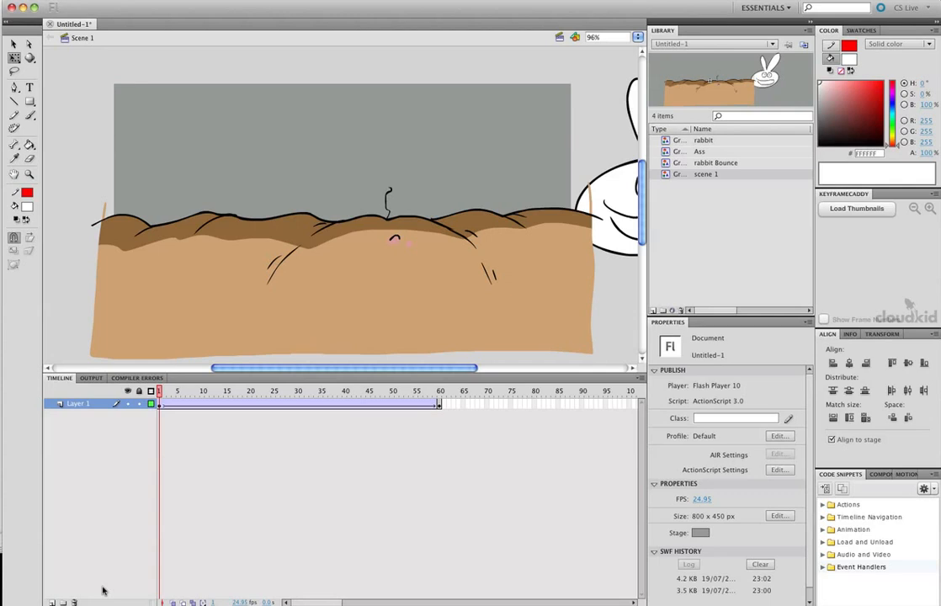
pyautogui.moveTo(227, 392); pyautogui.dragTo(275, 409)
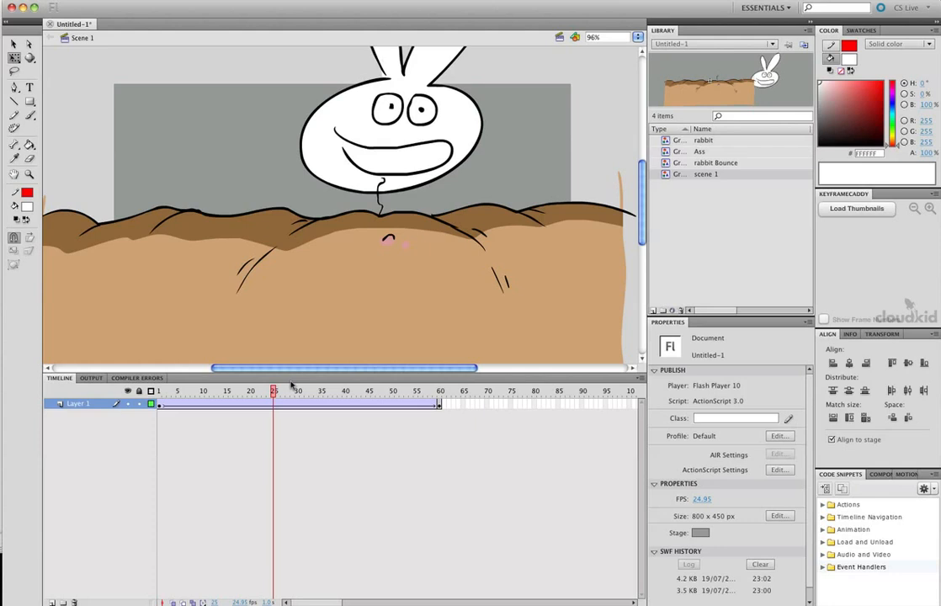
pyautogui.click(297, 391)
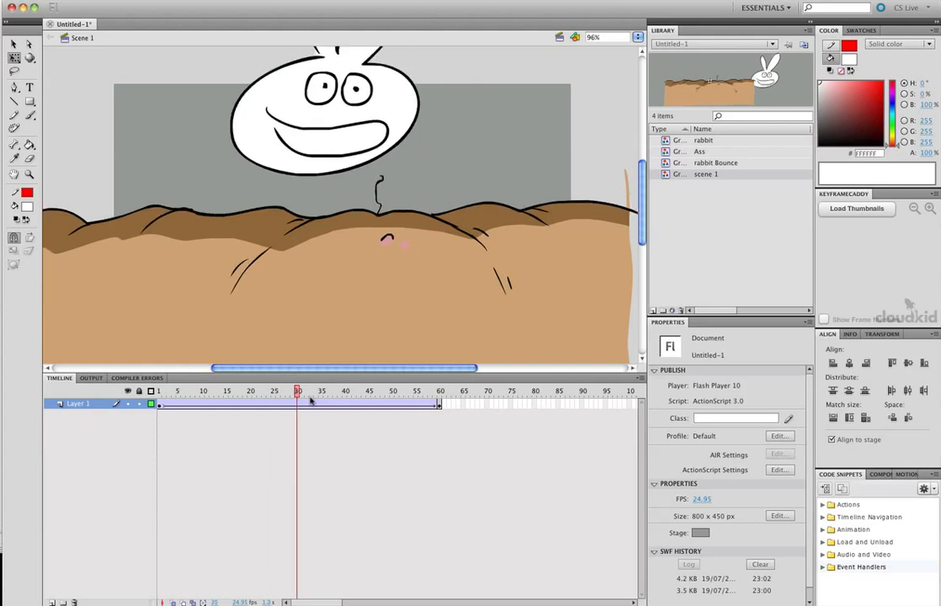